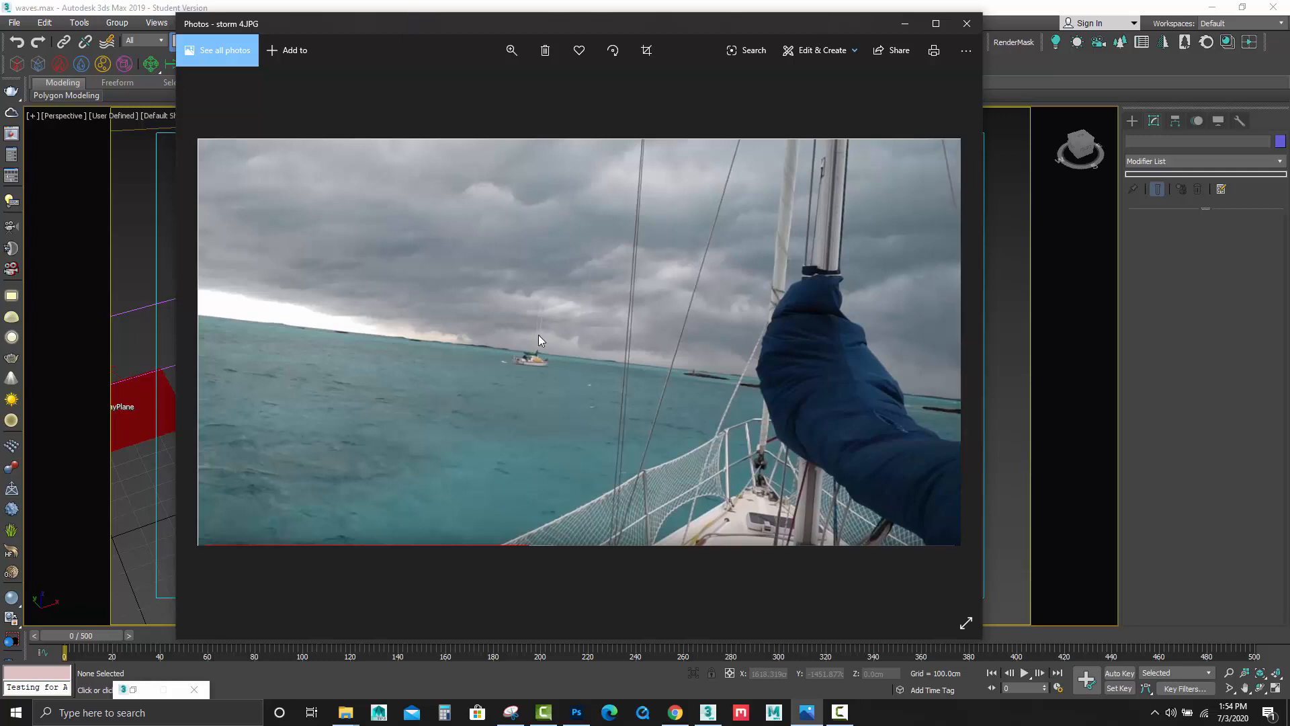
Browse the storm reference photos from storm 4 through storm 9, comparing sky and wave conditions, and put the viewer away.
left_click(947, 332)
left_click(947, 335)
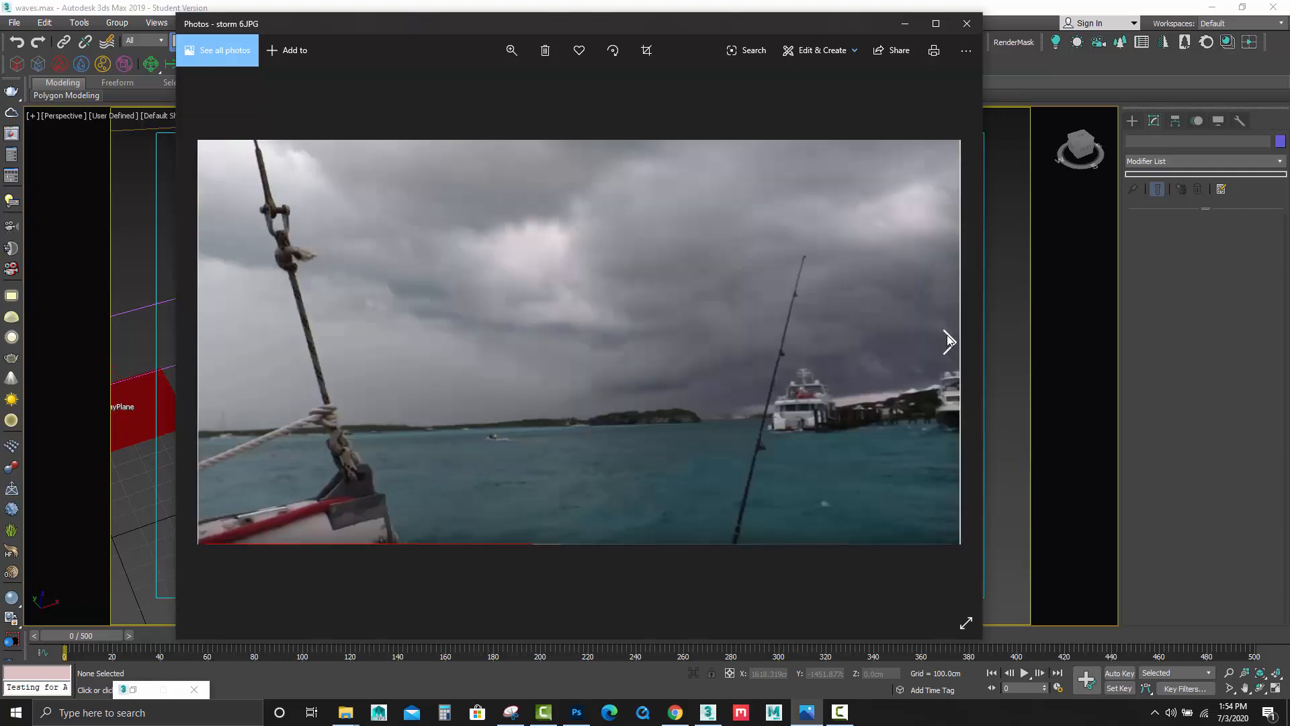
left_click(946, 335)
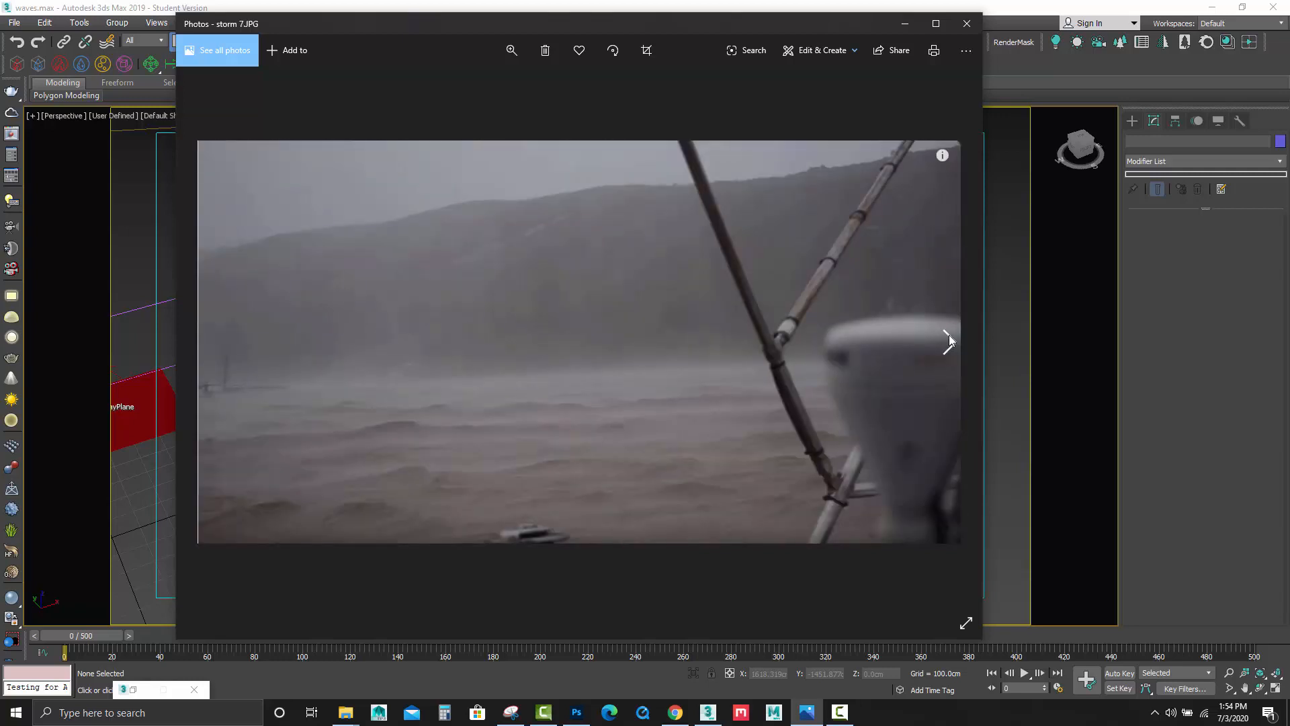
left_click(948, 339)
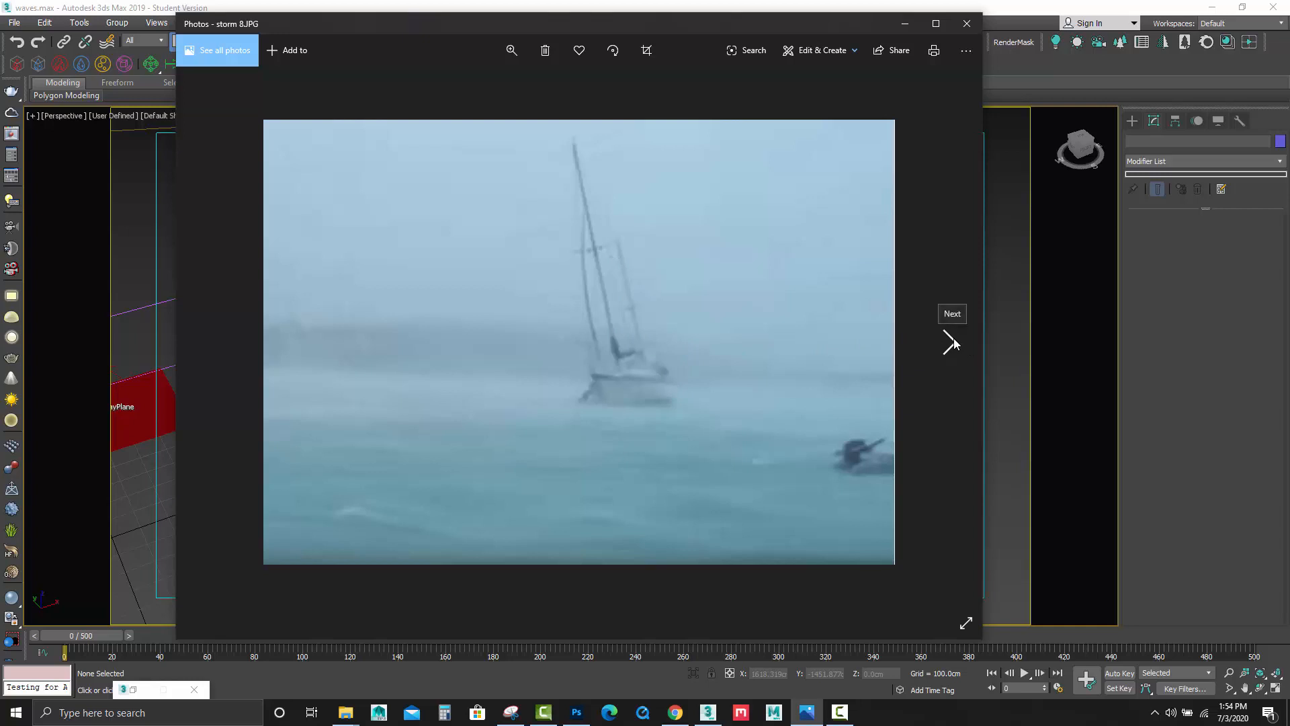
left_click(953, 338)
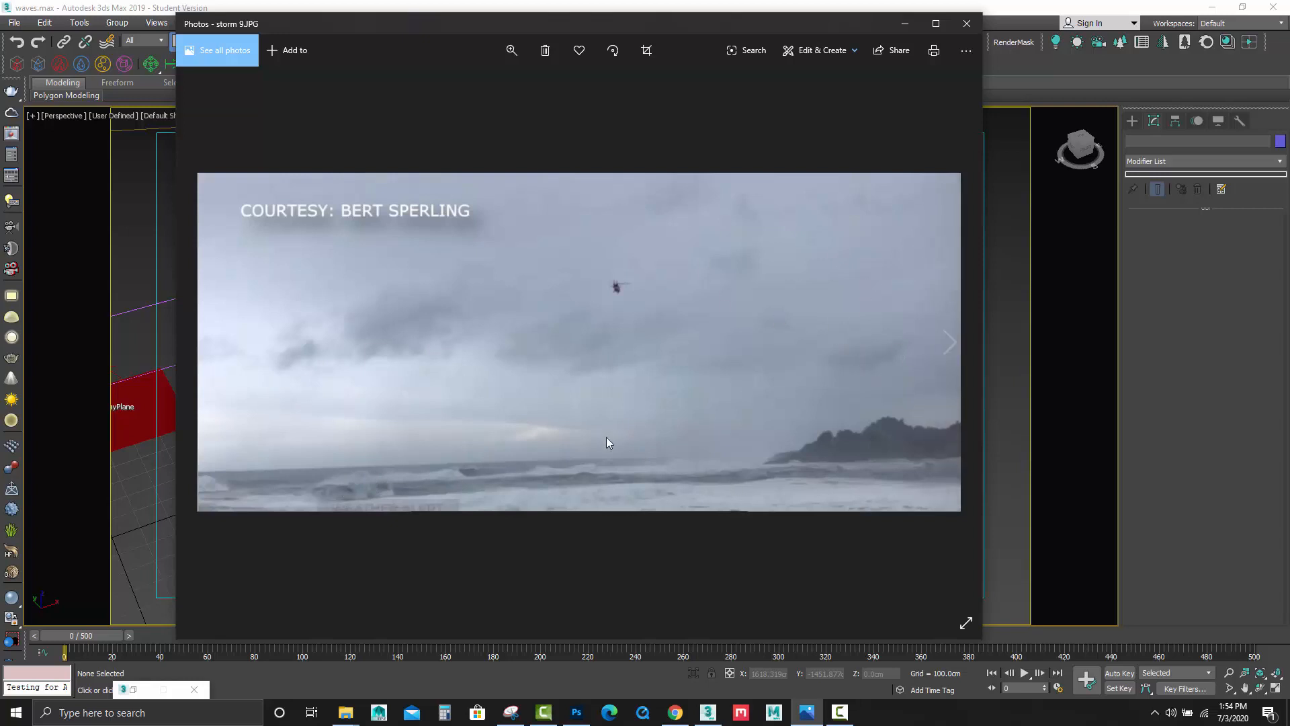
left_click(943, 349)
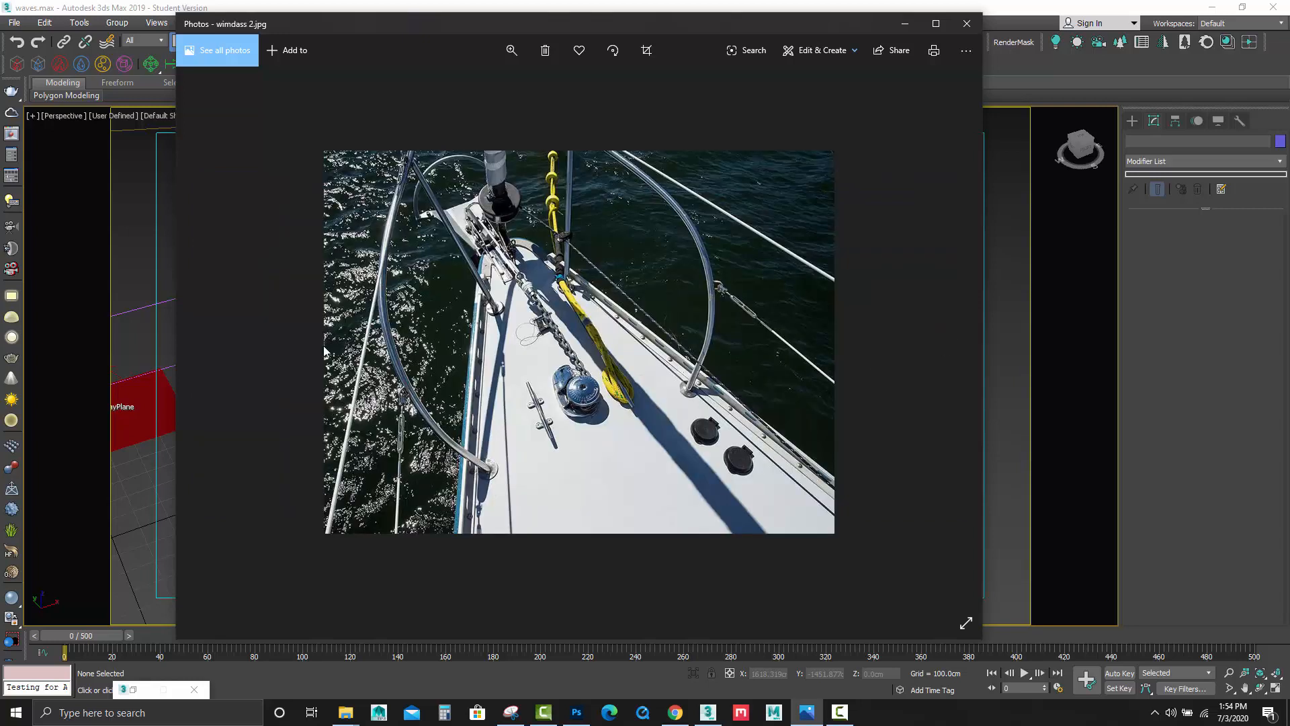
left_click(210, 342)
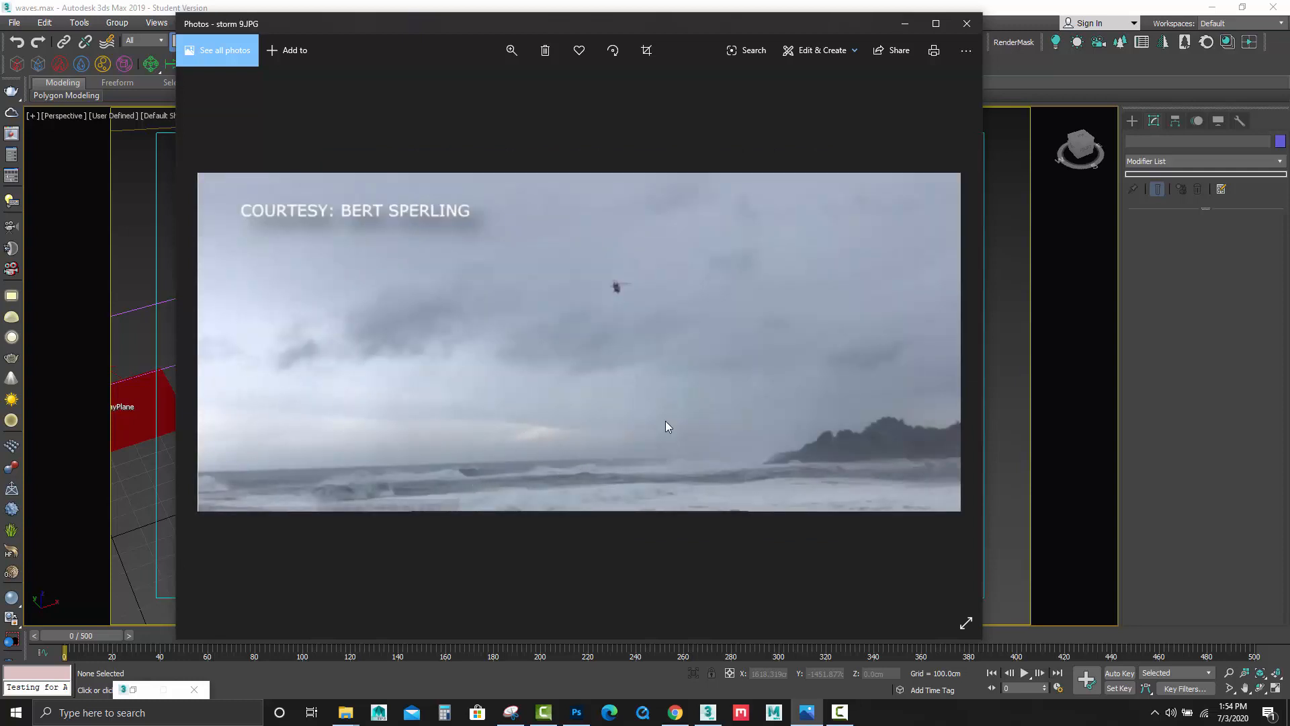
left_click(949, 348)
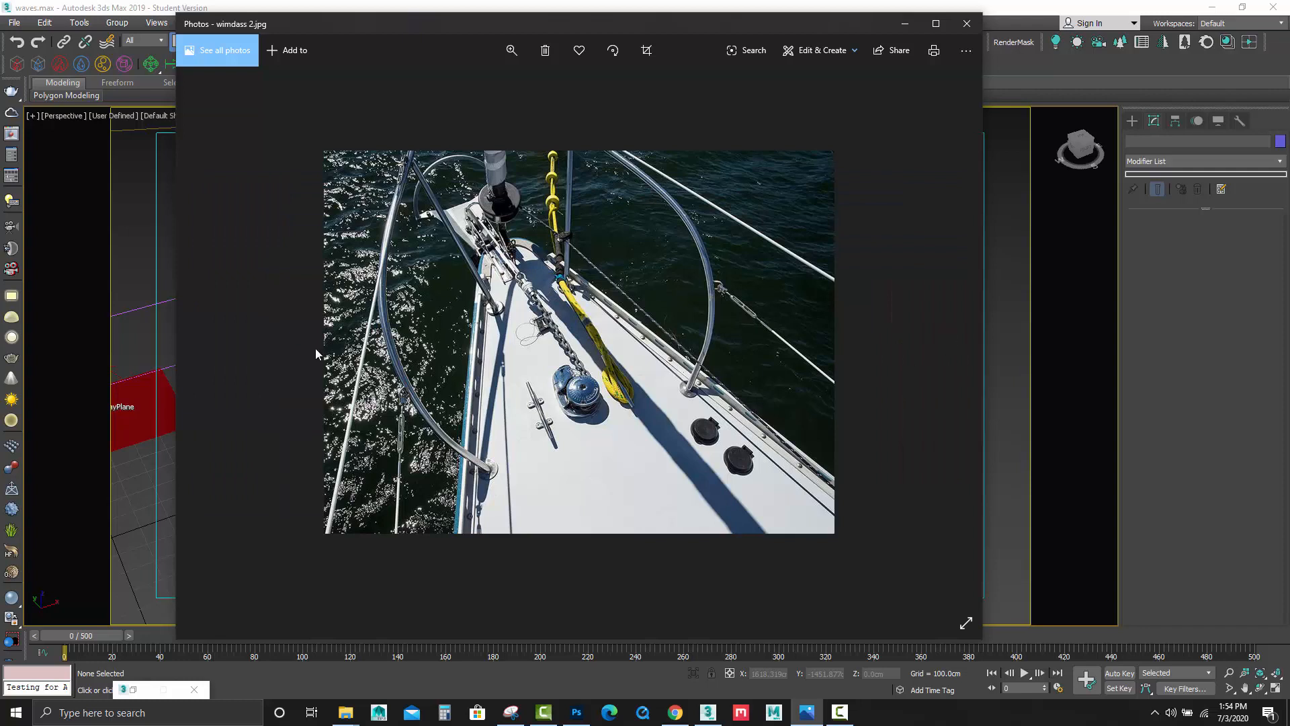
left_click(214, 346)
left_click(214, 344)
left_click(214, 344)
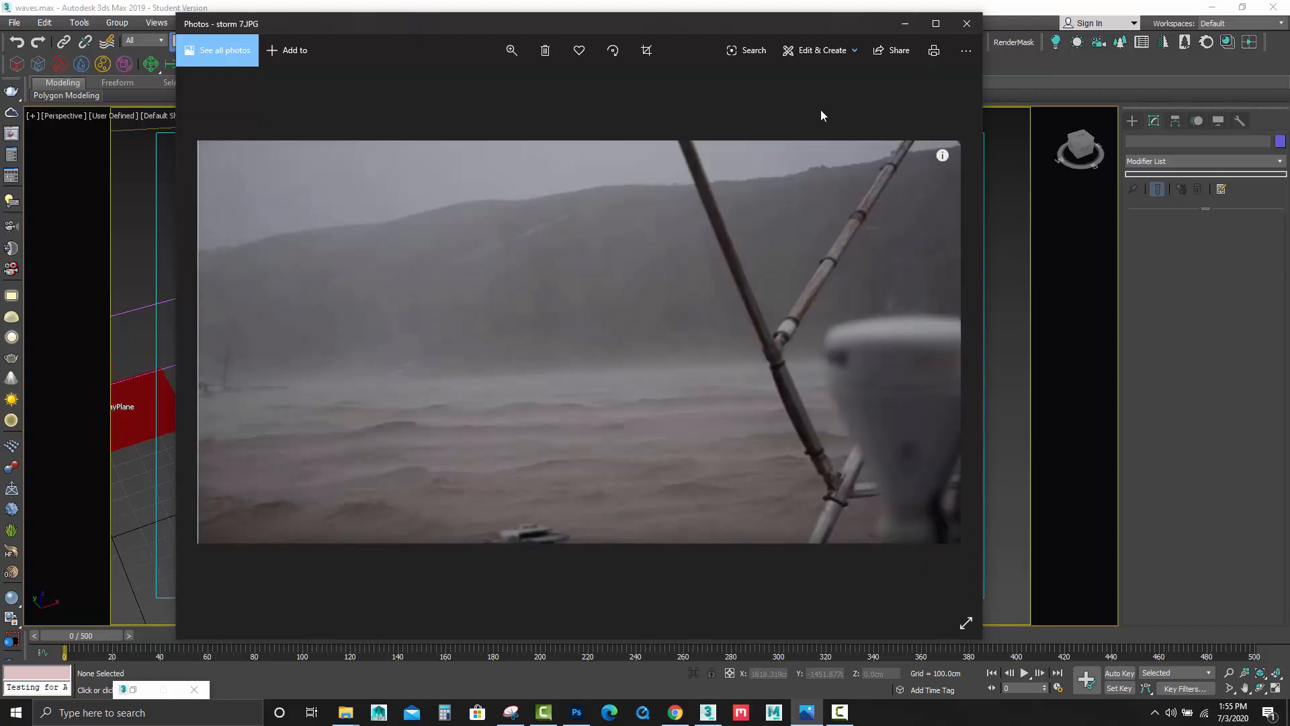
left_click(905, 24)
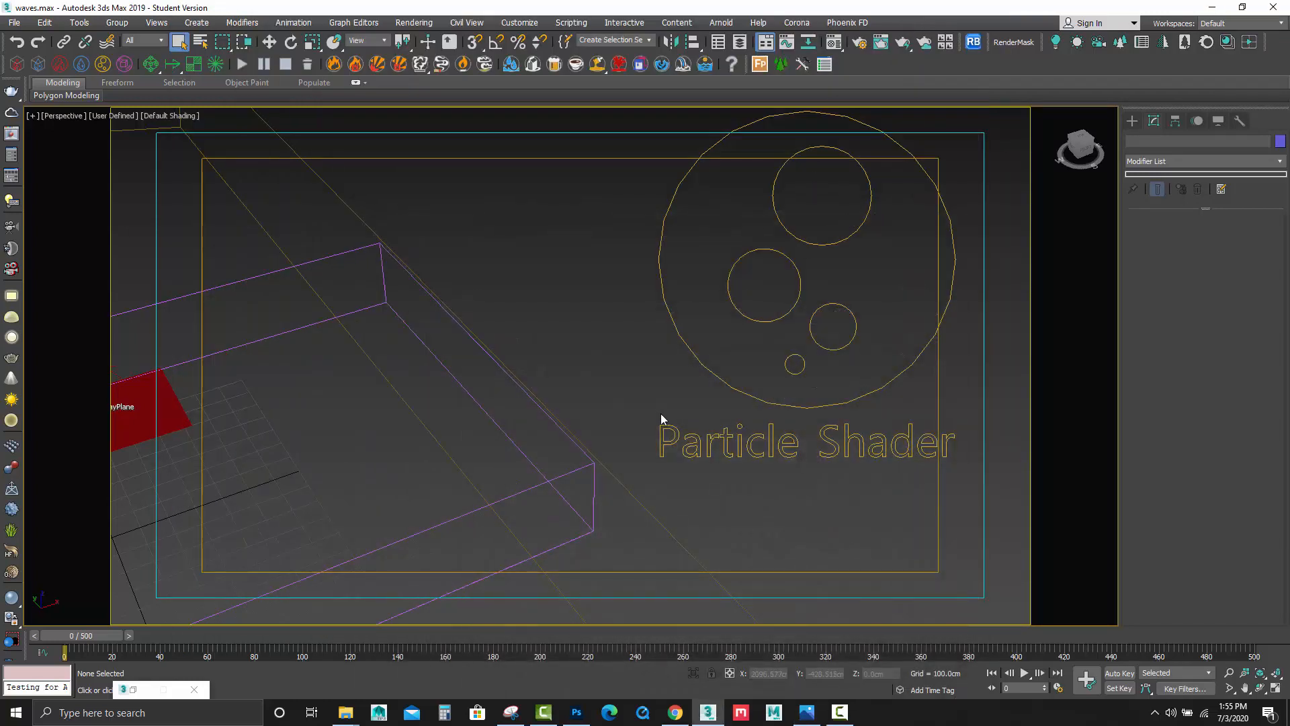
Open the recent scene Ocean_Storm.max, adopting the file's unit scale.
scroll(662, 414, "down", 5)
scroll(662, 414, "up", 6)
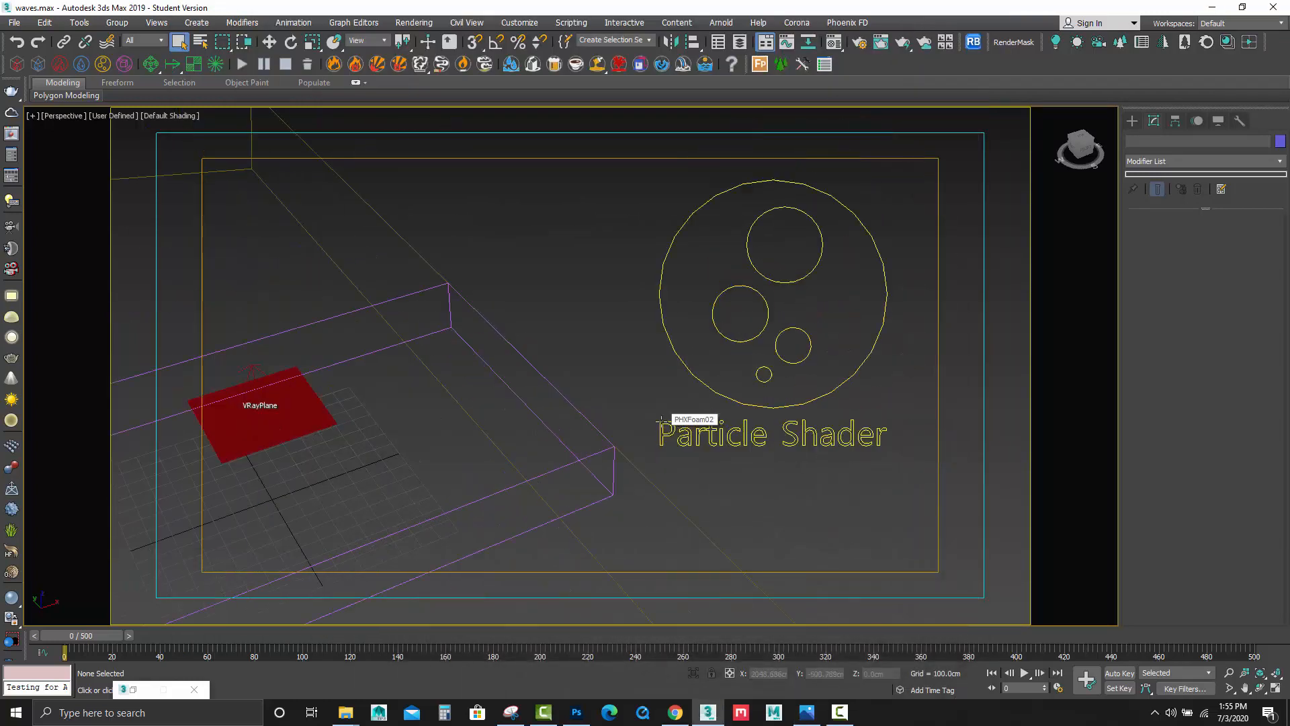
left_click(16, 27)
mouse_move(76, 97)
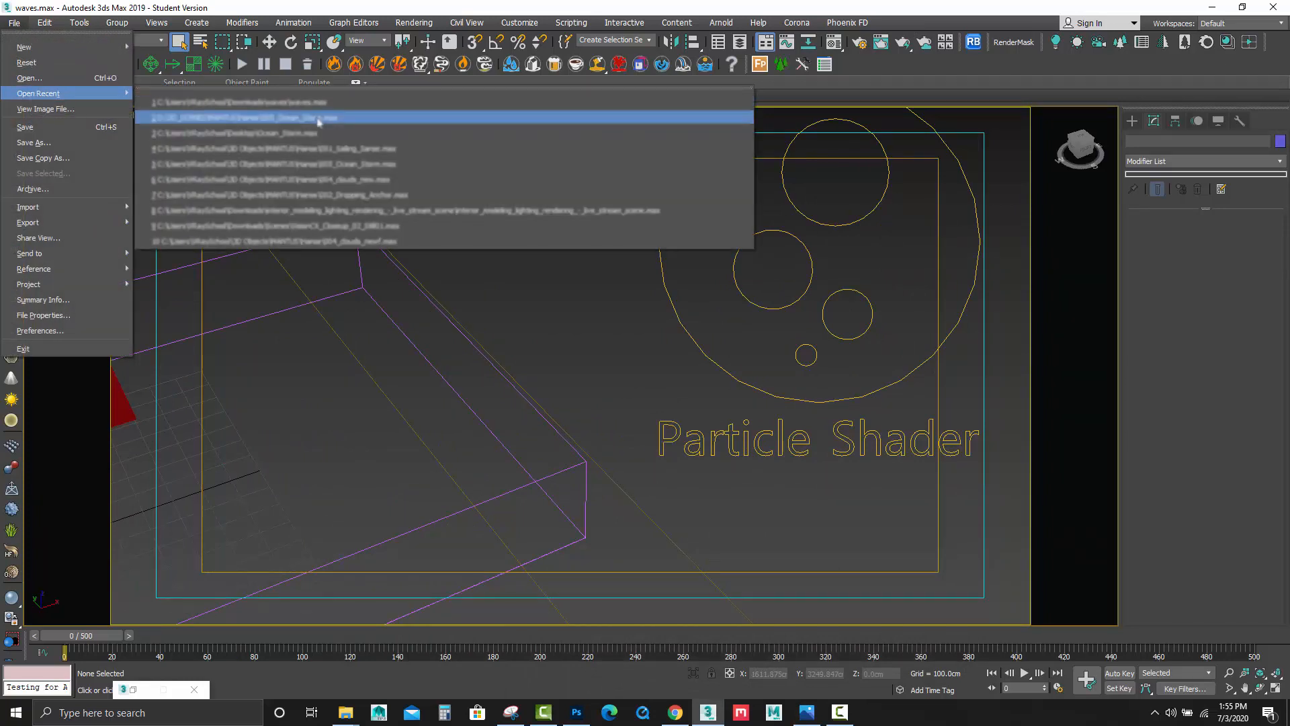
left_click(302, 133)
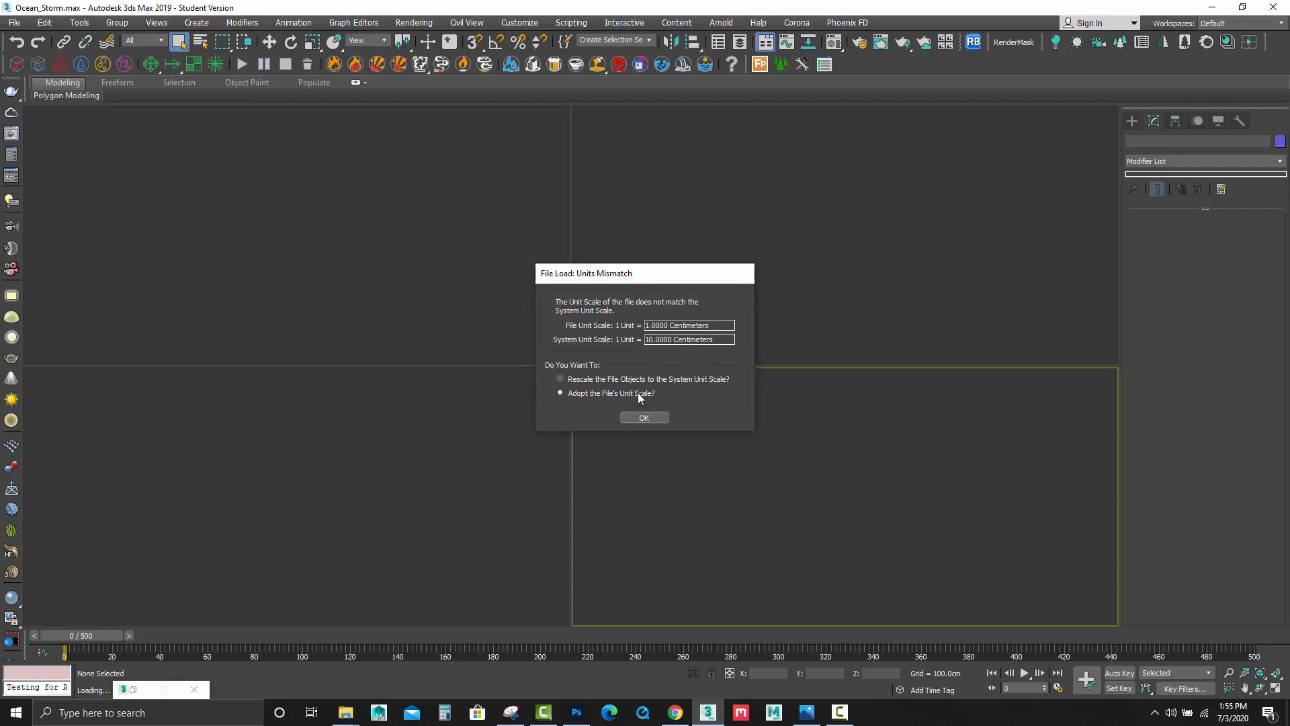
left_click(645, 420)
left_click(645, 419)
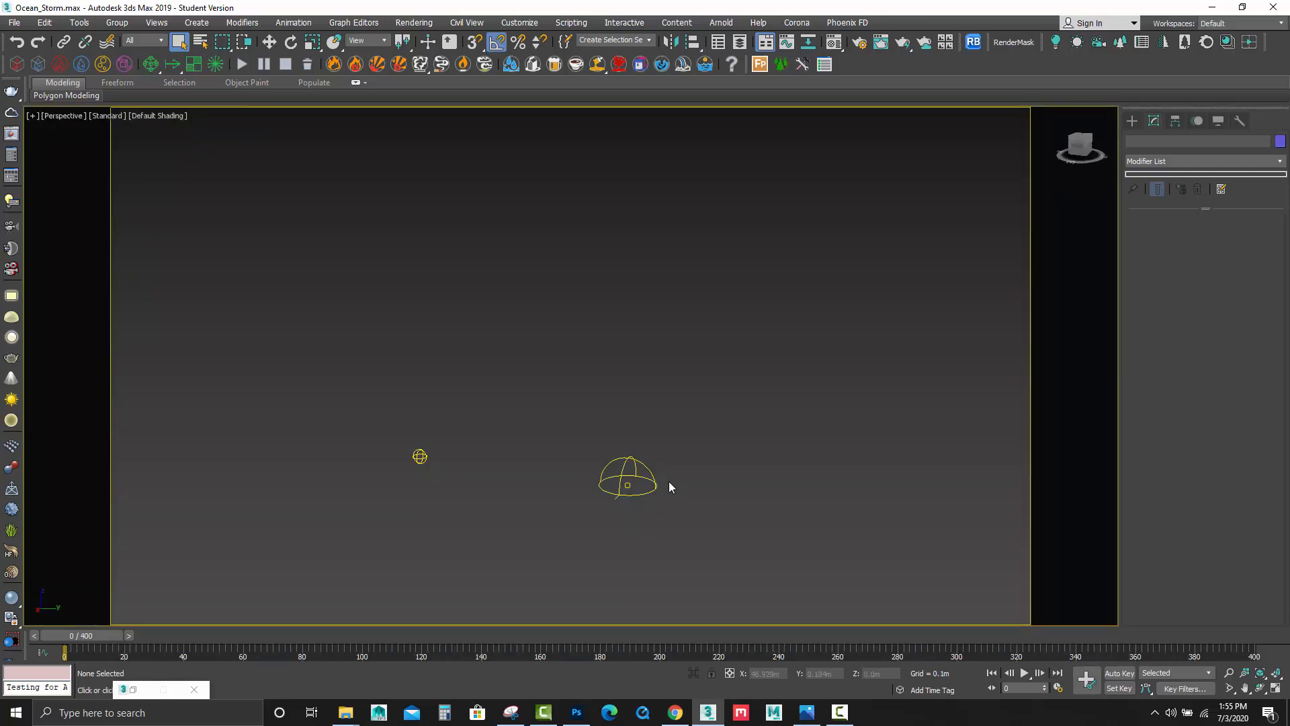
Inspect the parameters of the V-Ray dome light and the V-Ray ambient light.
scroll(668, 482, "up", 2)
mouse_move(708, 414)
middle_mouse_down("alt")
mouse_move(715, 429)
mouse_move(722, 420)
middle_mouse_up("alt")
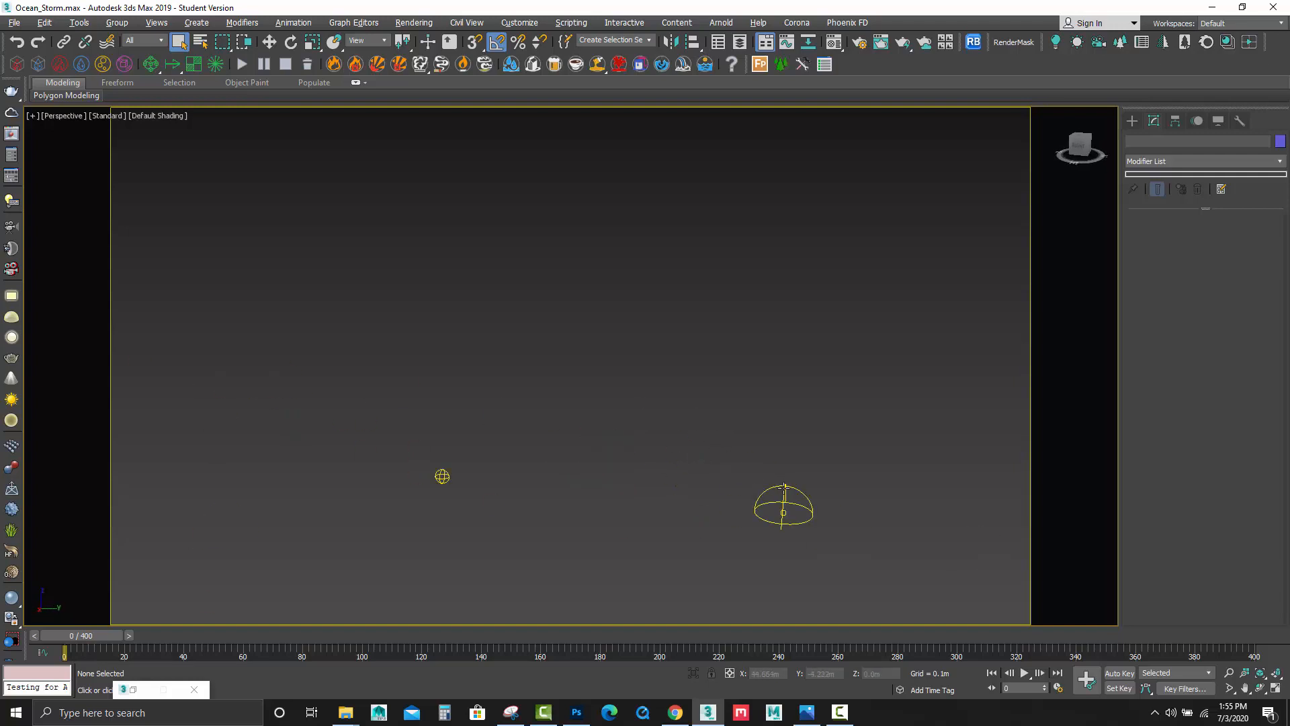
left_click(784, 487)
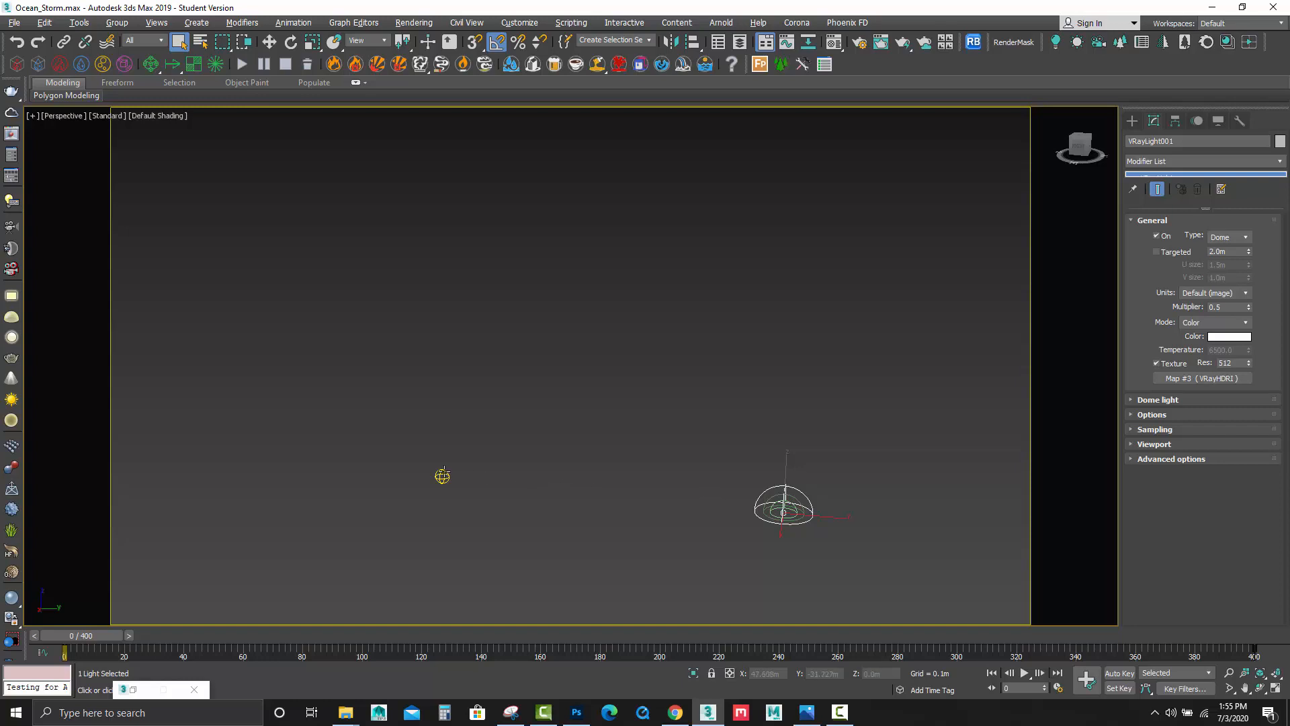
left_click(442, 476)
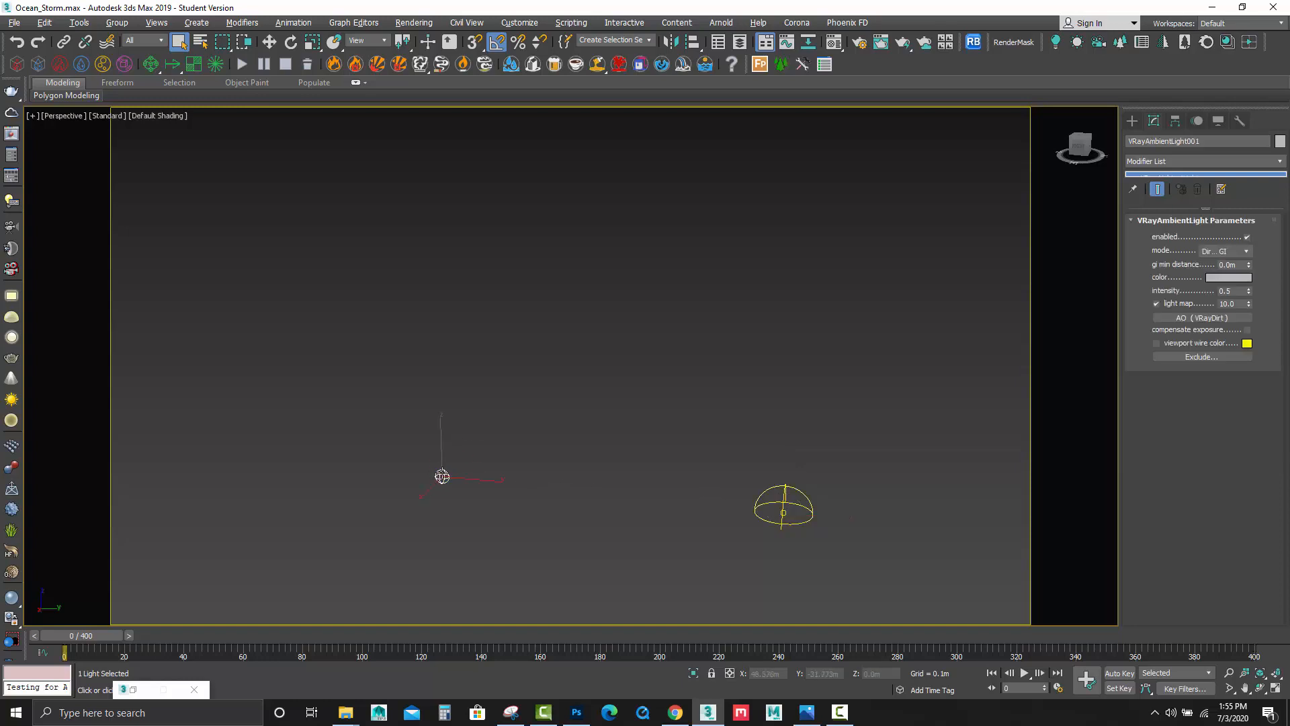
Check the global illumination settings in the V-Ray render setup and put the window away.
left_click(858, 43)
left_click(137, 211)
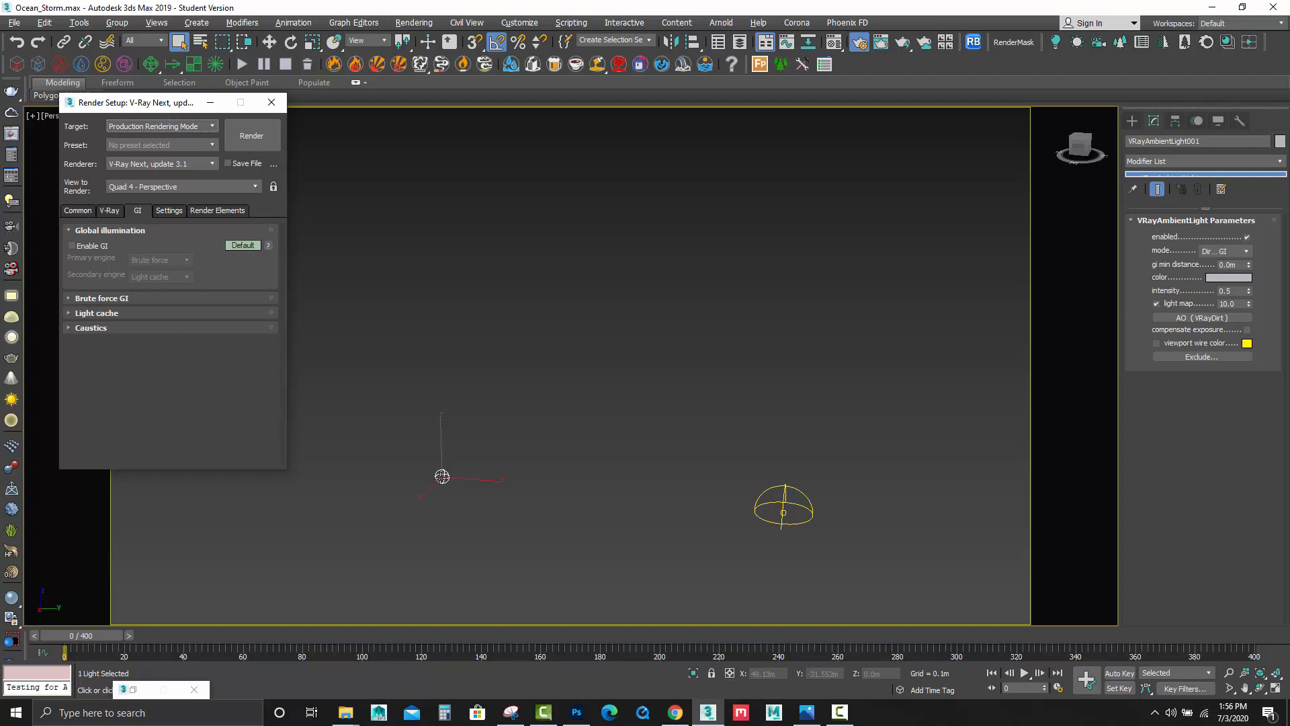
left_click(210, 102)
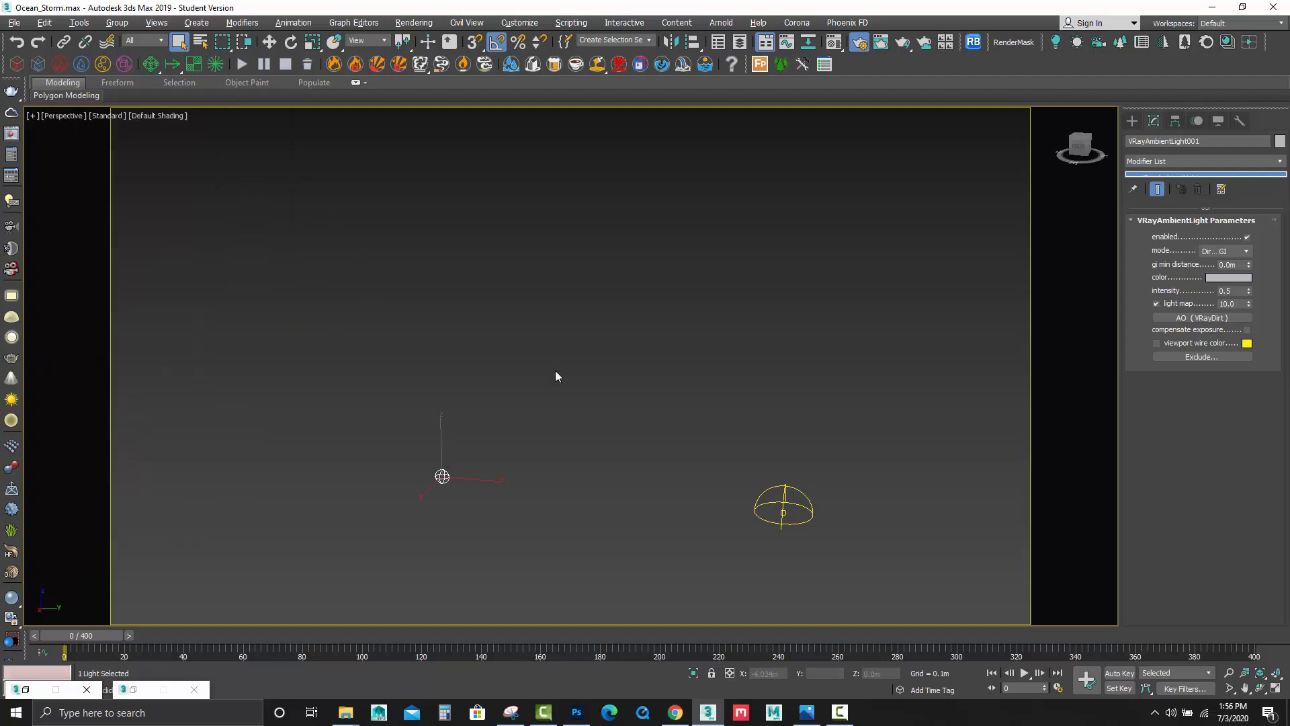
Select the dome light and examine an enlarged preview of its VRayHDRI storm sky map in the Material Editor.
middle_click_drag(681, 454, 663, 436, "alt")
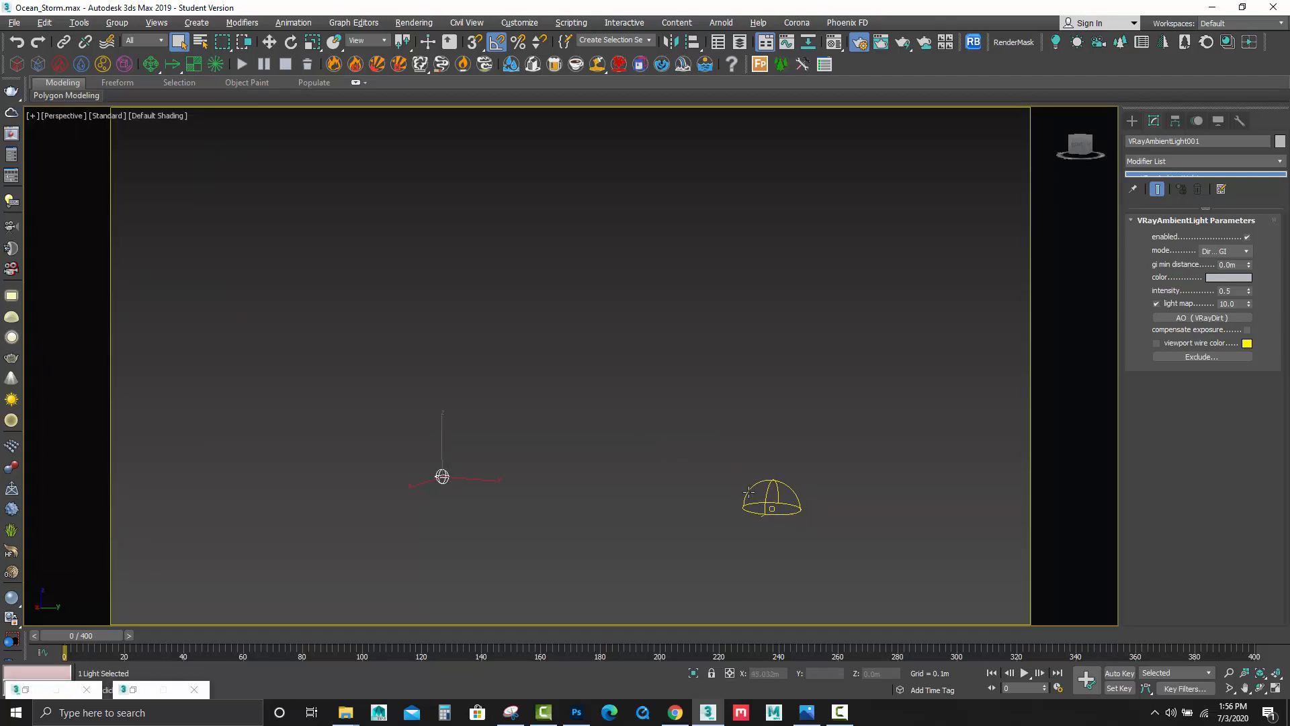
left_click(766, 488)
left_click(834, 42)
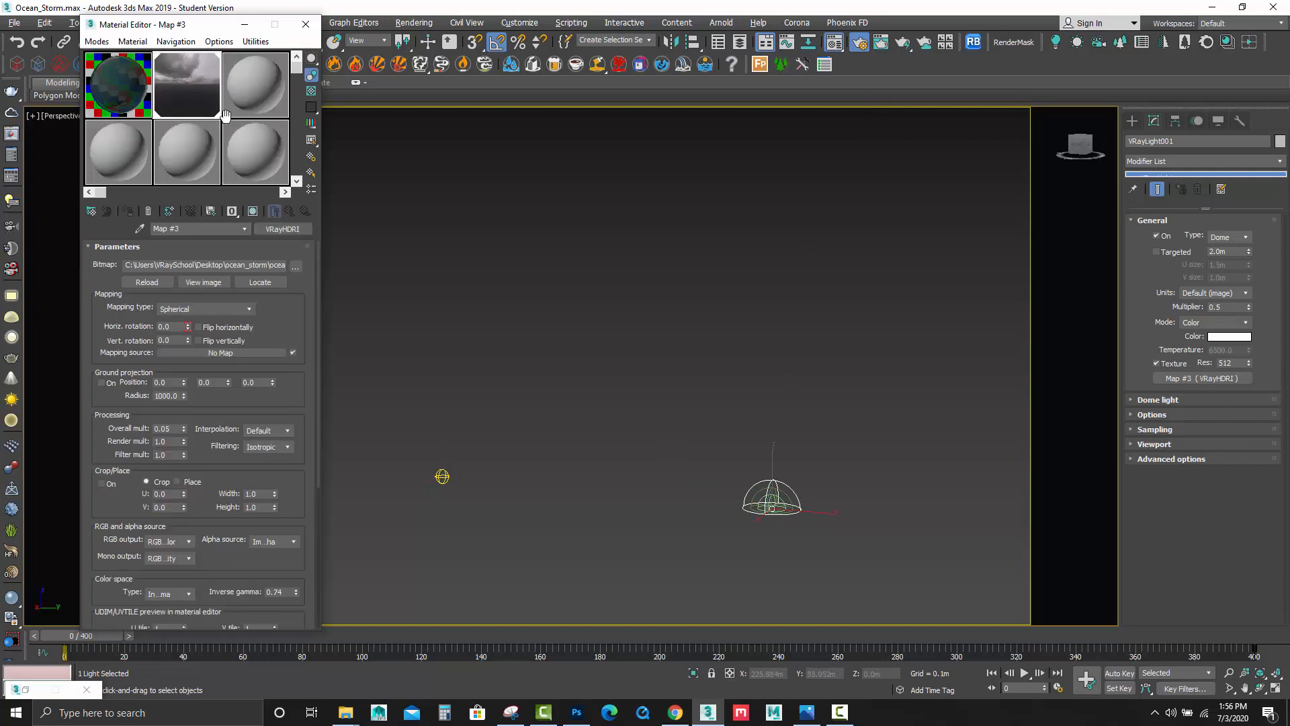
double_click(192, 92)
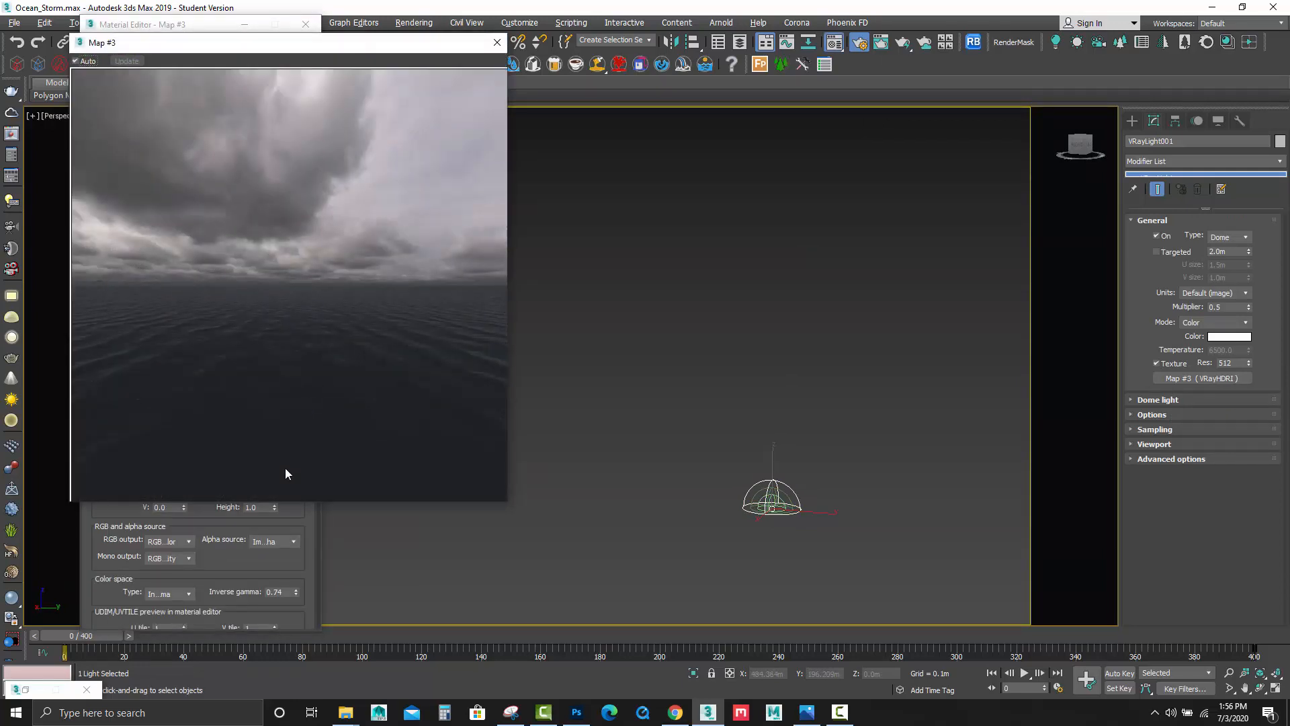
left_click(497, 42)
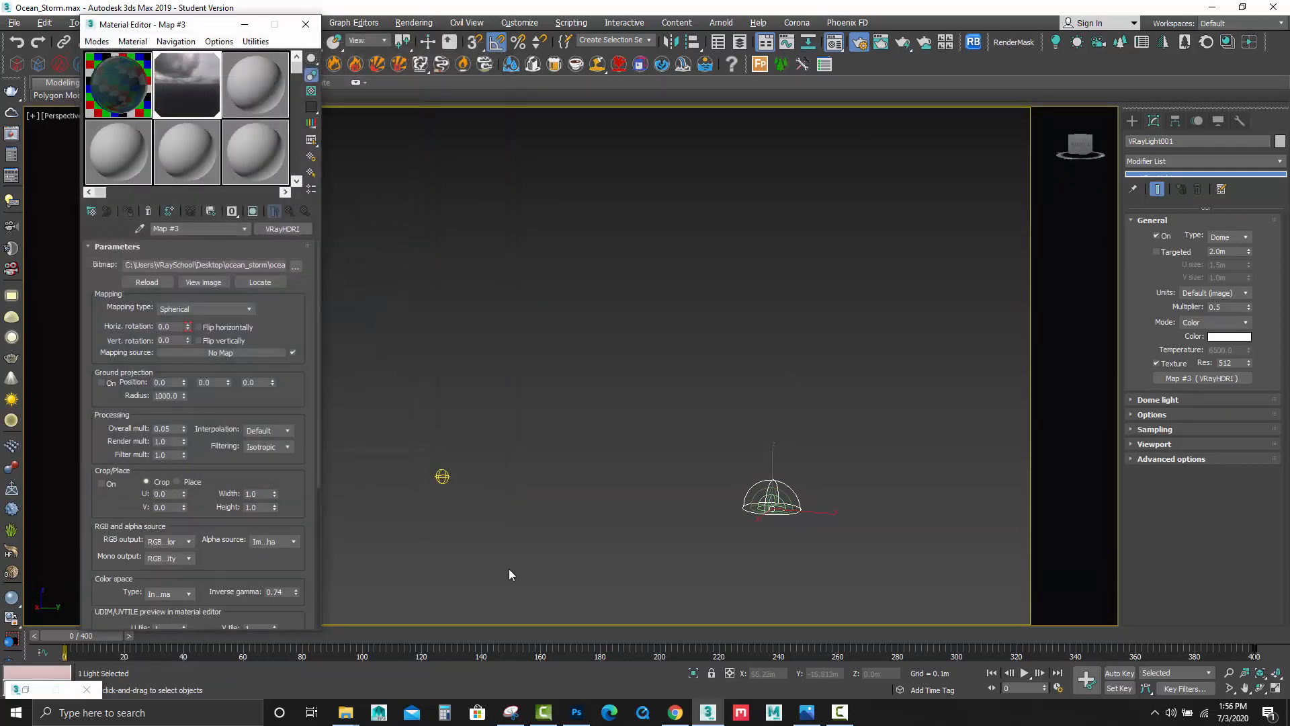
Move the timeline to frame 146 and show the environment map as the perspective viewport background, facing the horizon.
left_click(509, 636)
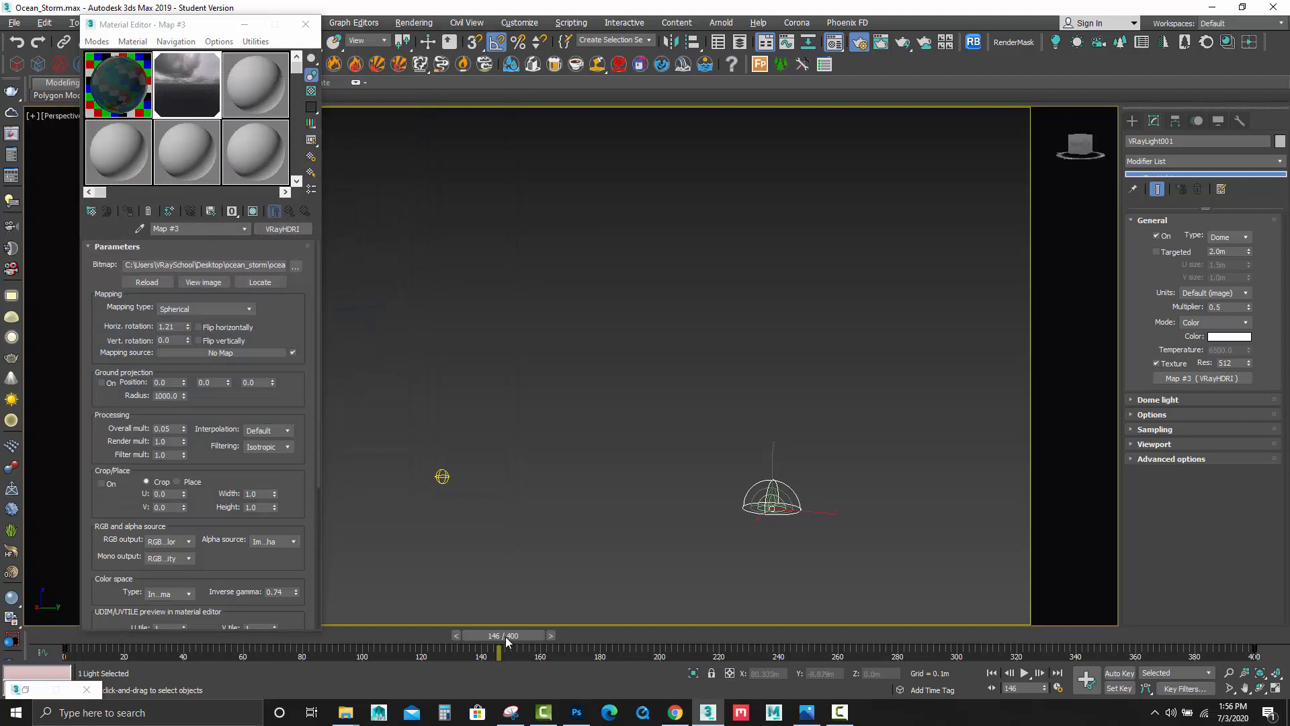
key("alt+b")
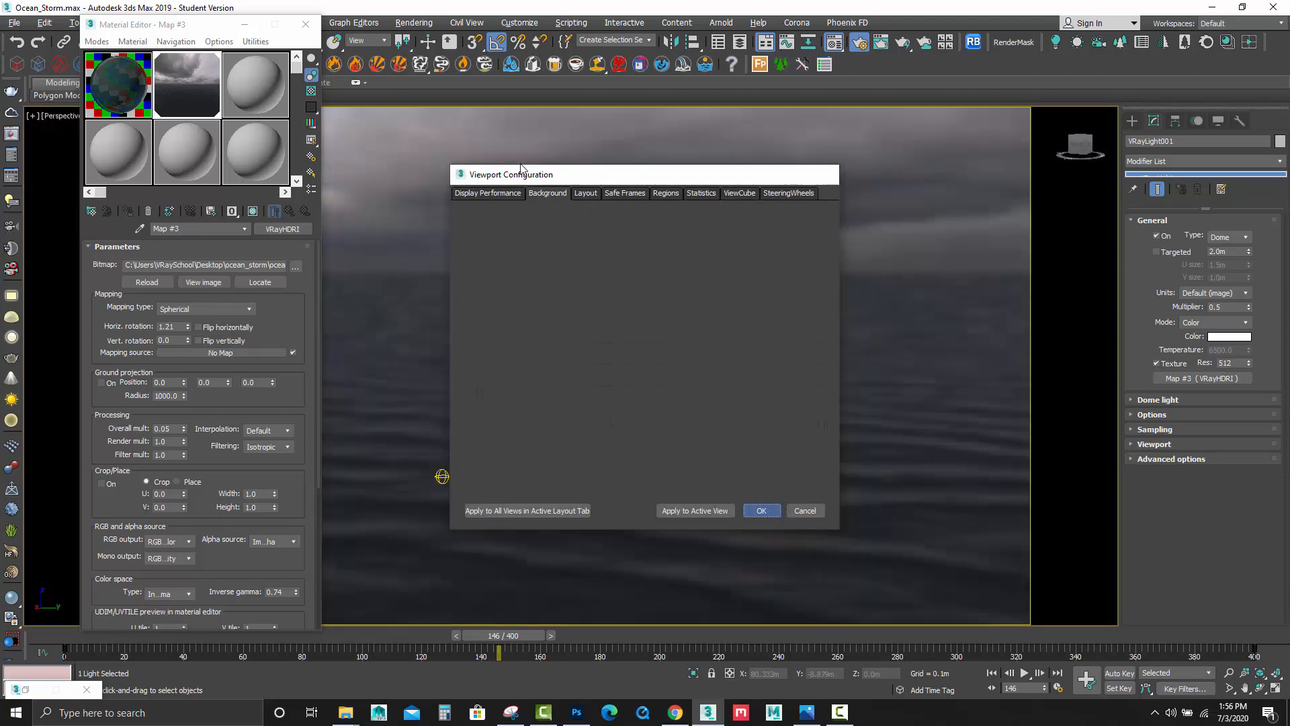
middle_click_drag(713, 356, 511, 288, "alt")
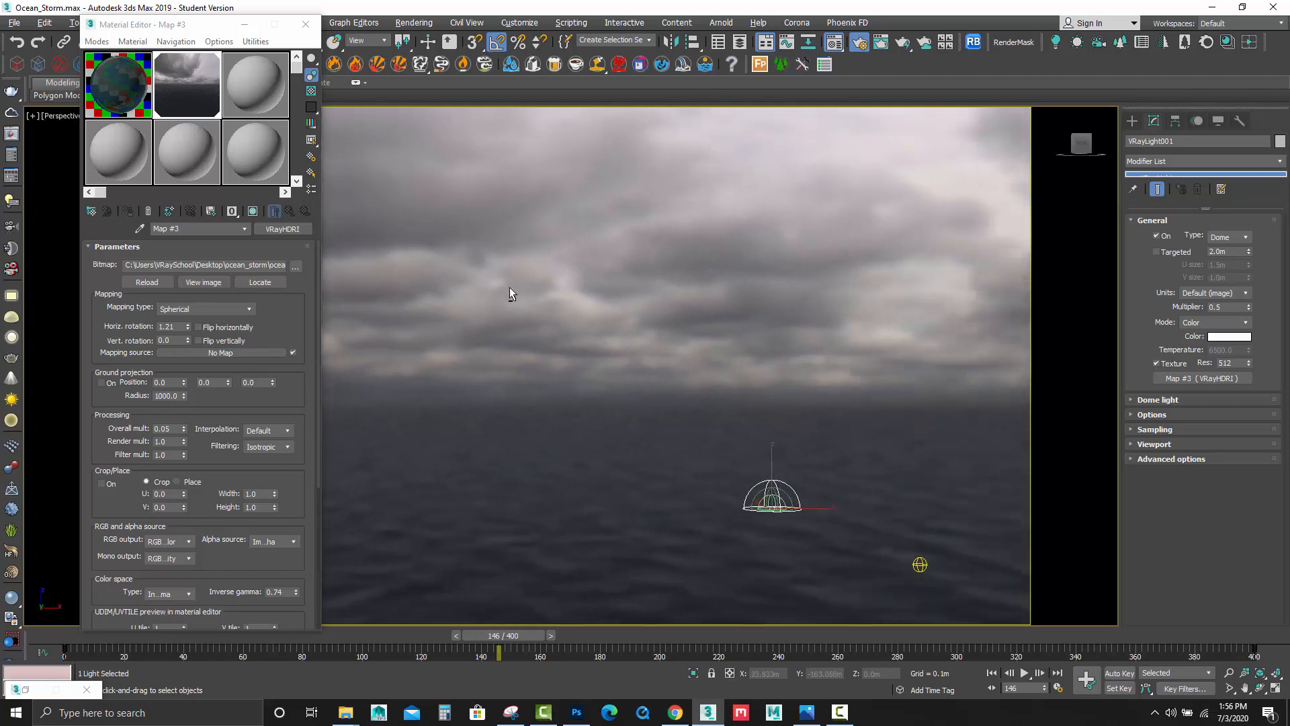
Render the perspective view of the storm sky, and put away the frame buffer and Material Editor.
left_click(903, 43)
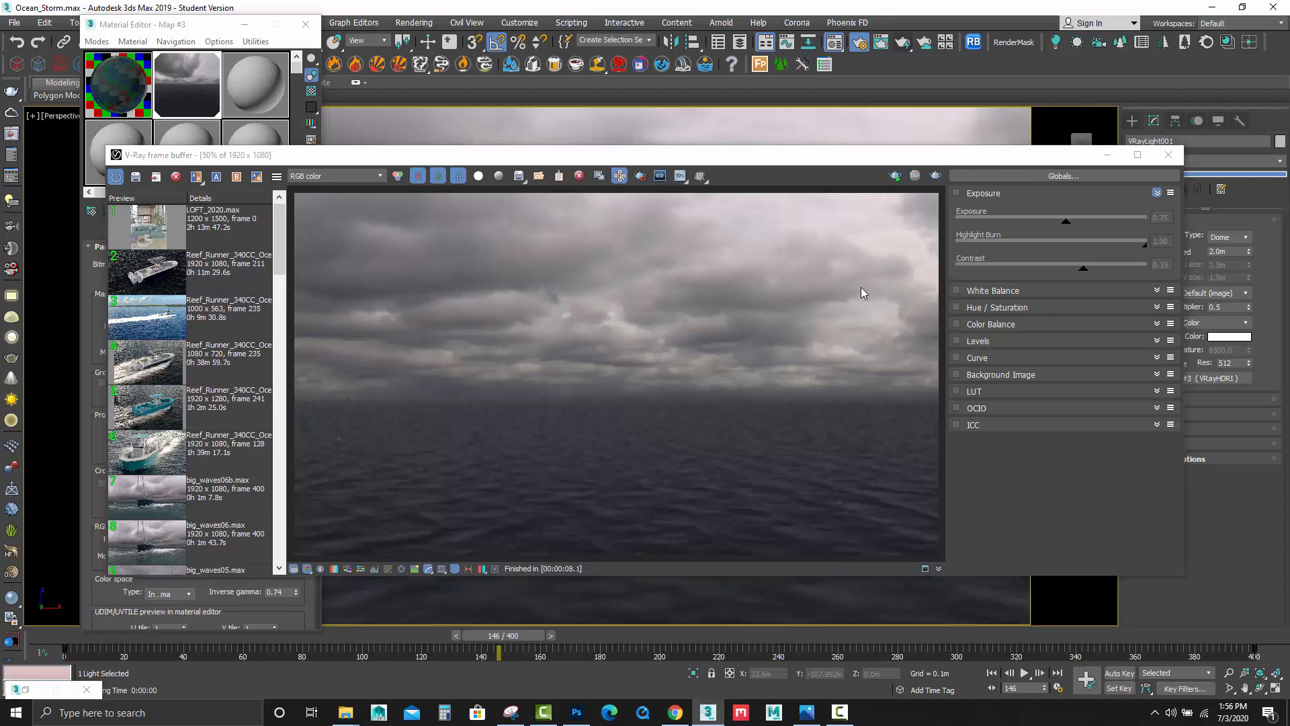
left_click(1107, 156)
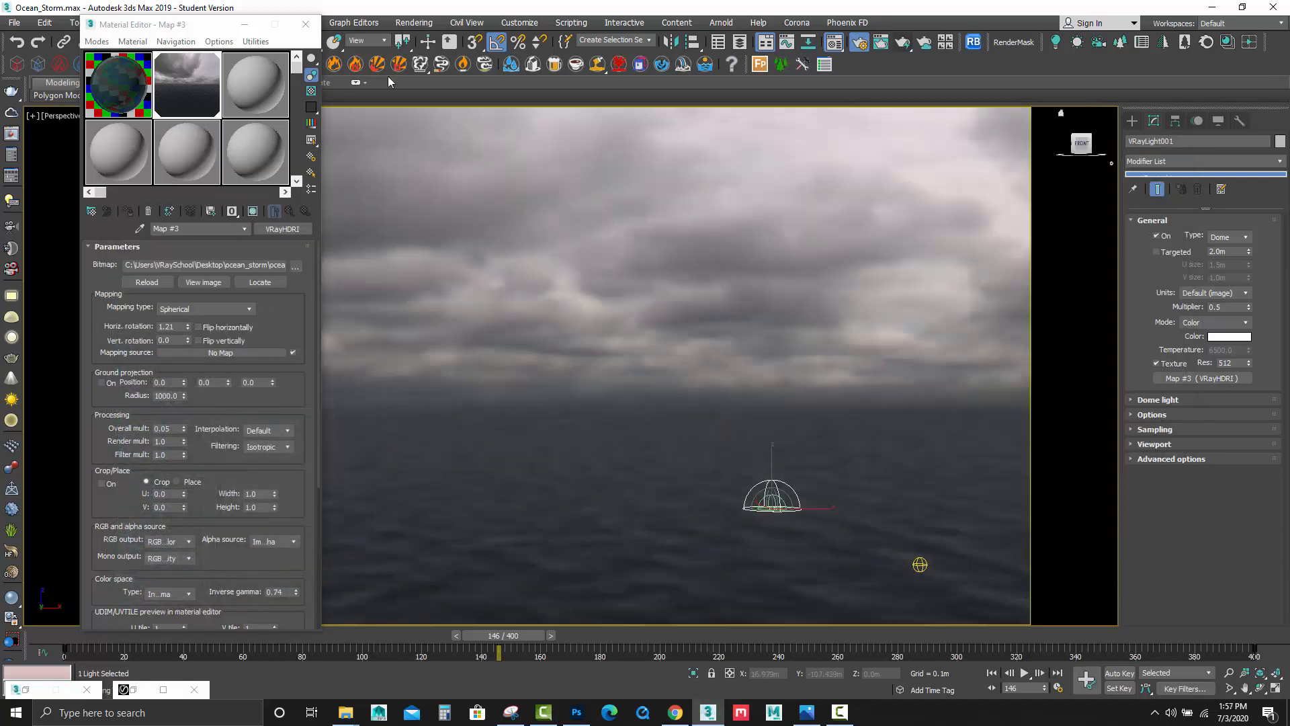
left_click(246, 31)
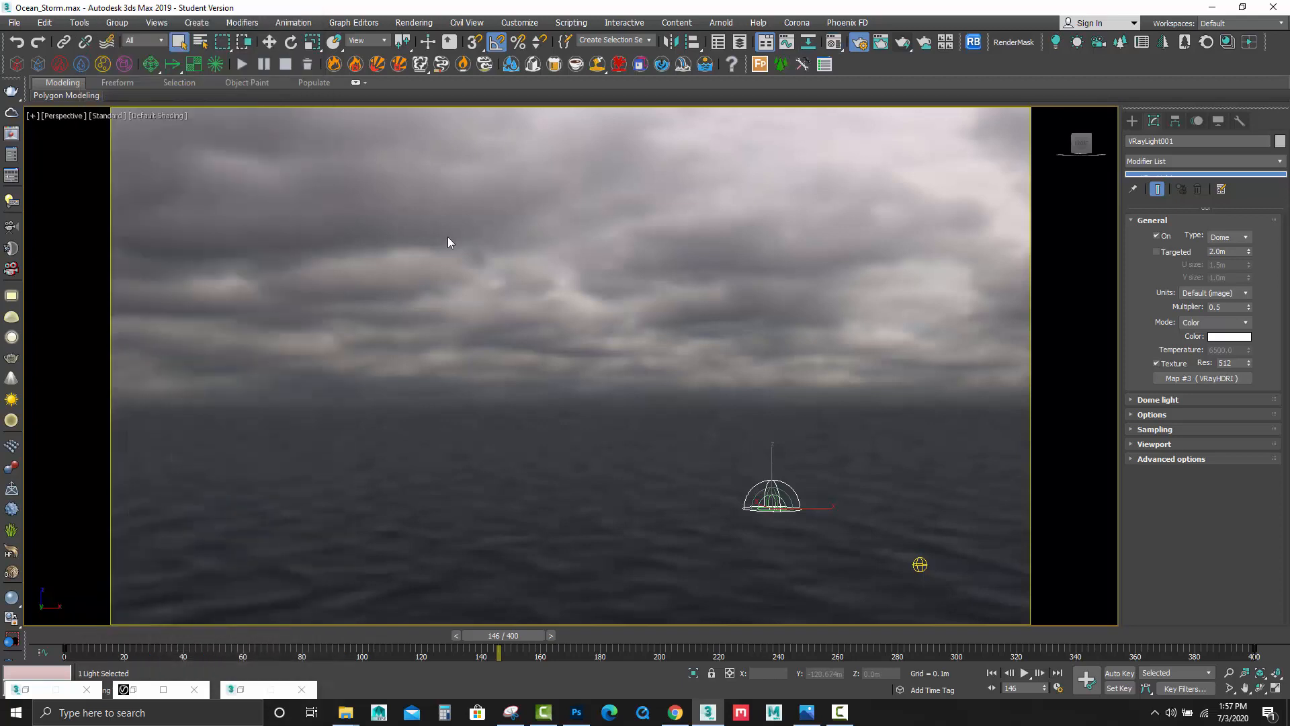
In the top view, create a Phoenix FD liquid simulator about 30.5 by 26.2 m and 6.4 m high beside the dome light.
left_click(493, 256)
key("t")
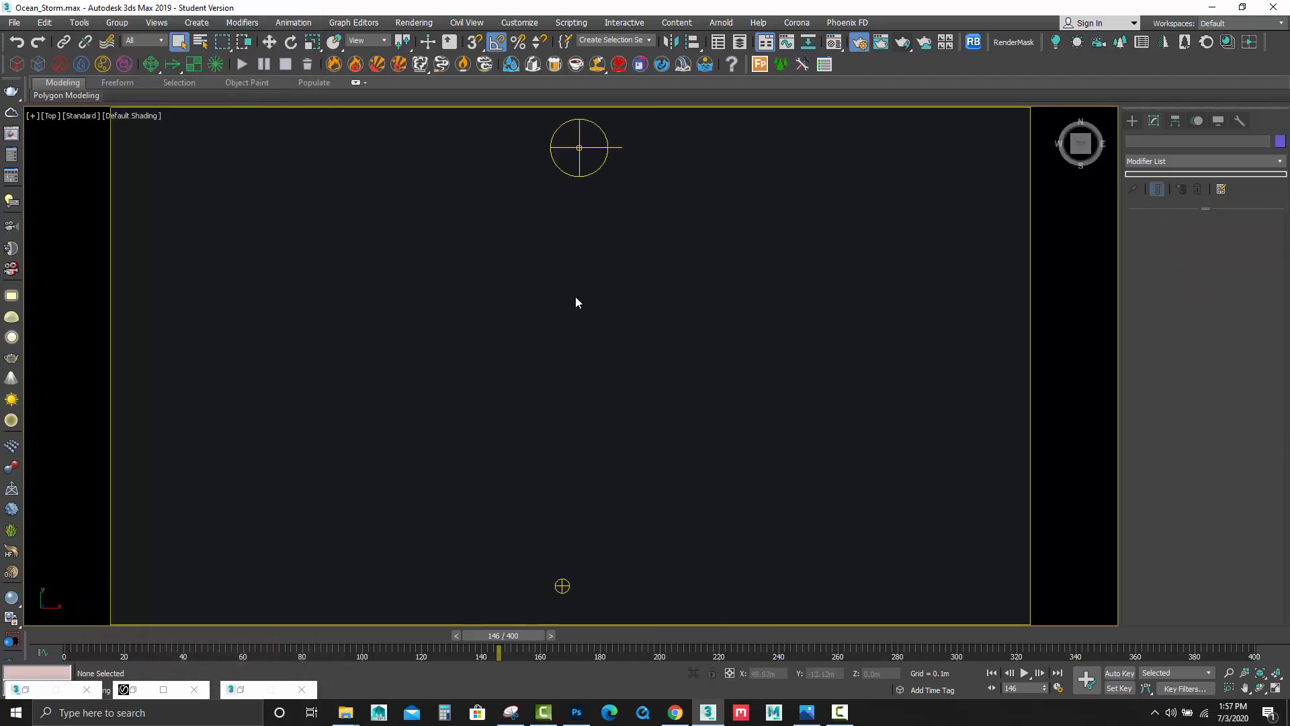
scroll(572, 300, "down", 5)
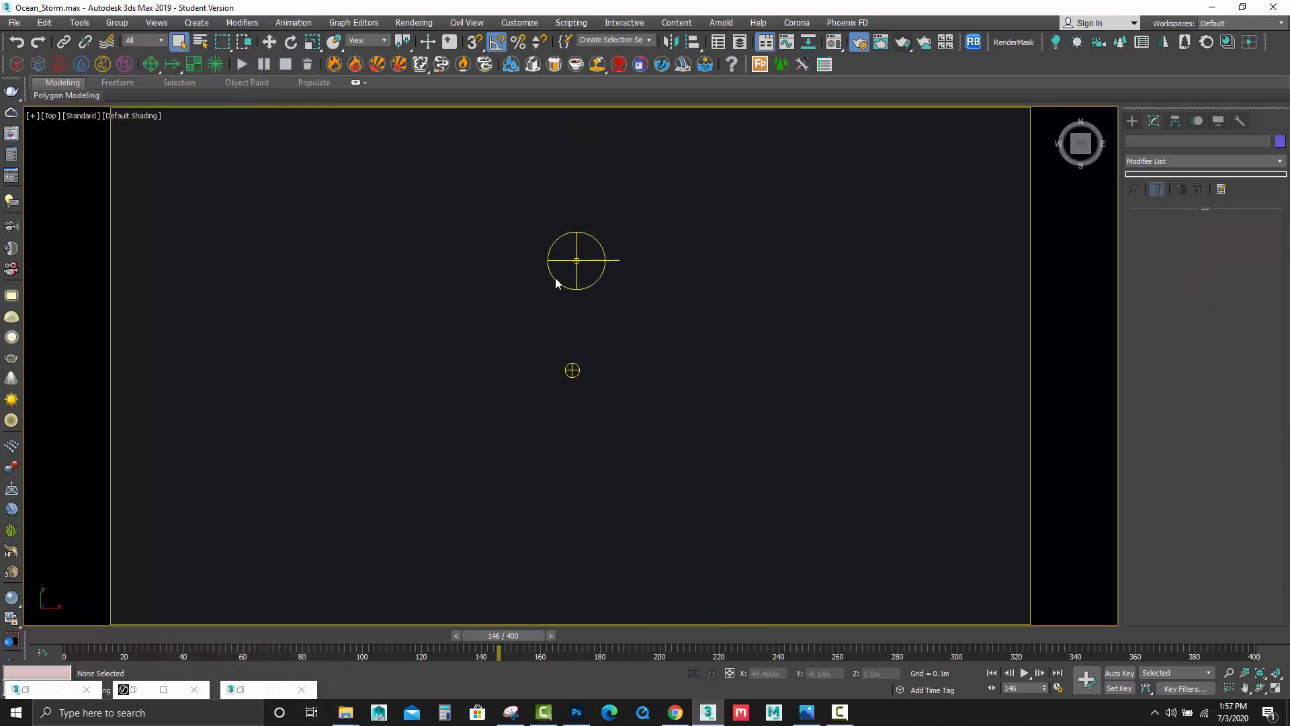
left_click(40, 70)
left_click_drag(408, 179, 579, 326)
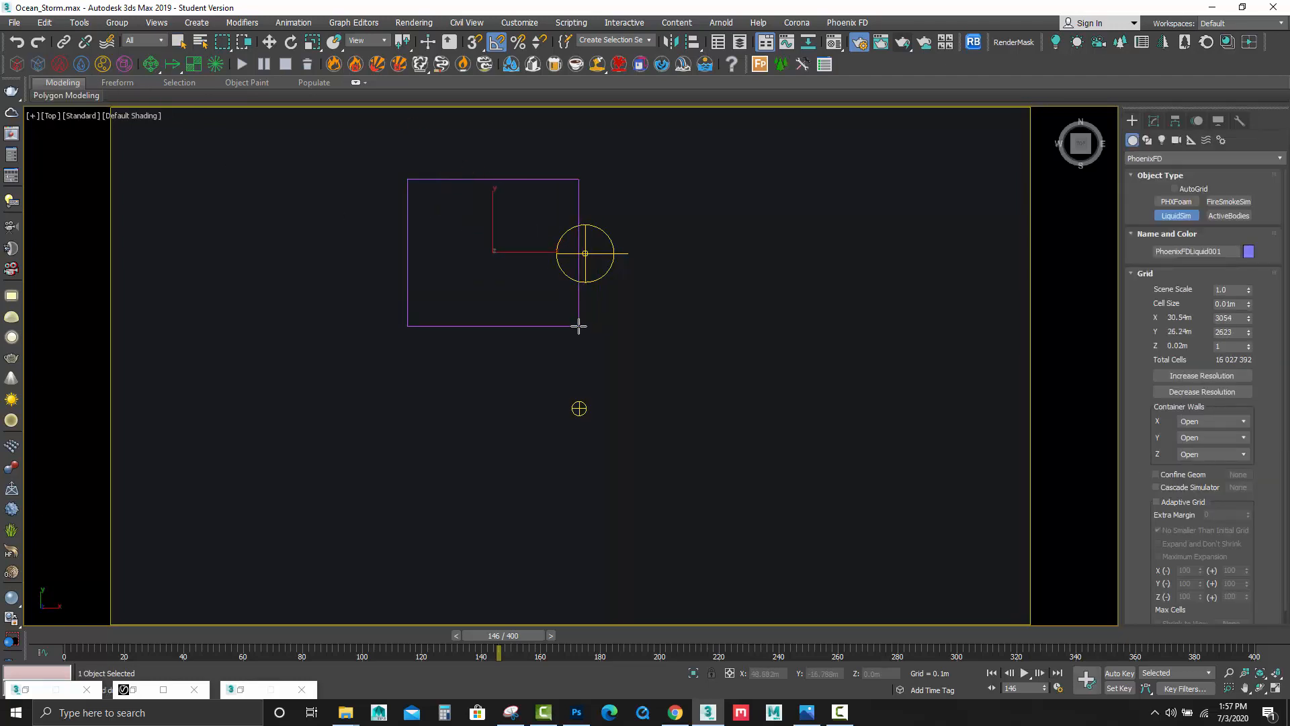
left_click(548, 289)
Display the grid and move the liquid simulator close to the world origin, at about X 0.79 m, Y 0.32 m.
key("g")
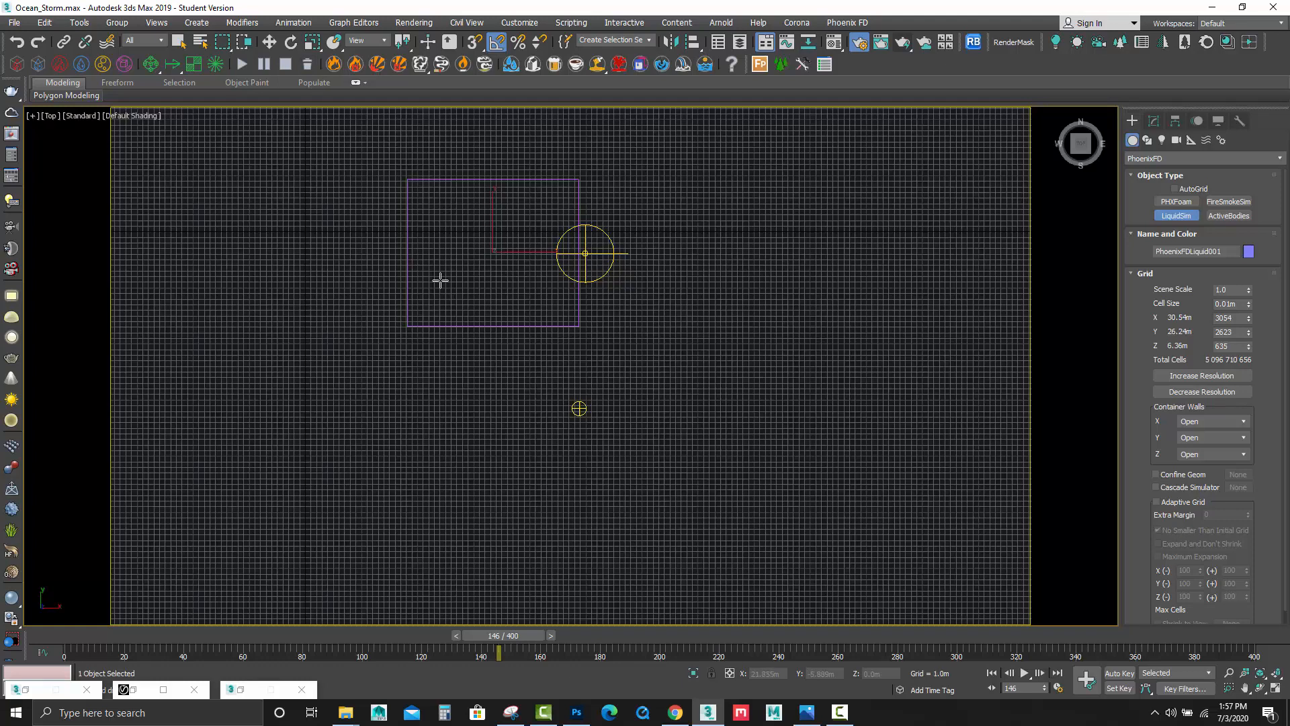
key("w")
left_click_drag(520, 240, 336, 218)
Set the liquid simulator's scene scale to 10, its cell size to 0.02 m and its X grid size to 400 cells.
left_click(1154, 122)
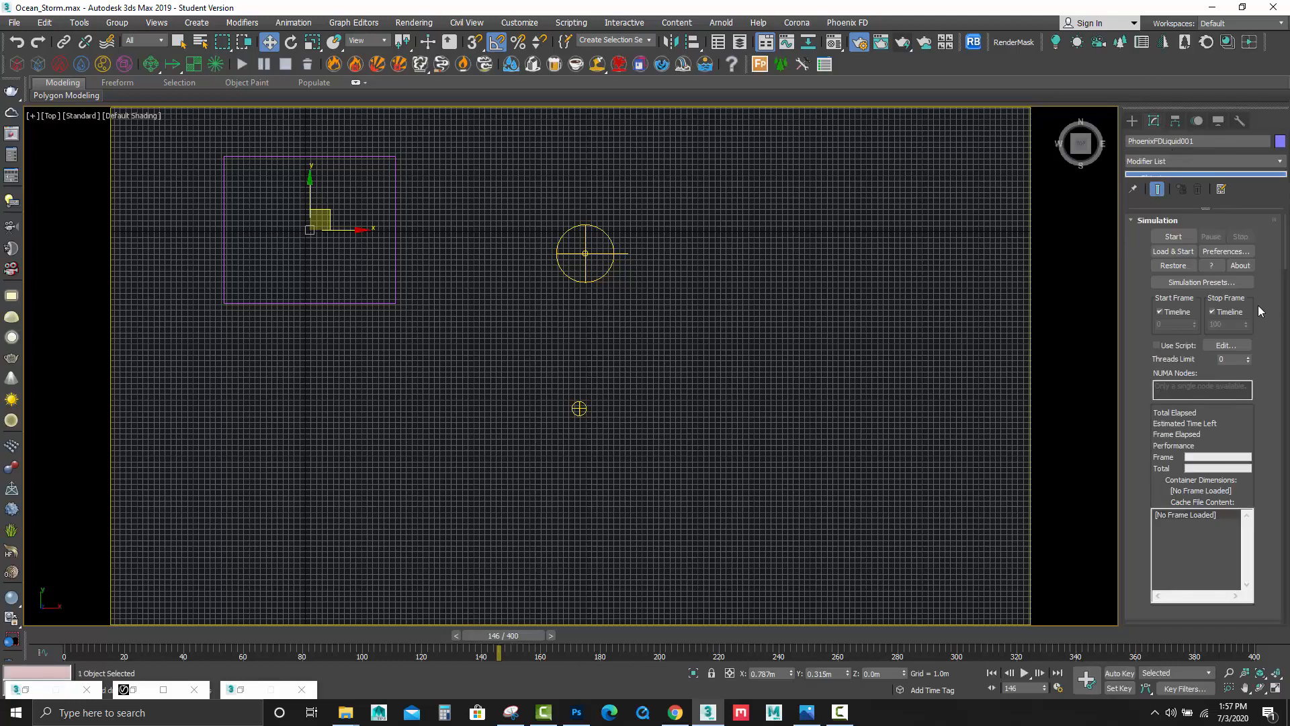
scroll(1199, 322, "down", 5)
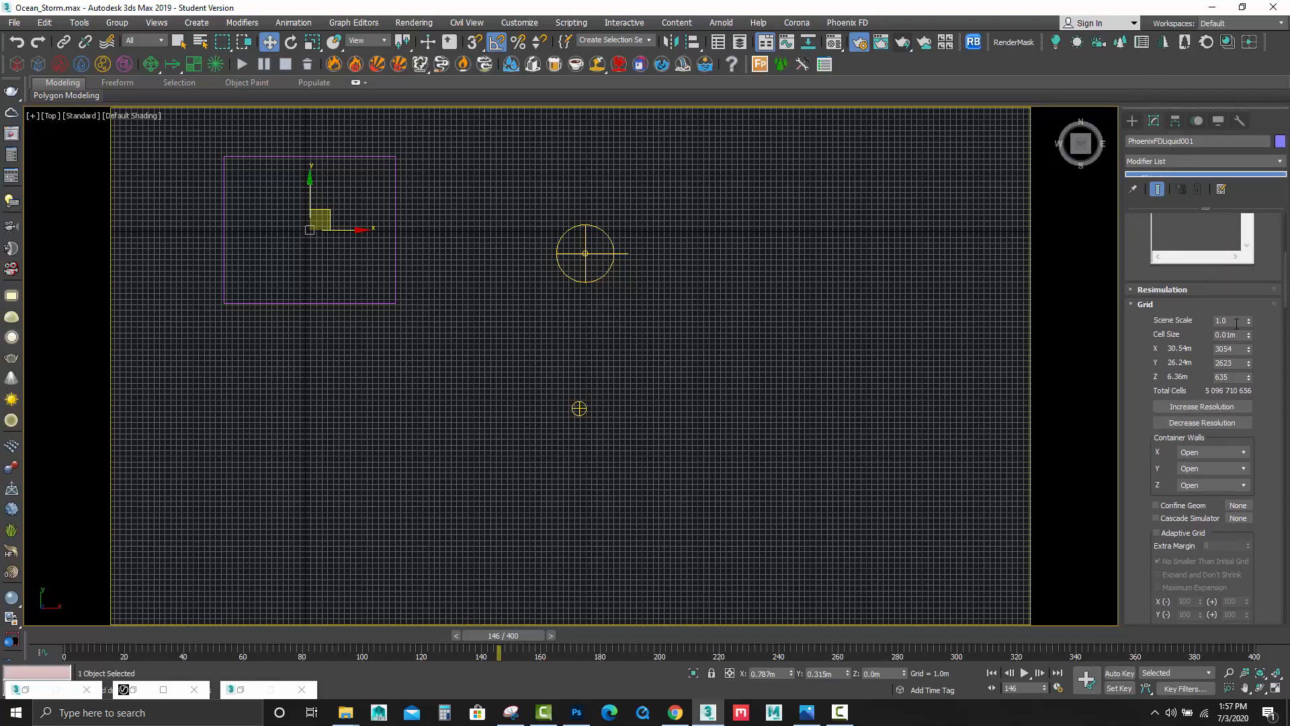
left_click(1199, 323)
left_click(1230, 338)
left_click(1231, 335)
key("Tab")
type("4")
key("Return")
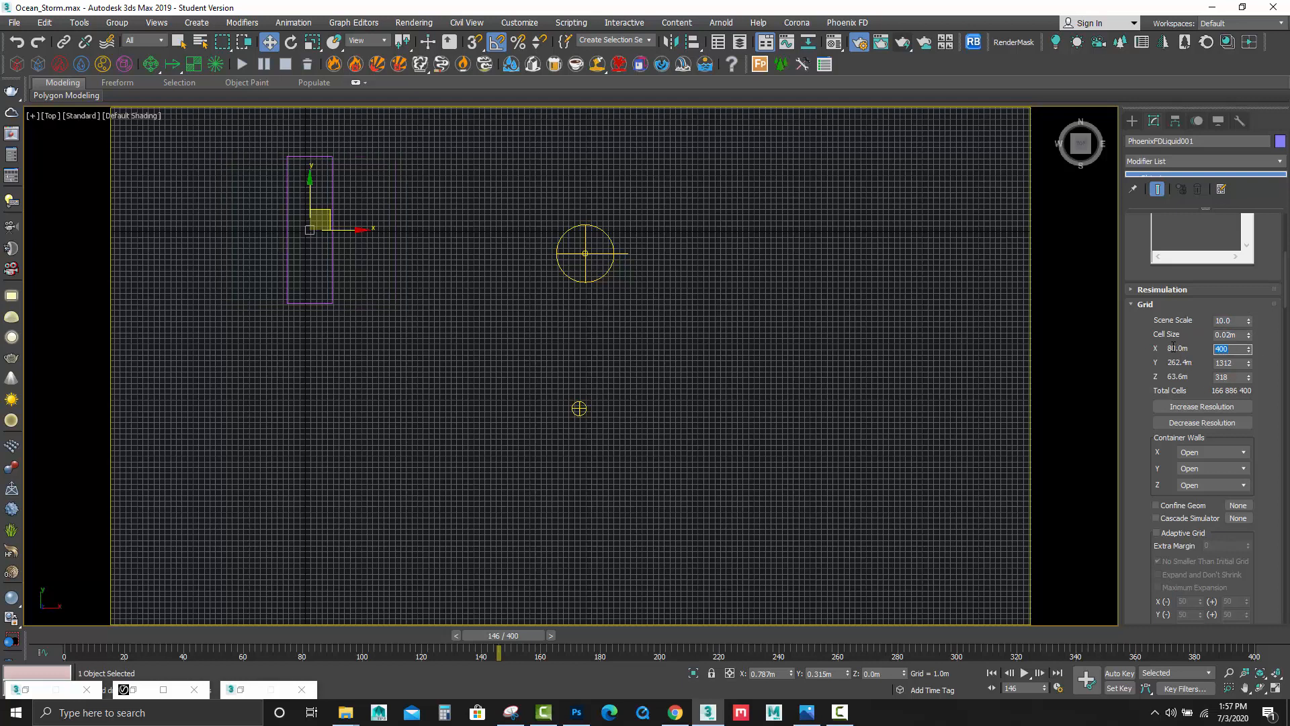
Set the liquid simulator's Y grid size to 400 cells and its Z grid size to 100 cells.
key("Tab")
type("400")
key("Return")
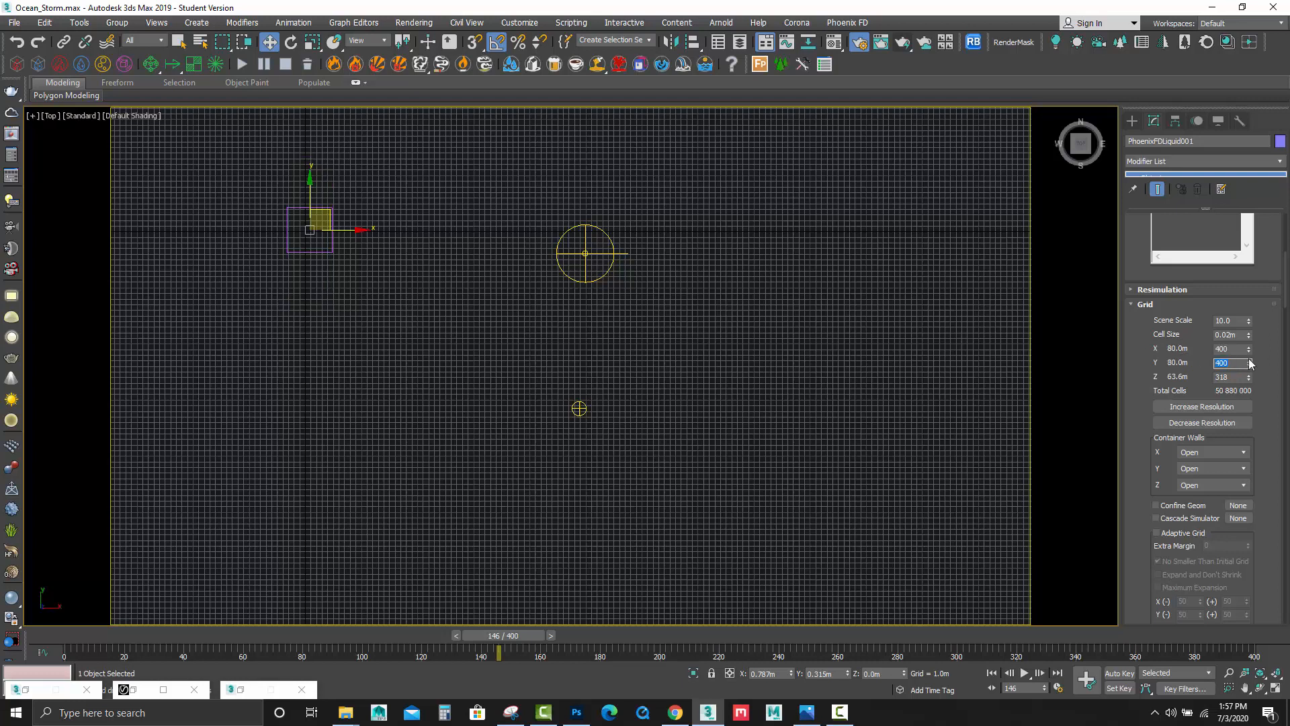
key("Tab")
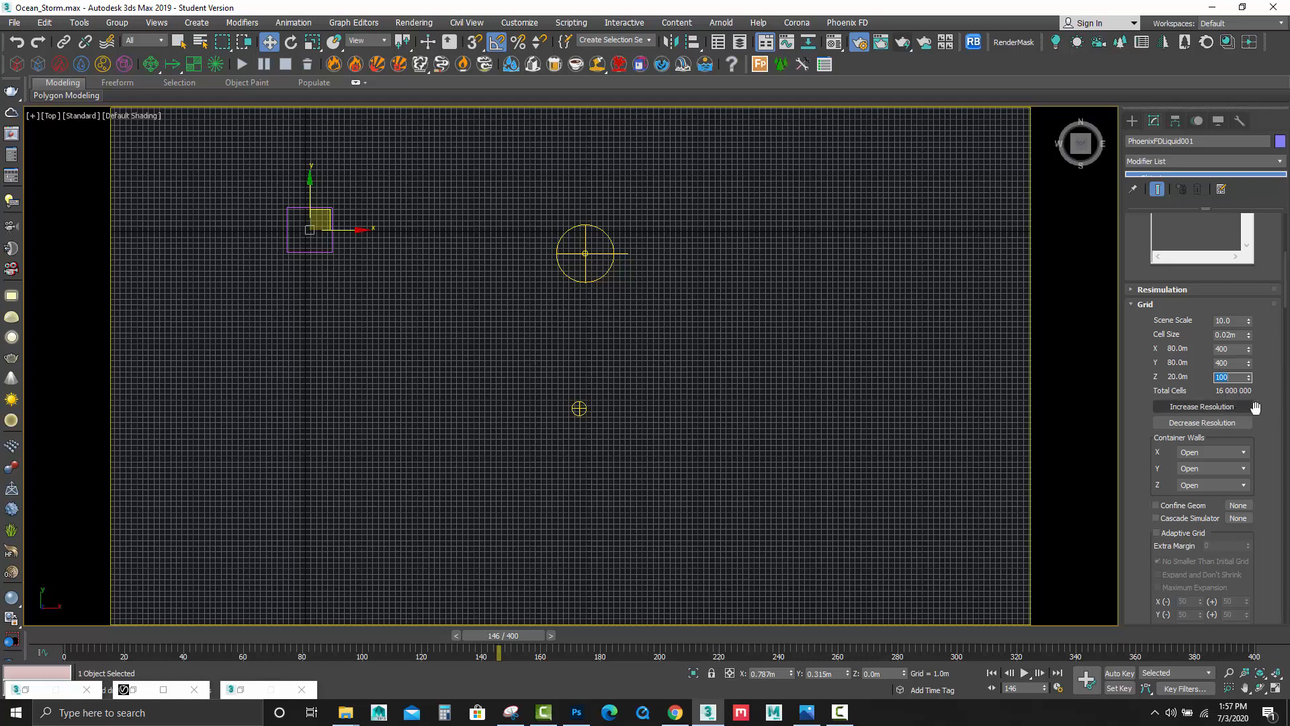
Move the liquid simulator onto the world origin in the top view, at about X -0.01 m, Y 0.00 m.
scroll(306, 224, "up", 6)
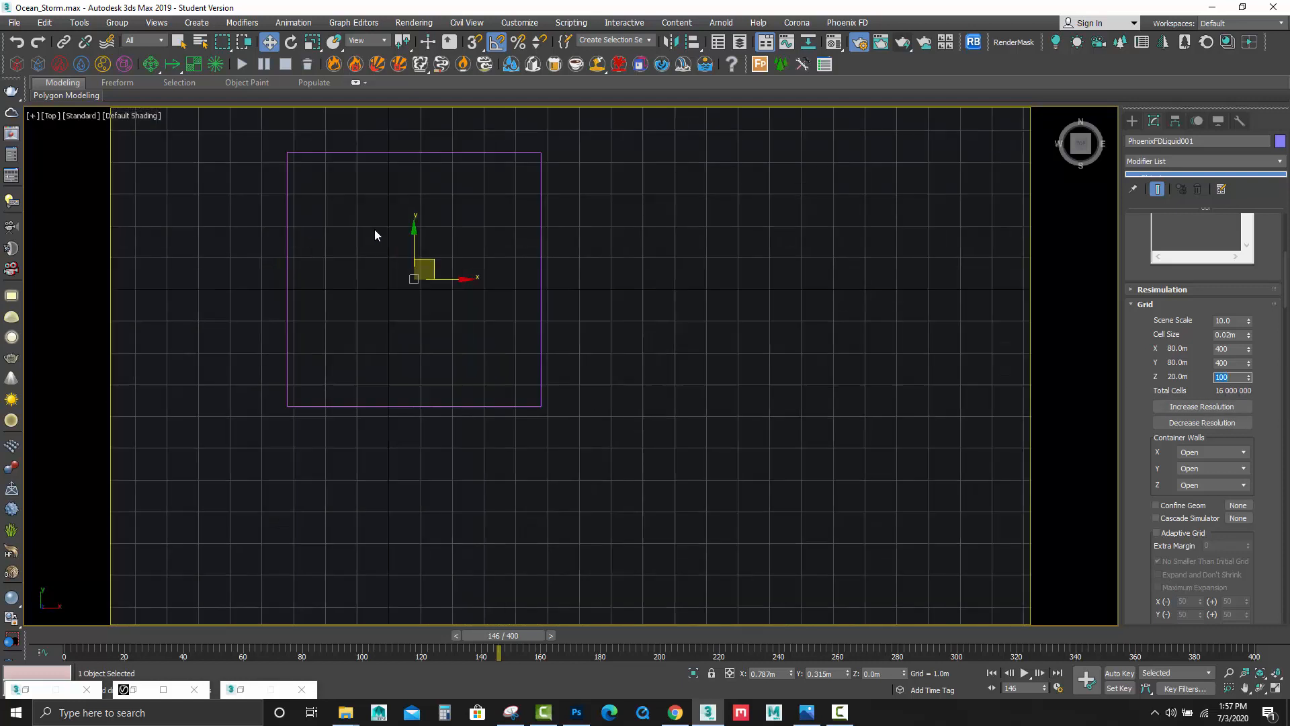
left_click_drag(433, 263, 409, 276)
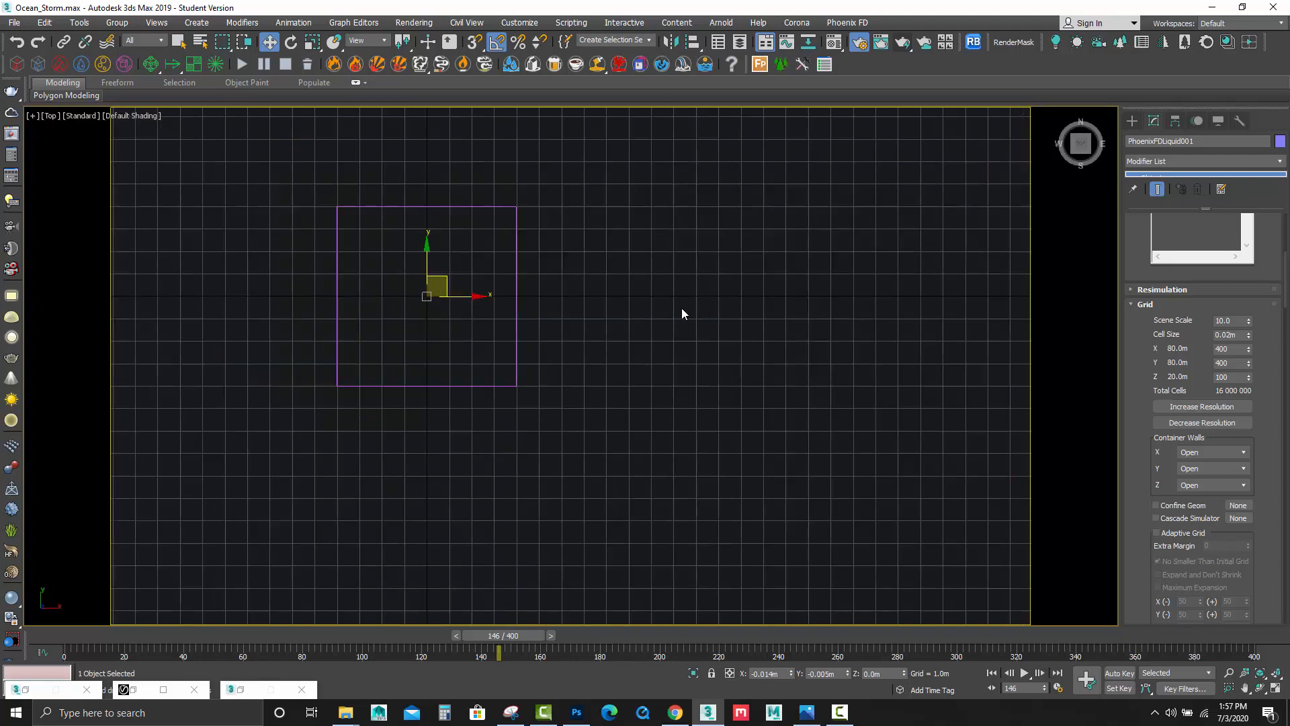
scroll(681, 309, "down", 3)
scroll(681, 308, "up", 2)
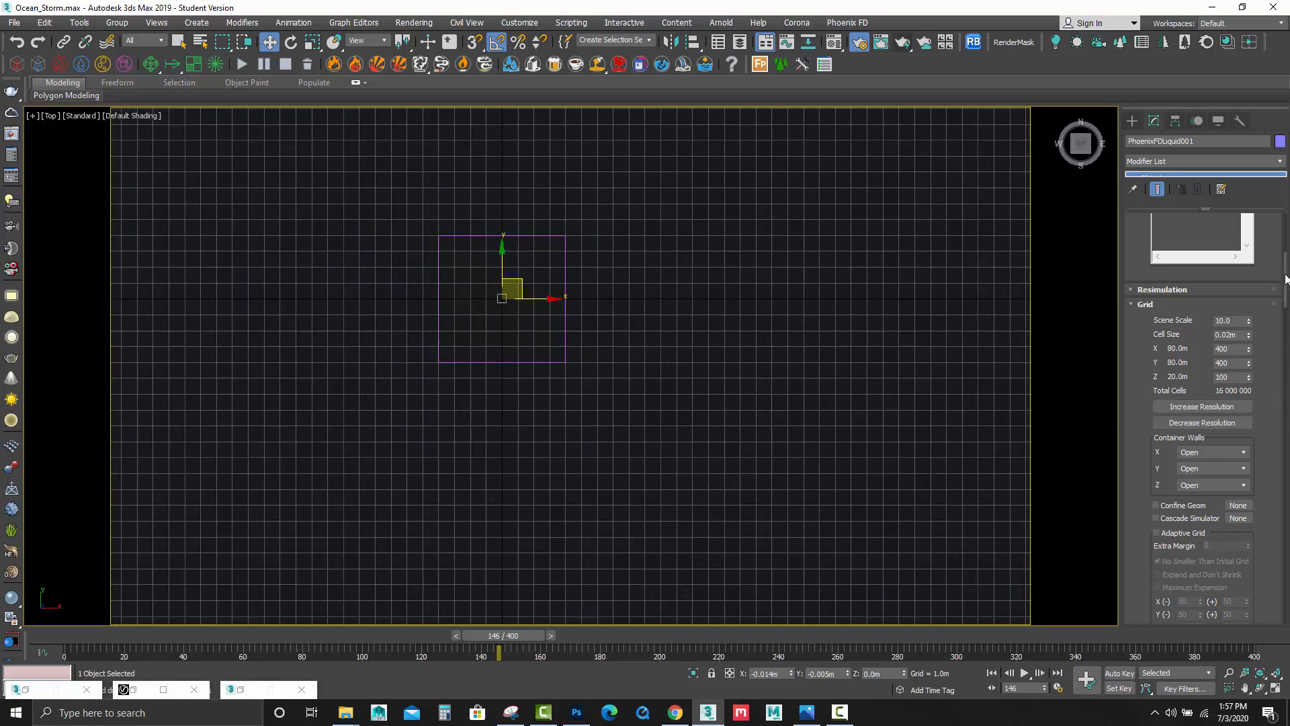
Enable Initial Fill Up in the simulator's dynamics at 30 percent and view the container at an angle.
scroll(1227, 380, "down", 4)
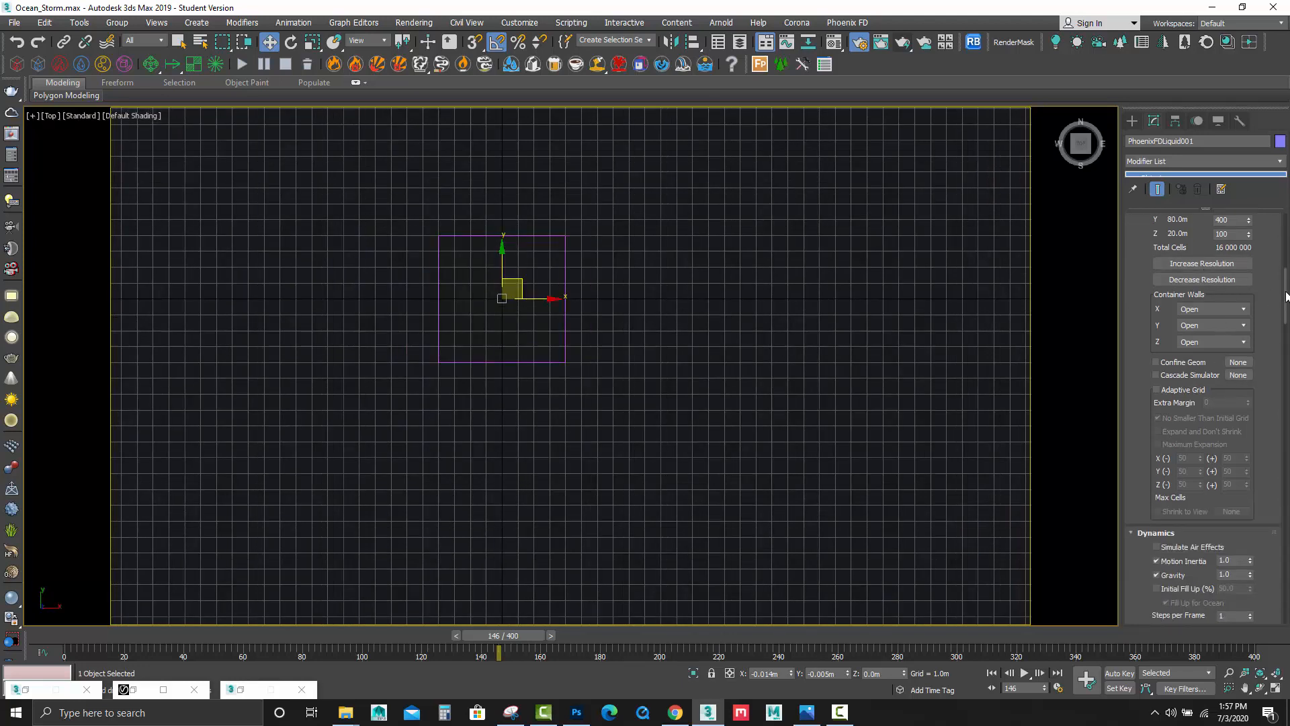
left_click_drag(1287, 291, 1287, 326)
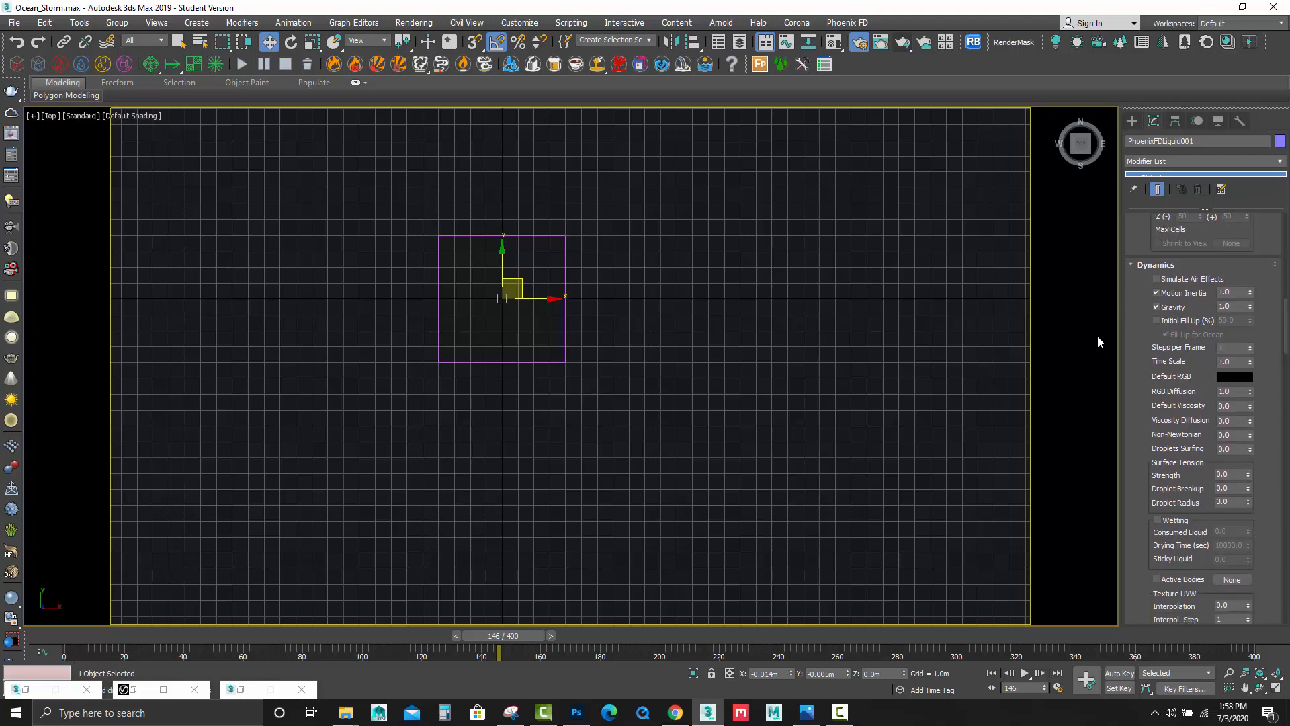
left_click(1170, 322)
double_click(1234, 320)
type("30")
key("Return")
middle_click_drag(619, 343, 574, 332, "alt")
scroll(552, 340, "up", 8)
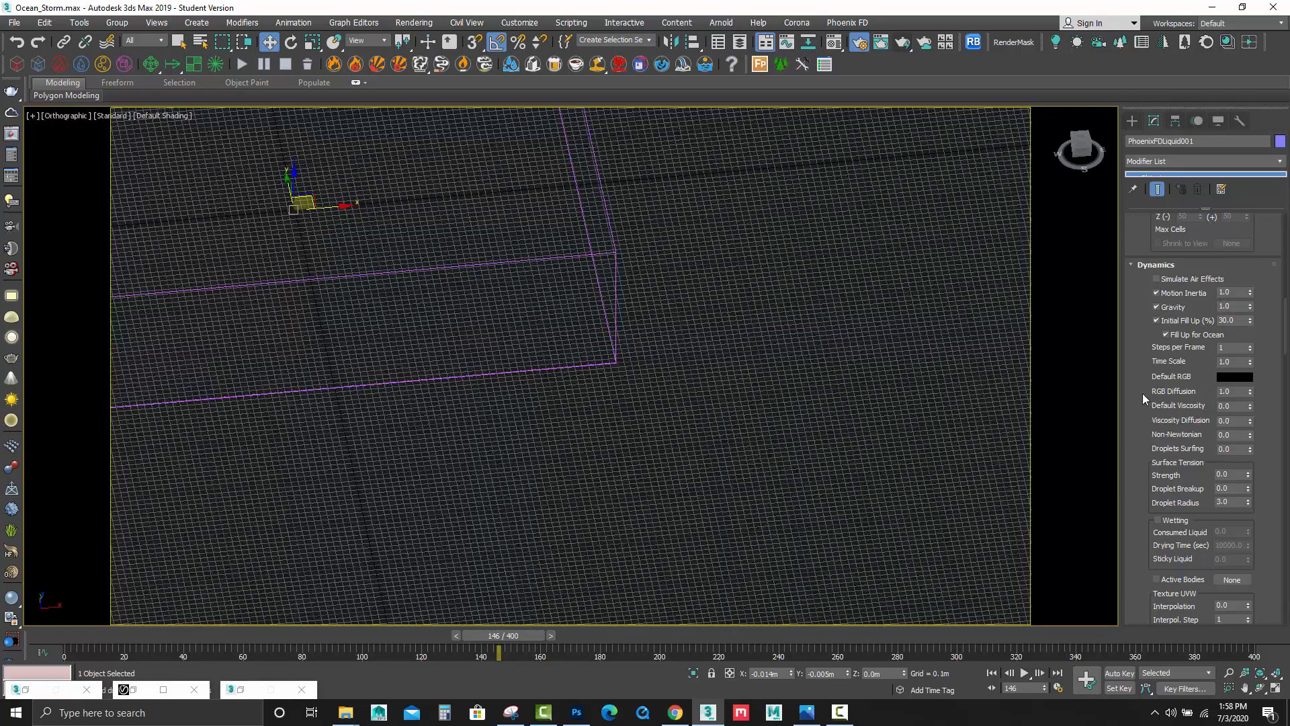
middle_click_drag(609, 305, 648, 269, "alt")
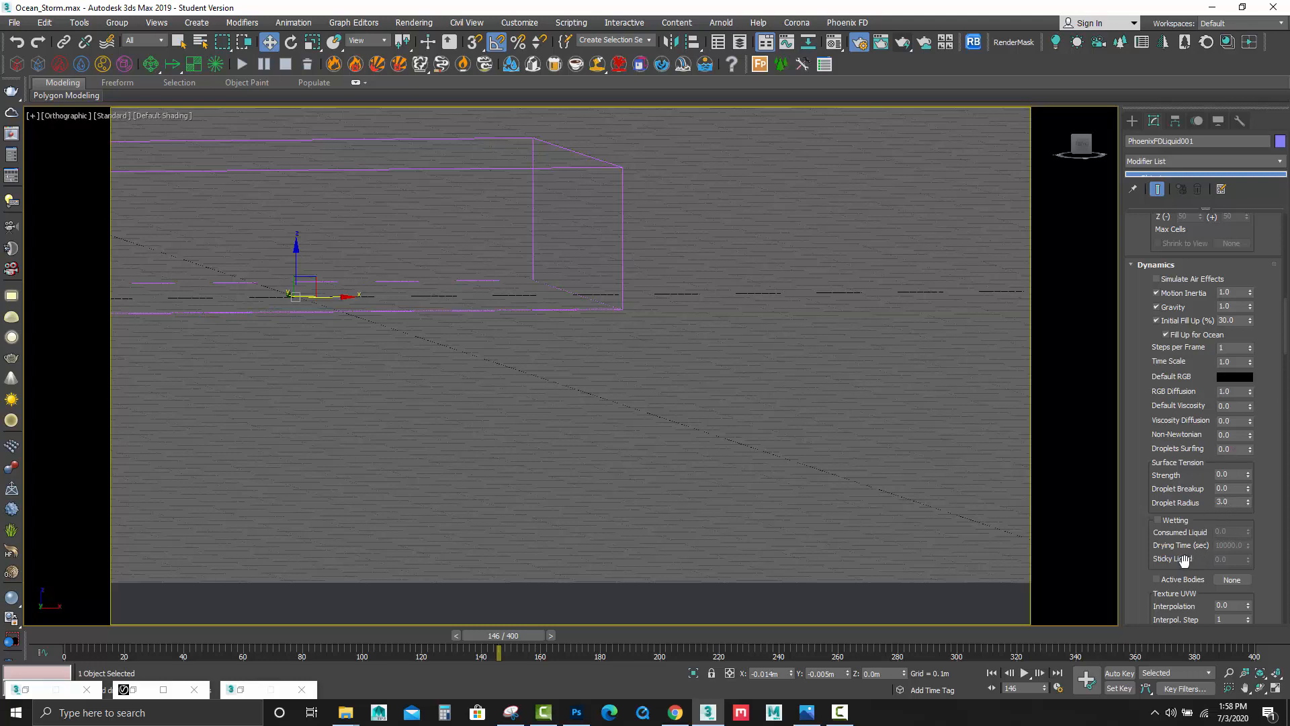
Enable foam for the liquid simulator and accept creating a particle shader for it.
left_click_drag(1185, 560, 1185, 478)
left_click_drag(1178, 523, 1178, 445)
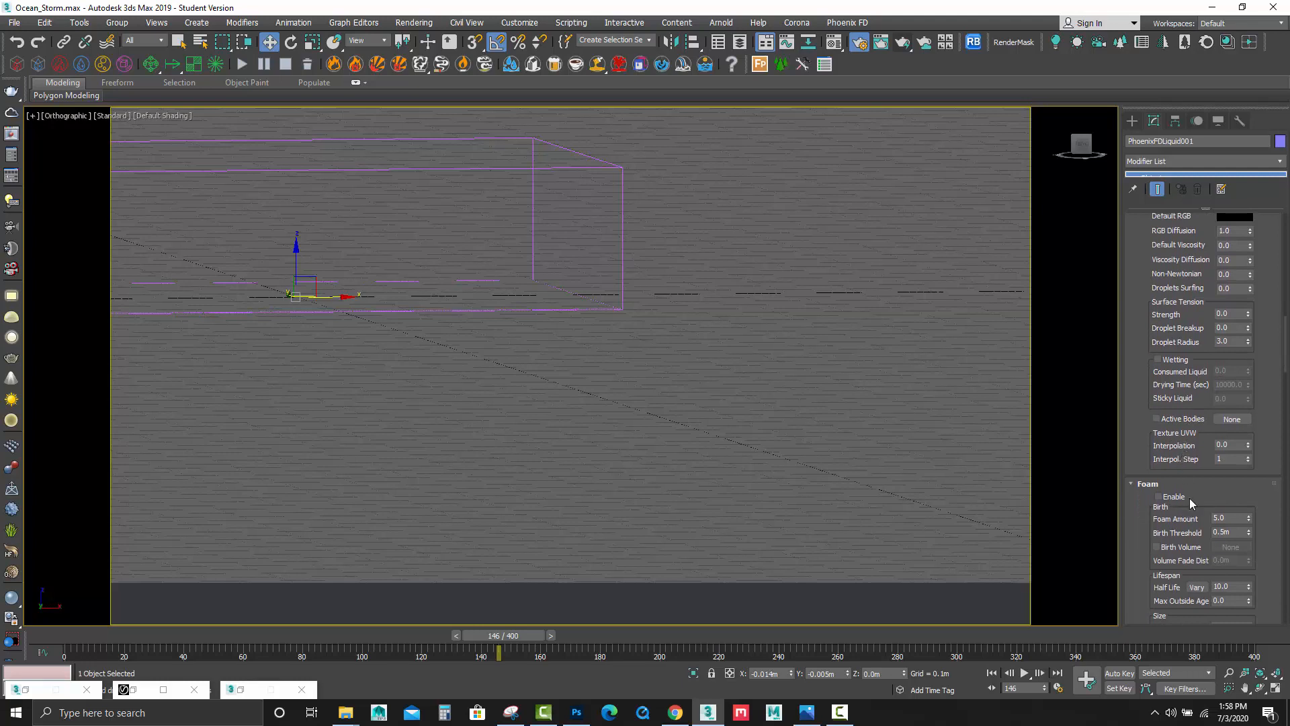
left_click_drag(1219, 492, 1227, 338)
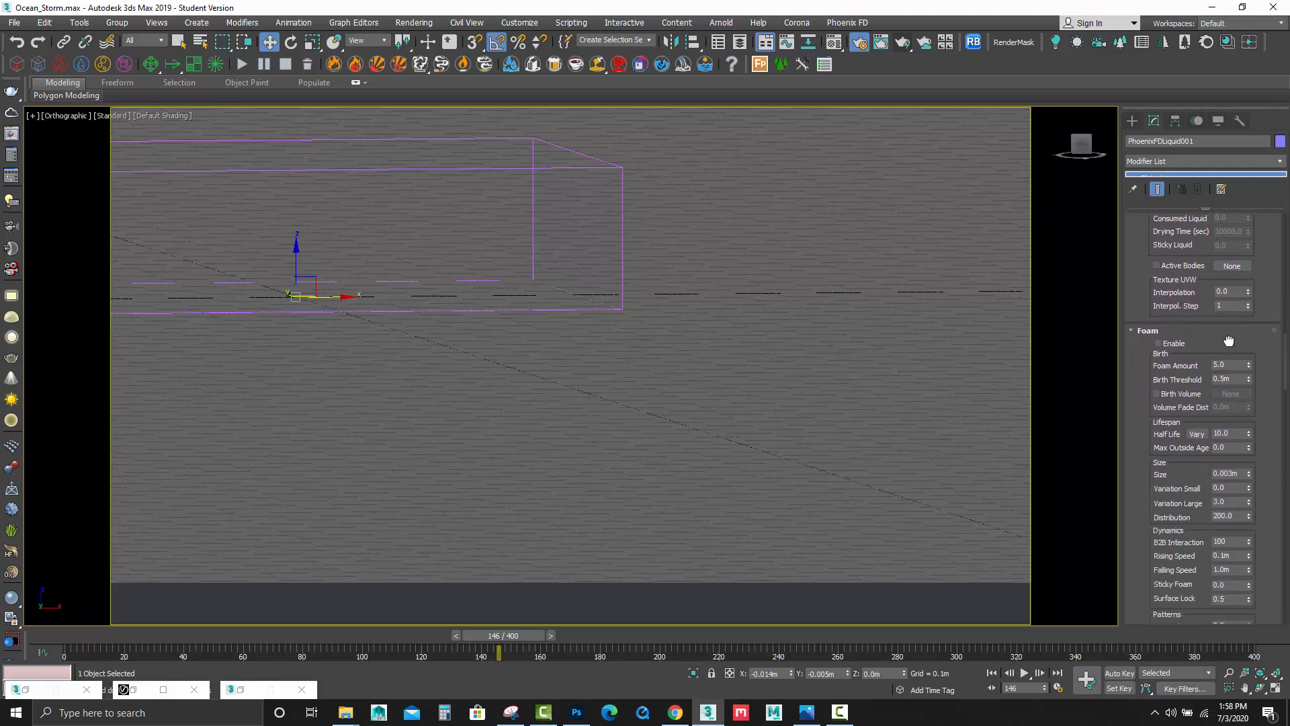
left_click(1159, 344)
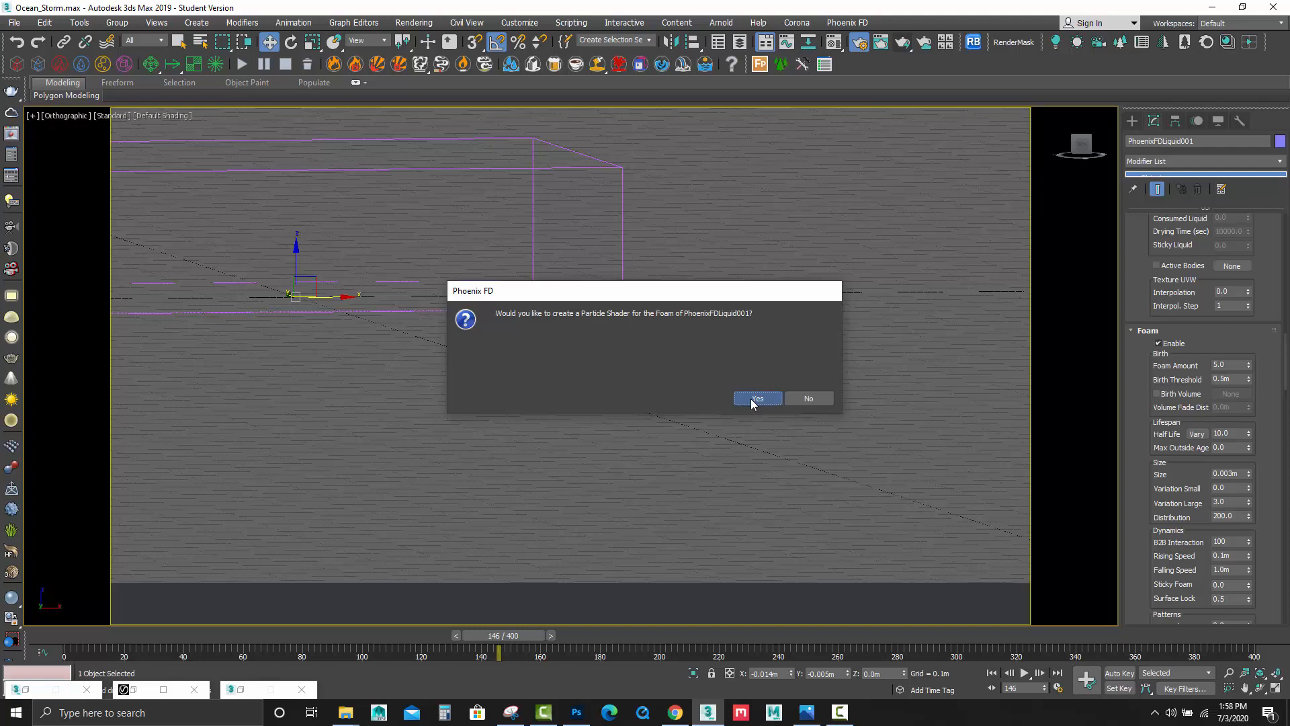
left_click(751, 398)
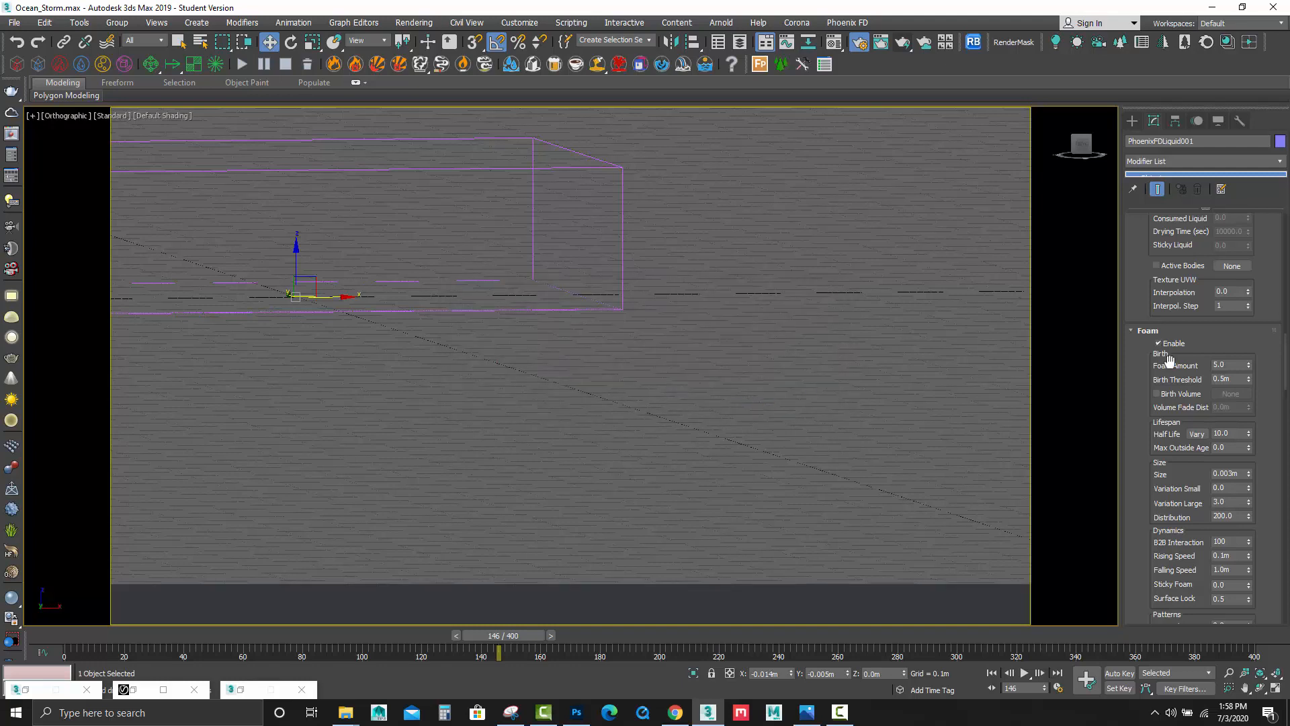
Set the foam's B2B Interaction to 3, its pattern strength to 3 and its pattern radius to 0.05 m.
scroll(1217, 343, "down", 2)
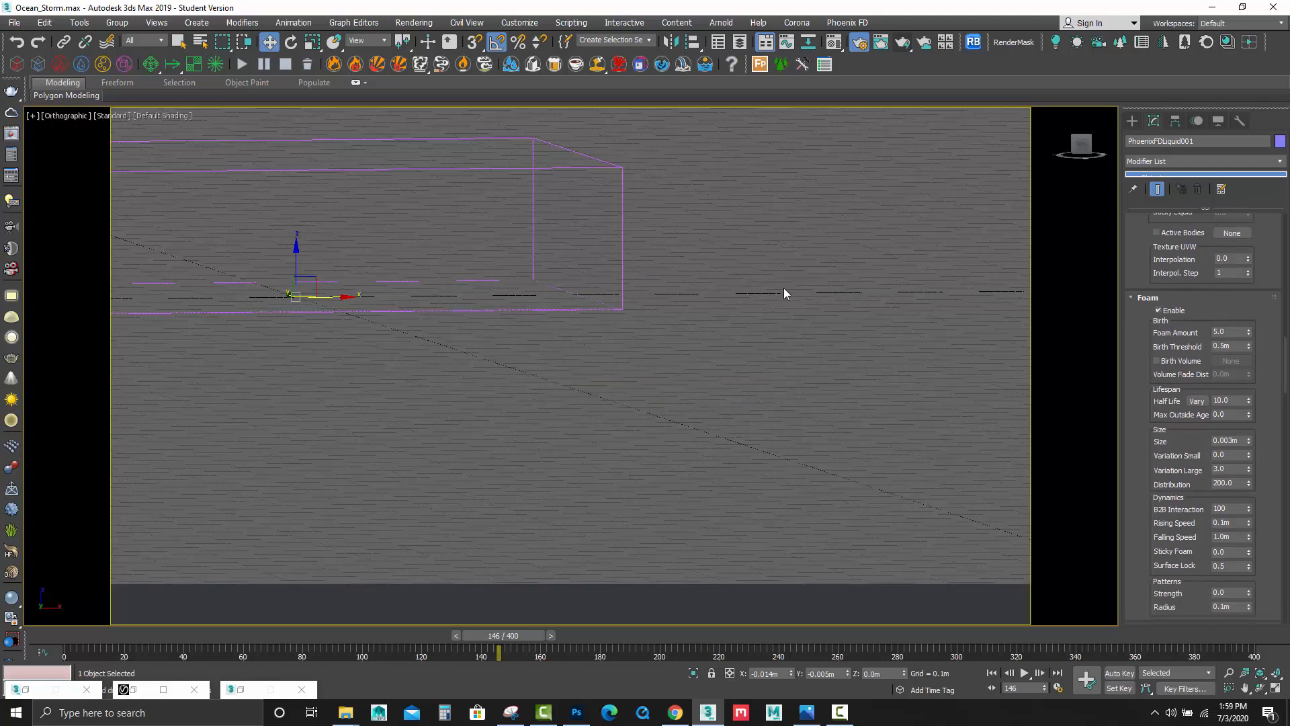
scroll(782, 289, "down", 4)
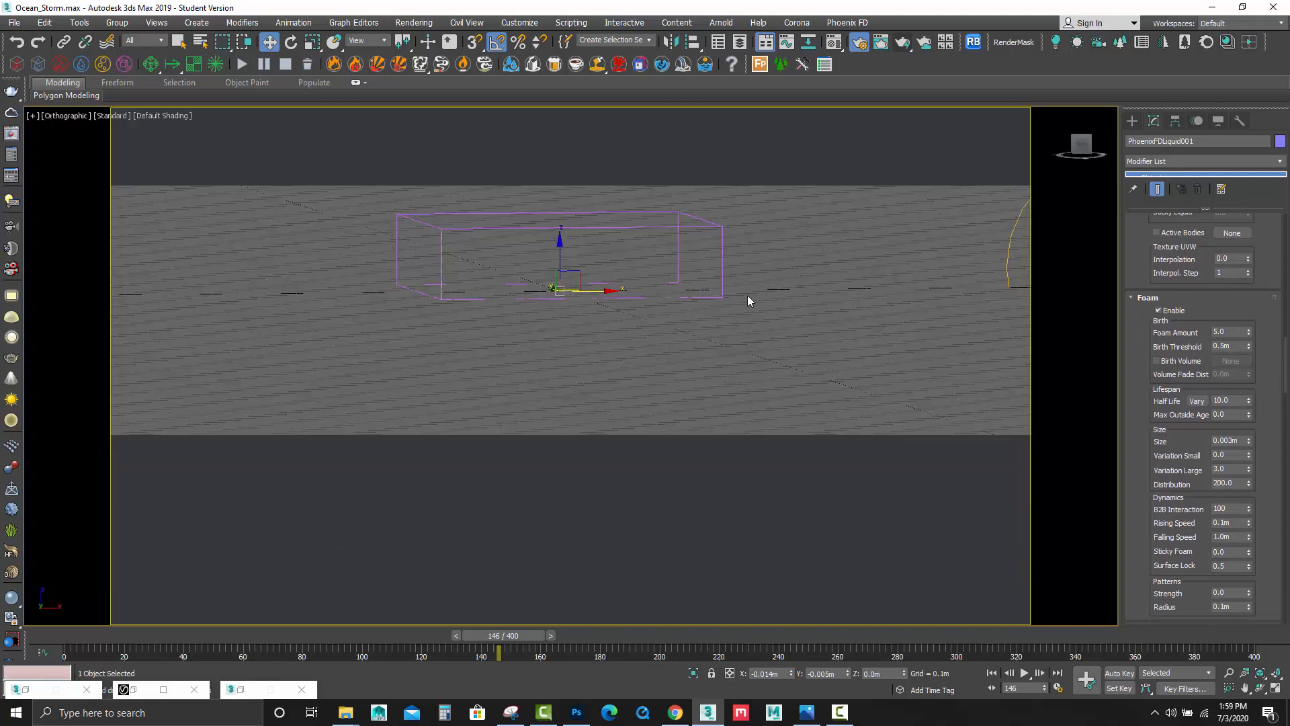
scroll(750, 300, "up", 3)
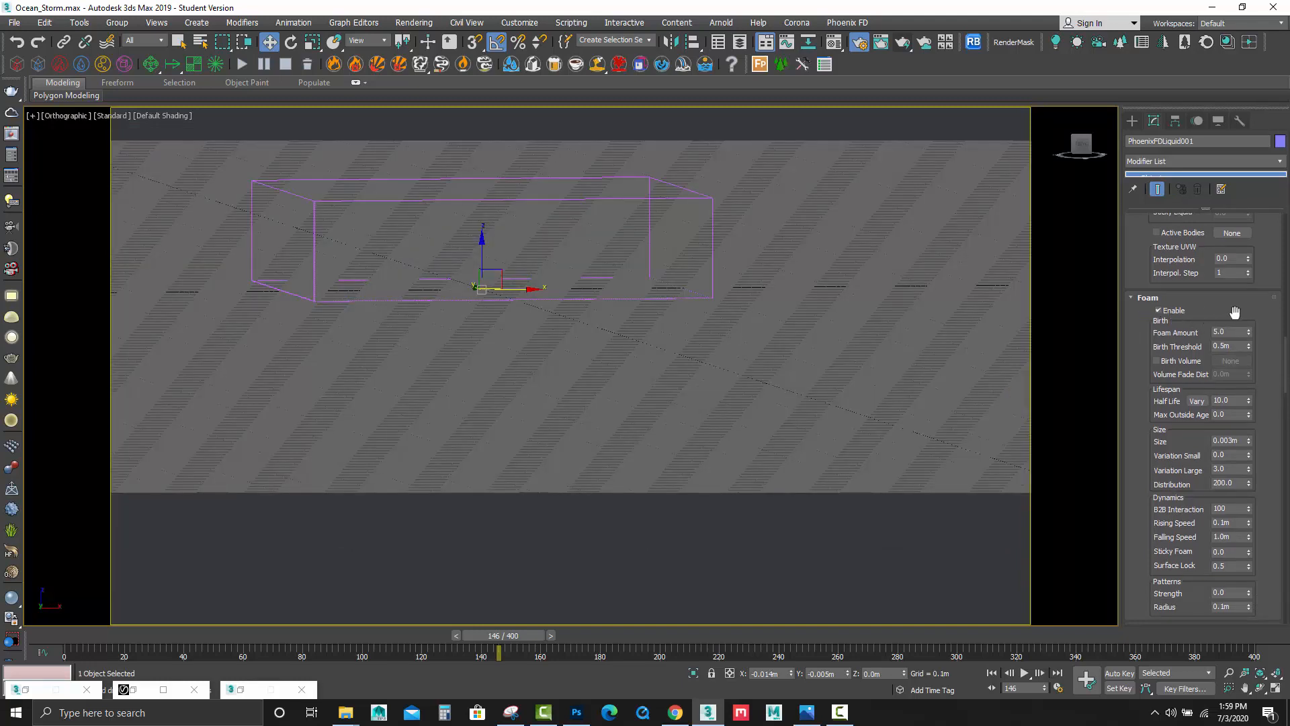
double_click(1228, 332)
left_click_drag(1283, 363, 1284, 378)
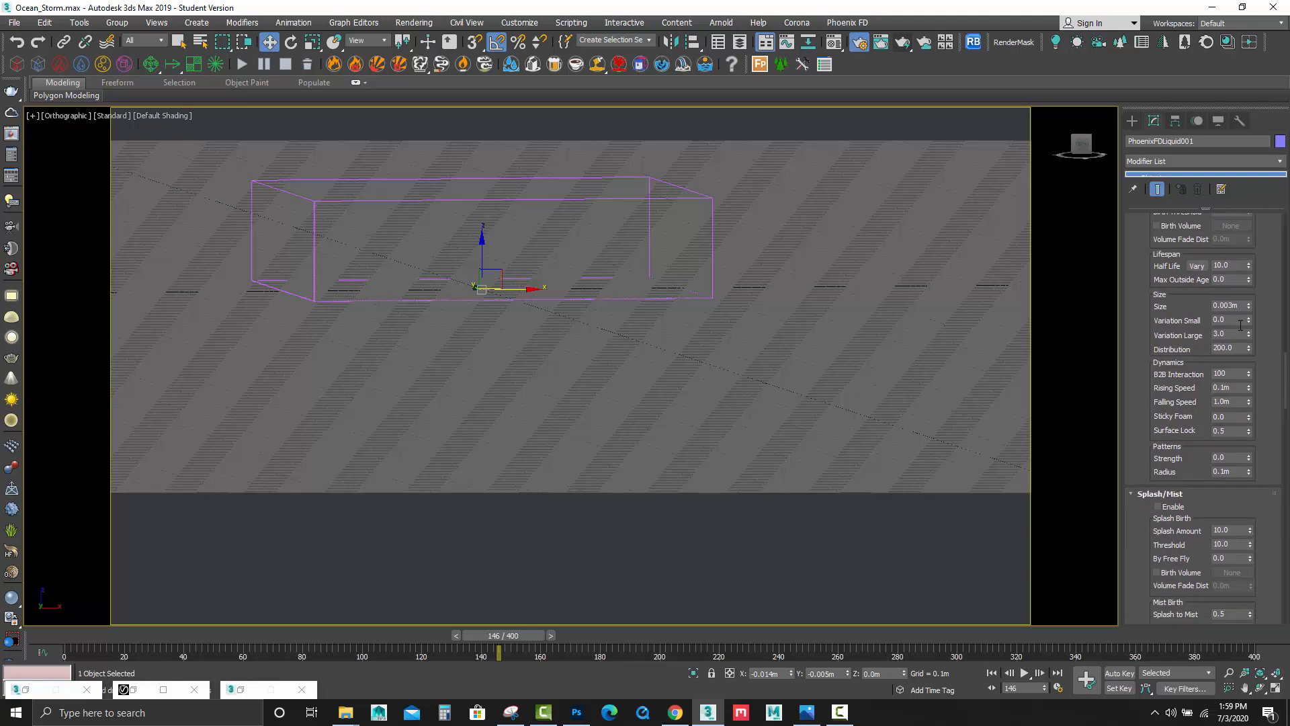
double_click(1232, 374)
type("3")
left_click(1225, 457)
left_click(1225, 472)
type("0.05")
Enable Splash/Mist for the simulator and accept creating a particle shader for the splashes.
scroll(1181, 458, "down", 1)
left_click(1157, 486)
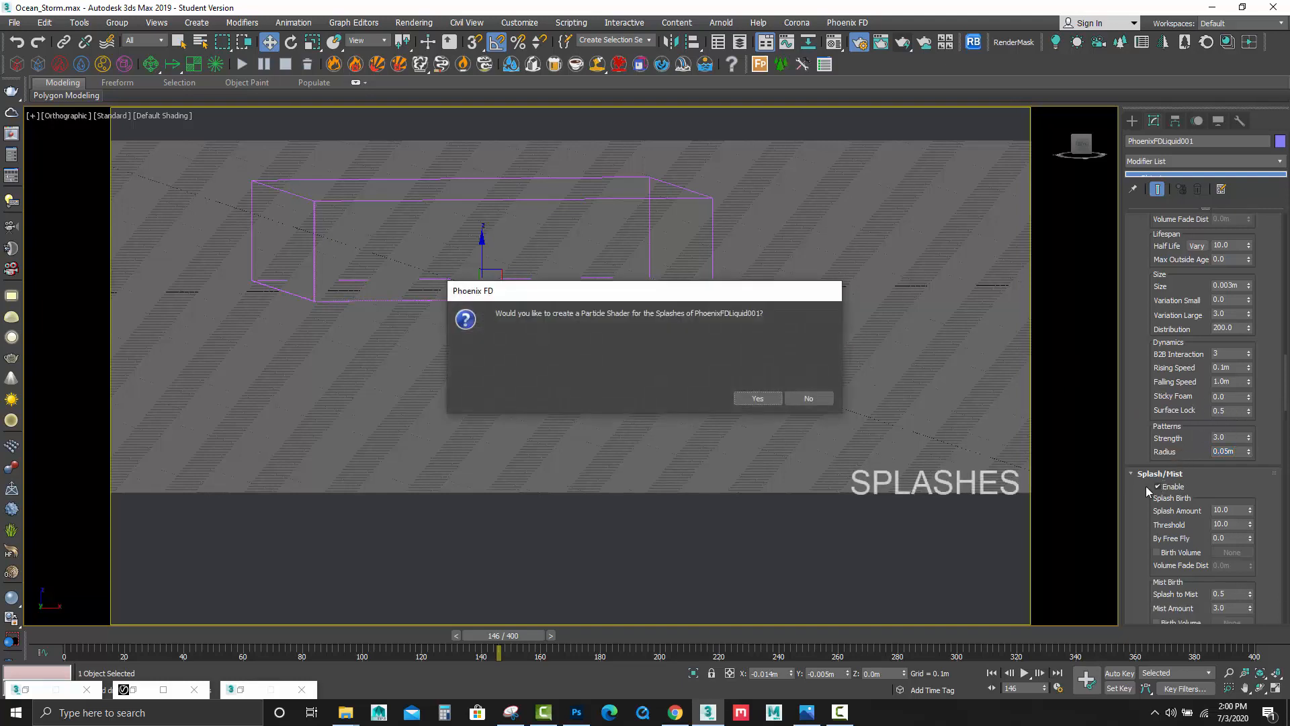
left_click(759, 397)
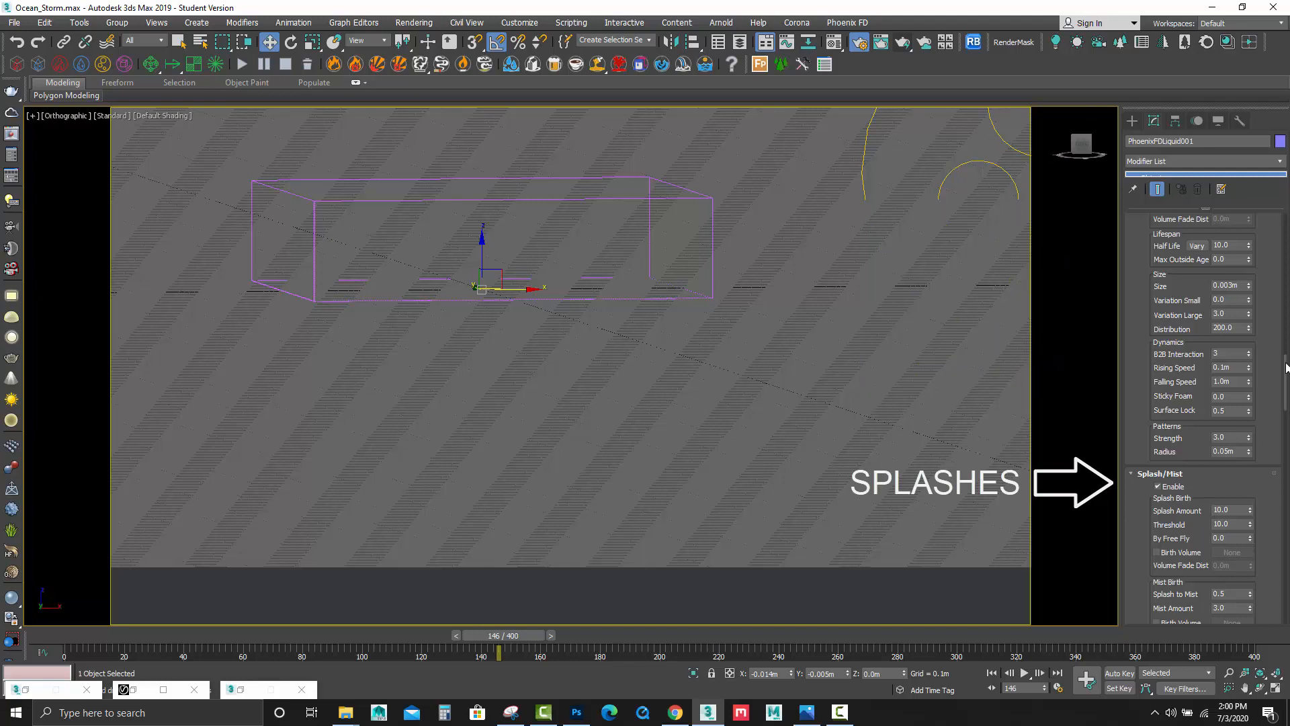
Set Splash to Mist to 0 and edit the Foam on Hit foam amount.
left_click_drag(1287, 366, 1287, 402)
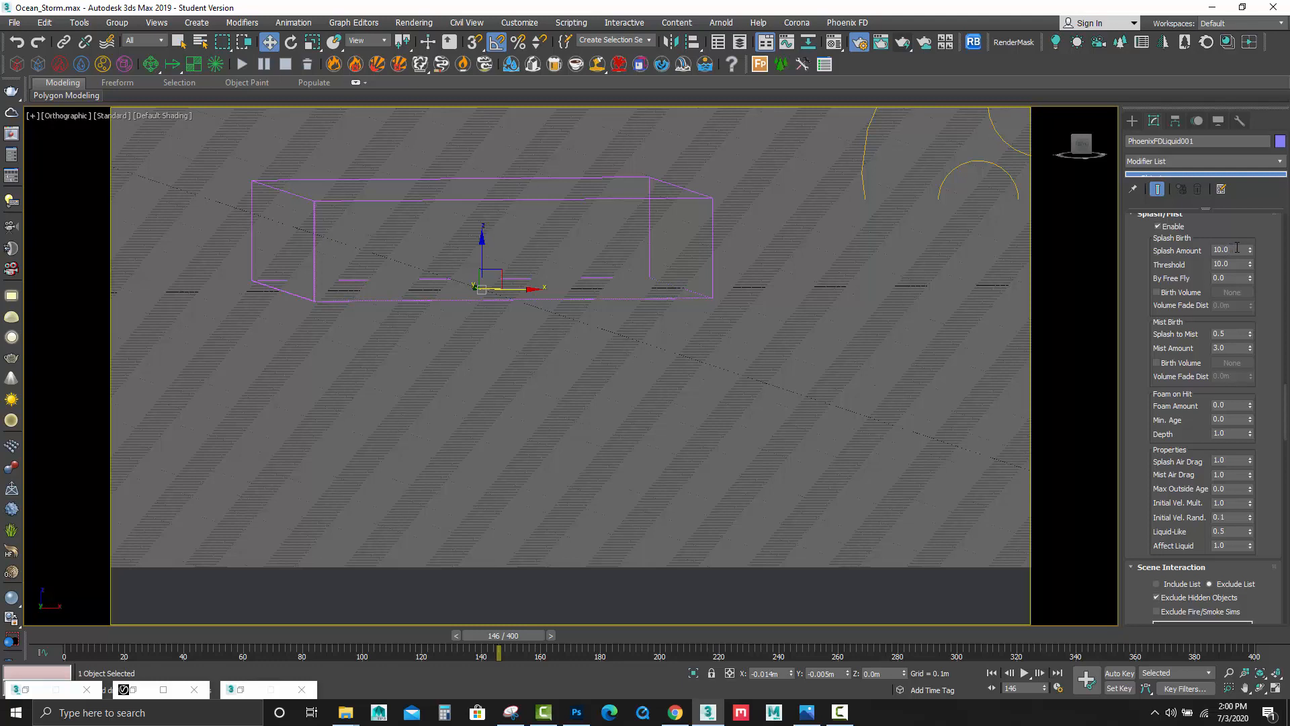
double_click(1229, 333)
type("0")
key("Return")
left_click_drag(1286, 403, 1282, 409)
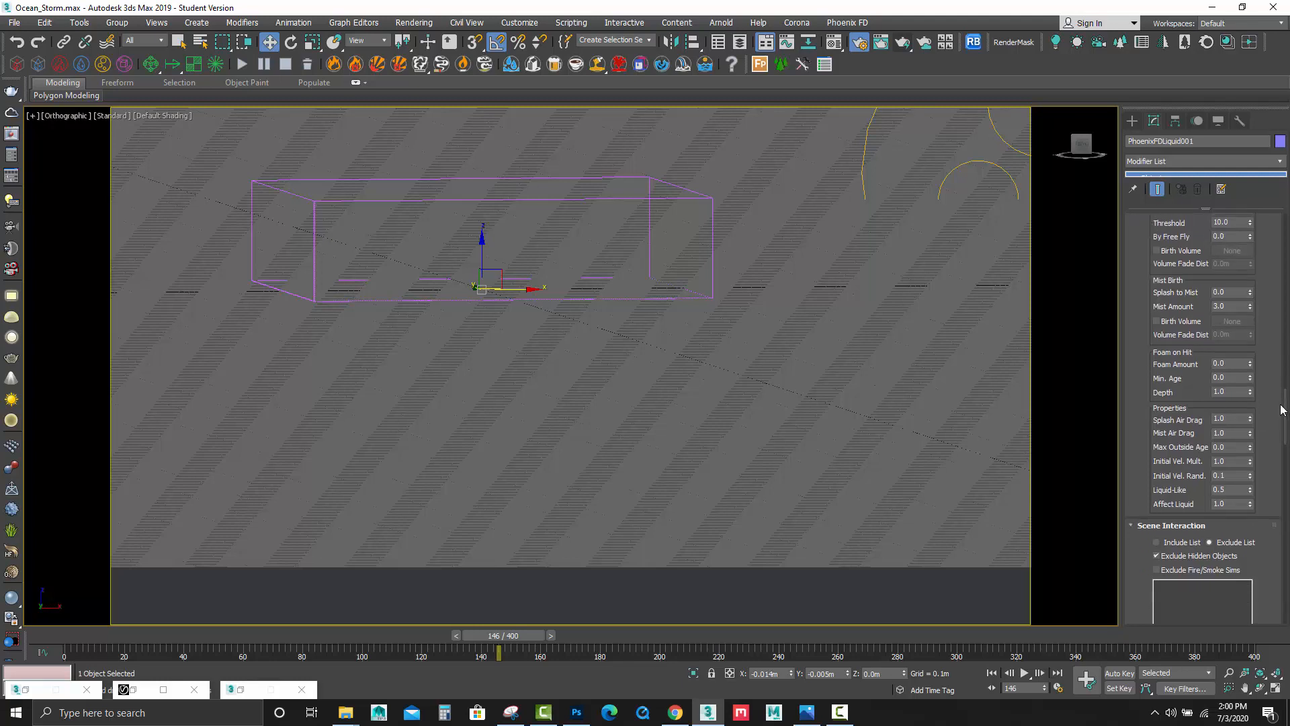
double_click(1230, 363)
key("Return")
Set the simulator preview's Detail Reduction to 1 and turn off Auto Reduction.
left_click_drag(1285, 413, 1281, 462)
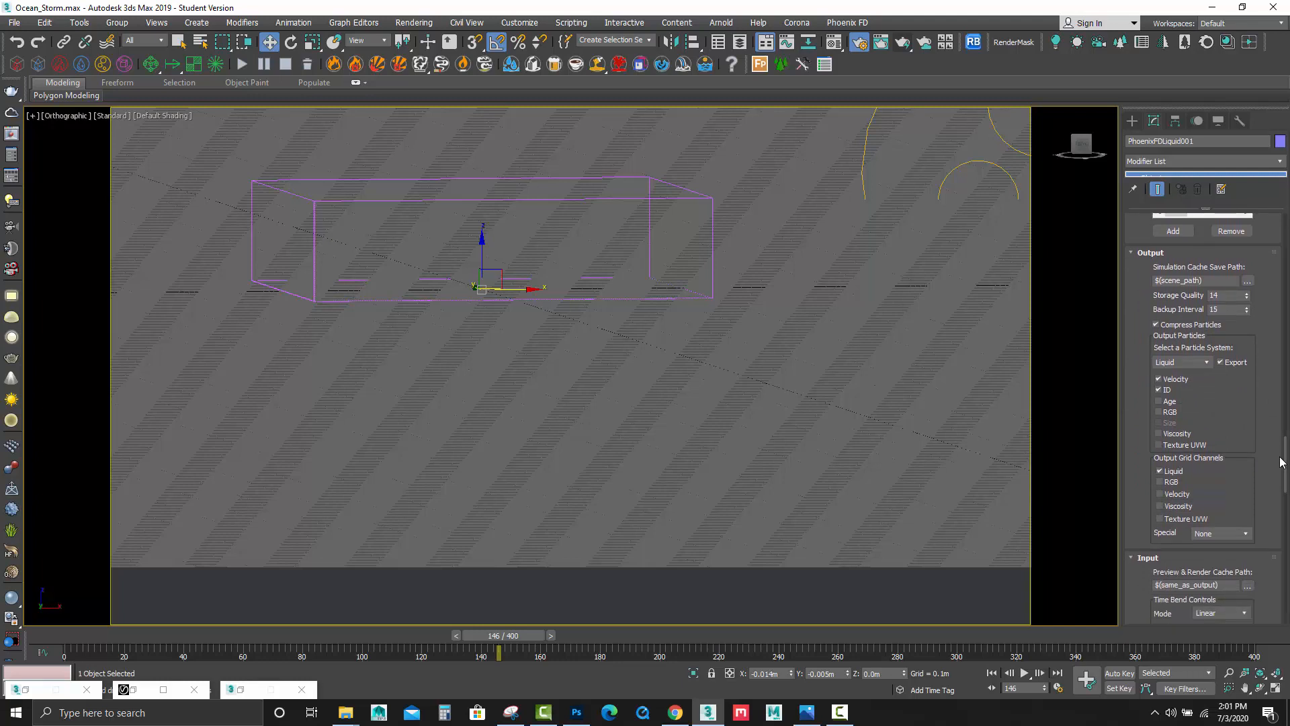
left_click_drag(1281, 463, 1271, 527)
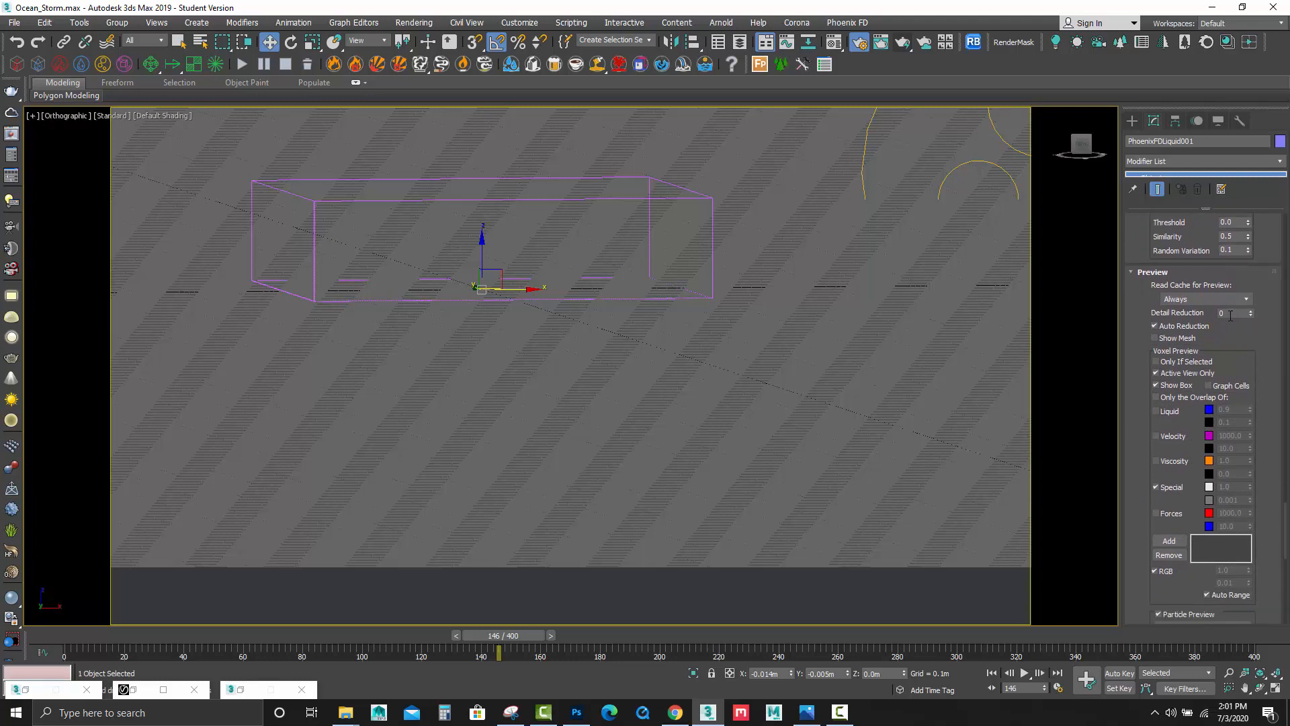
left_click(1234, 313)
left_click(1181, 327)
left_click(1193, 329)
scroll(1236, 351, "down", 1)
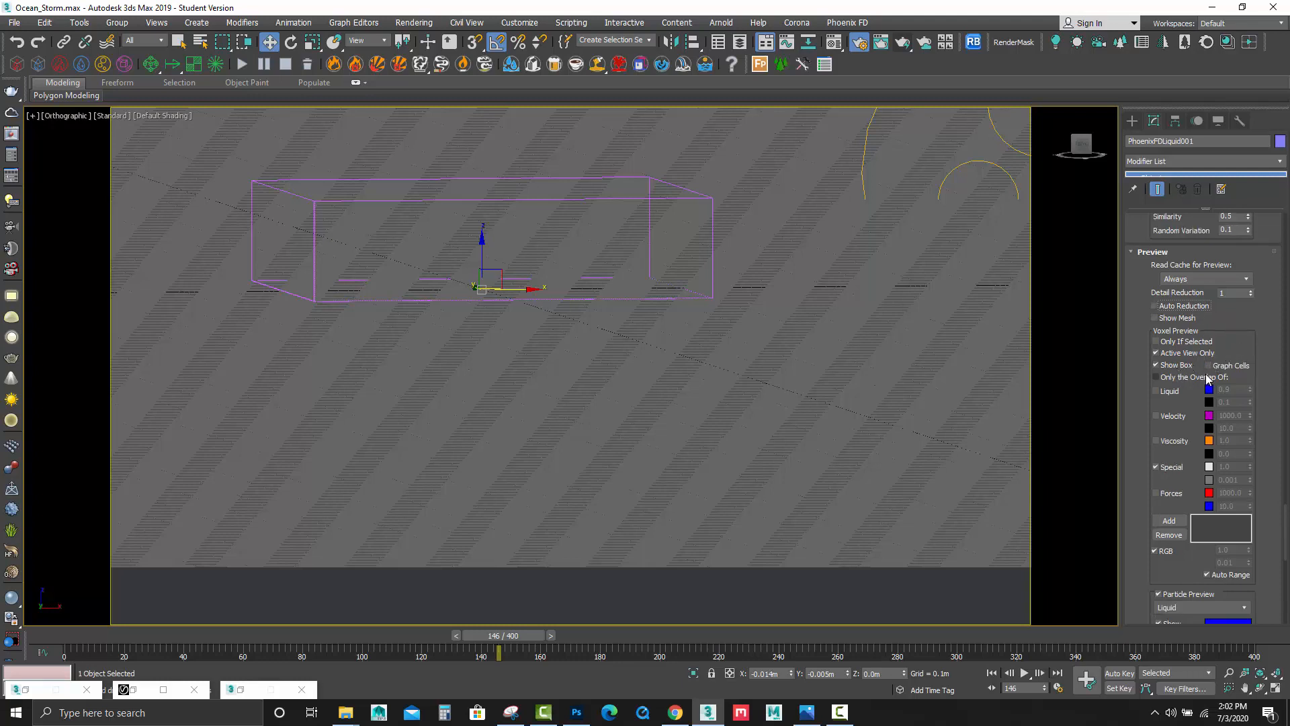
Turn off the Special and RGB channels in the simulator's voxel preview.
scroll(1210, 380, "down", 1)
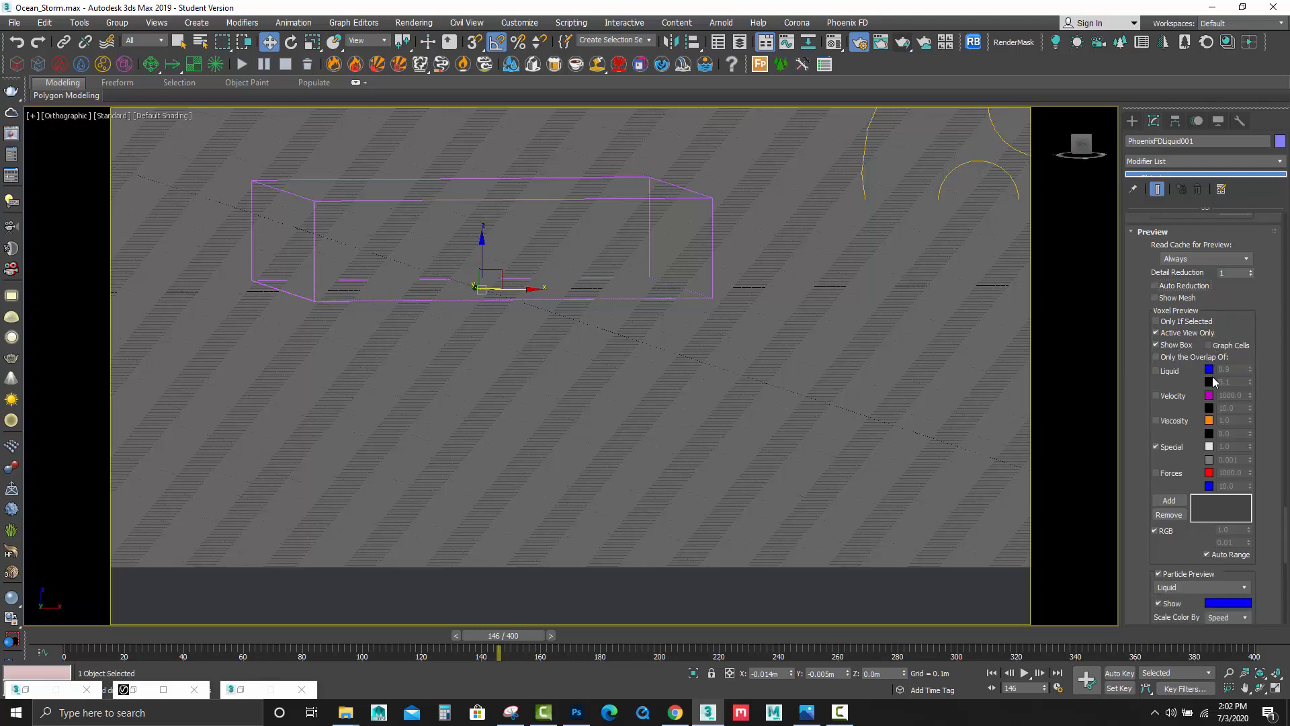
left_click(1156, 446)
scroll(1245, 441, "down", 3)
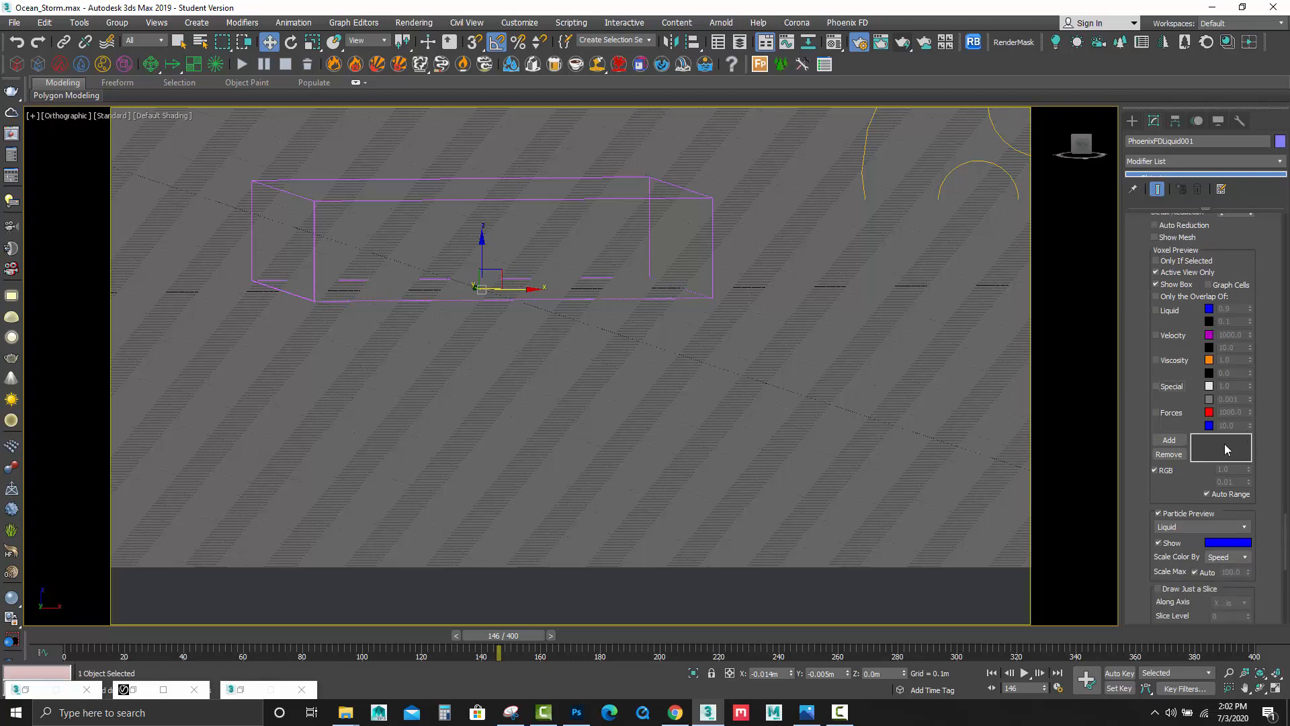
left_click(1167, 470)
scroll(1235, 474, "down", 1)
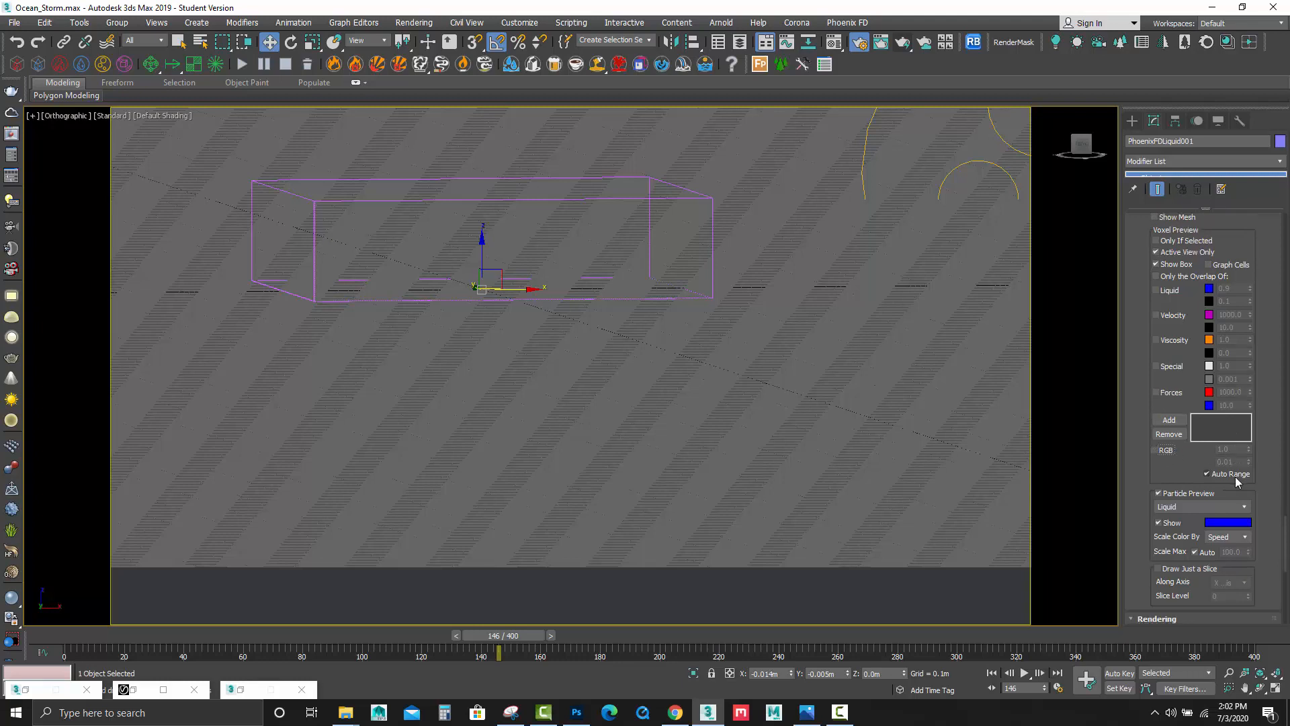
Enable Cutter Geom and set the rendering mode to Ocean Mesh, accepting the static default geometry.
scroll(1223, 486, "down", 1)
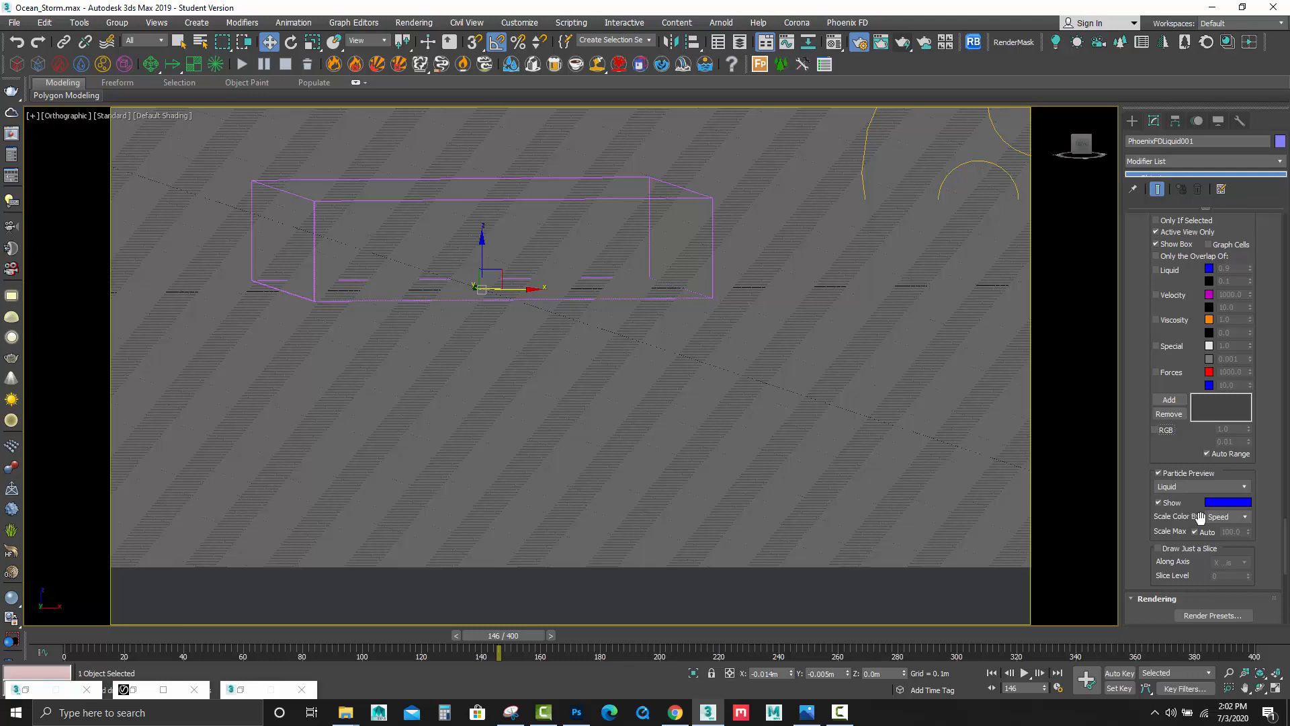
scroll(1259, 575, "down", 3)
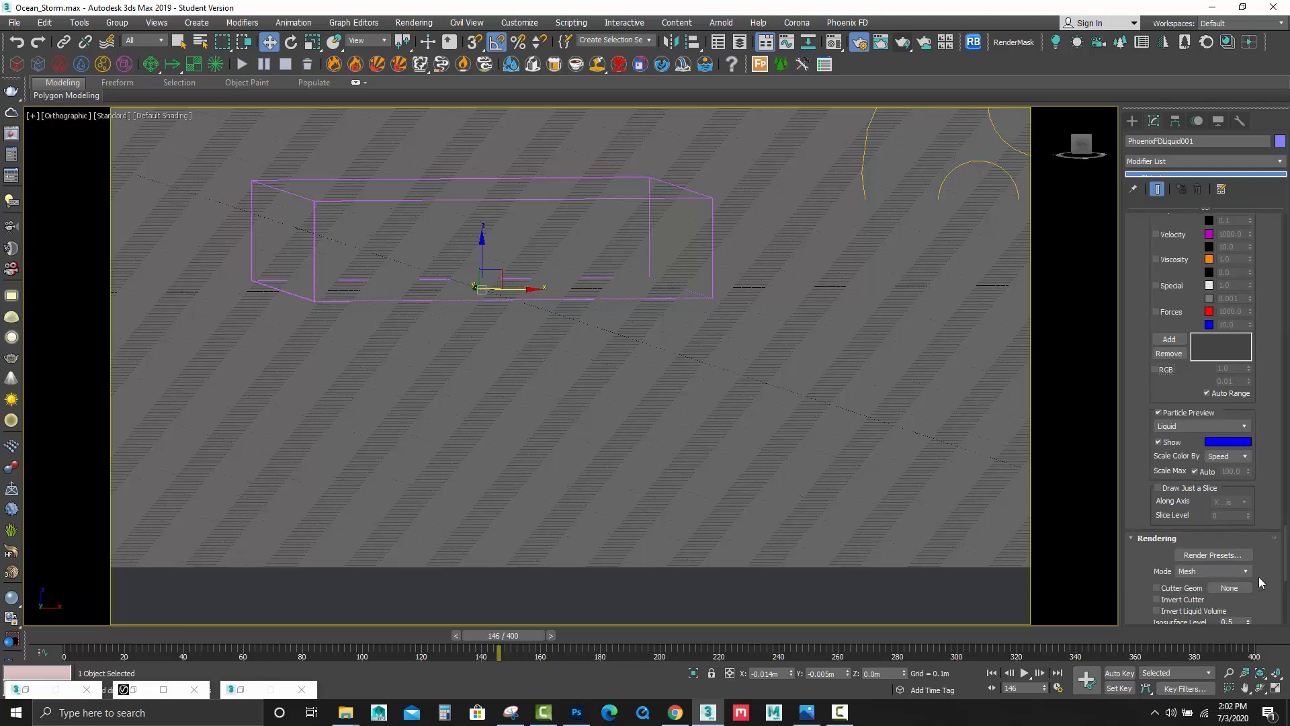
scroll(1259, 576, "down", 10)
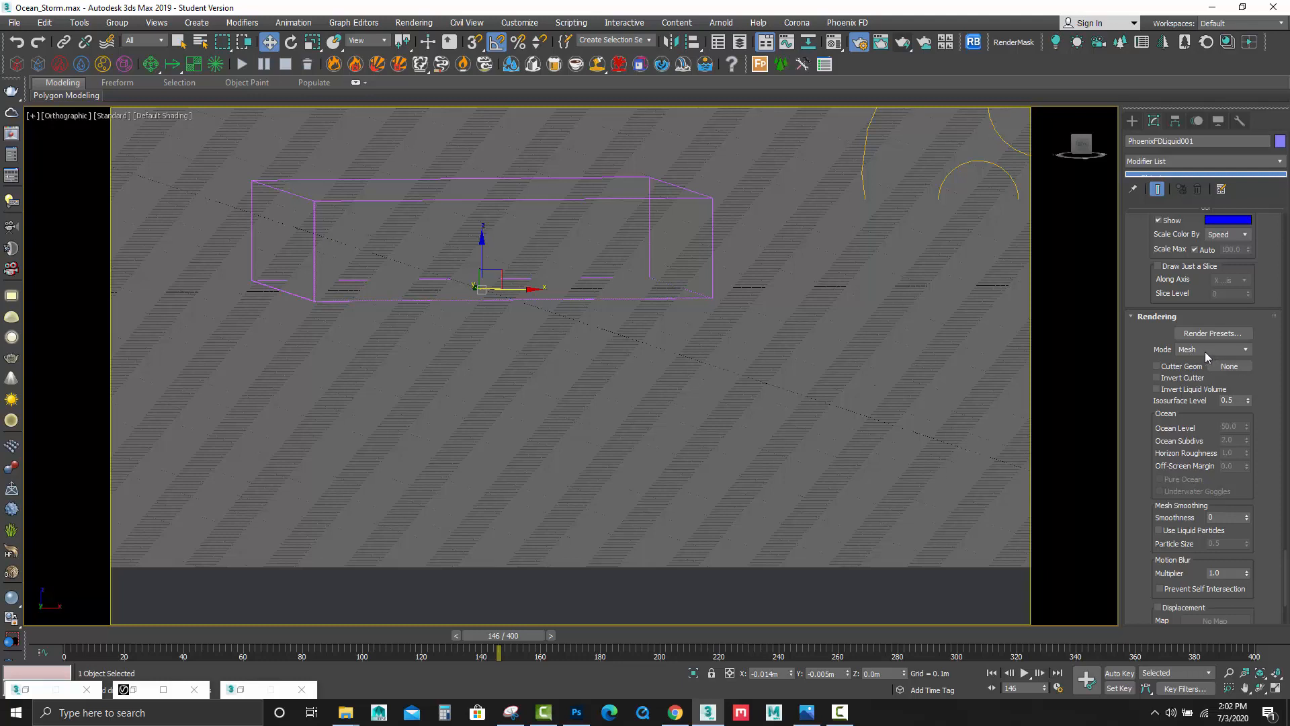
left_click(1170, 369)
left_click(1210, 351)
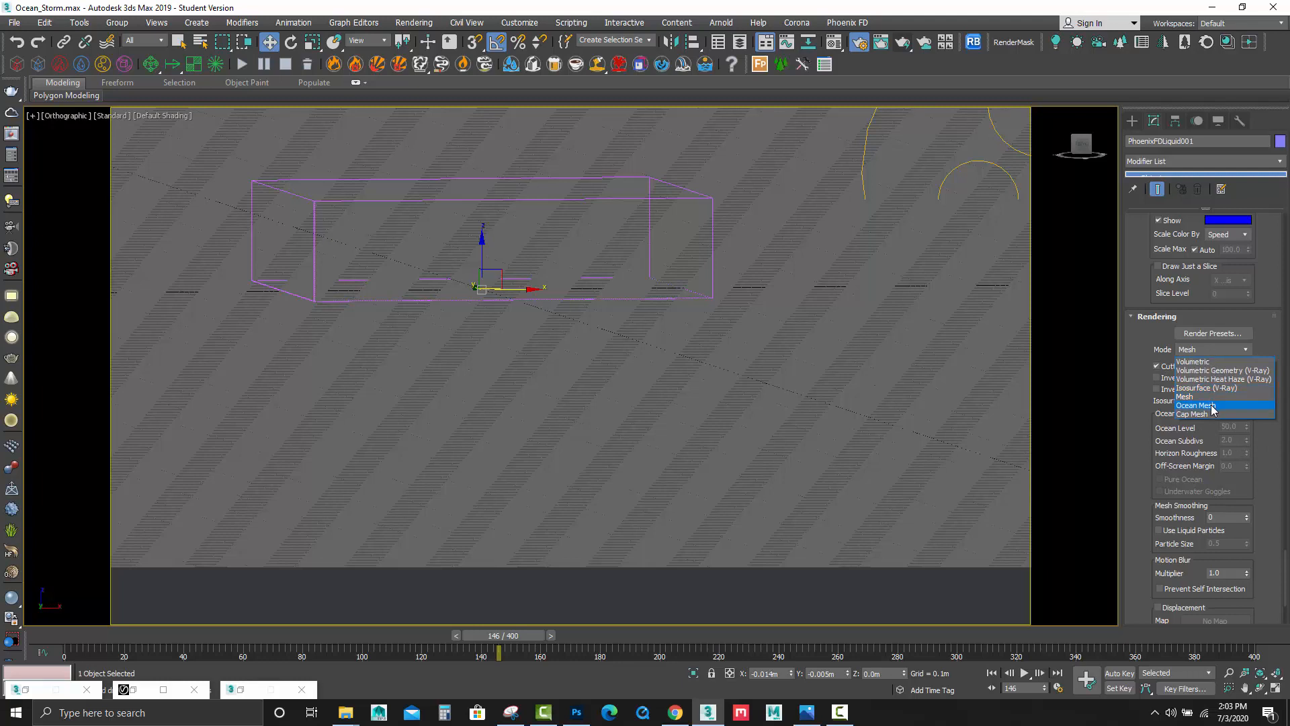
left_click(1203, 405)
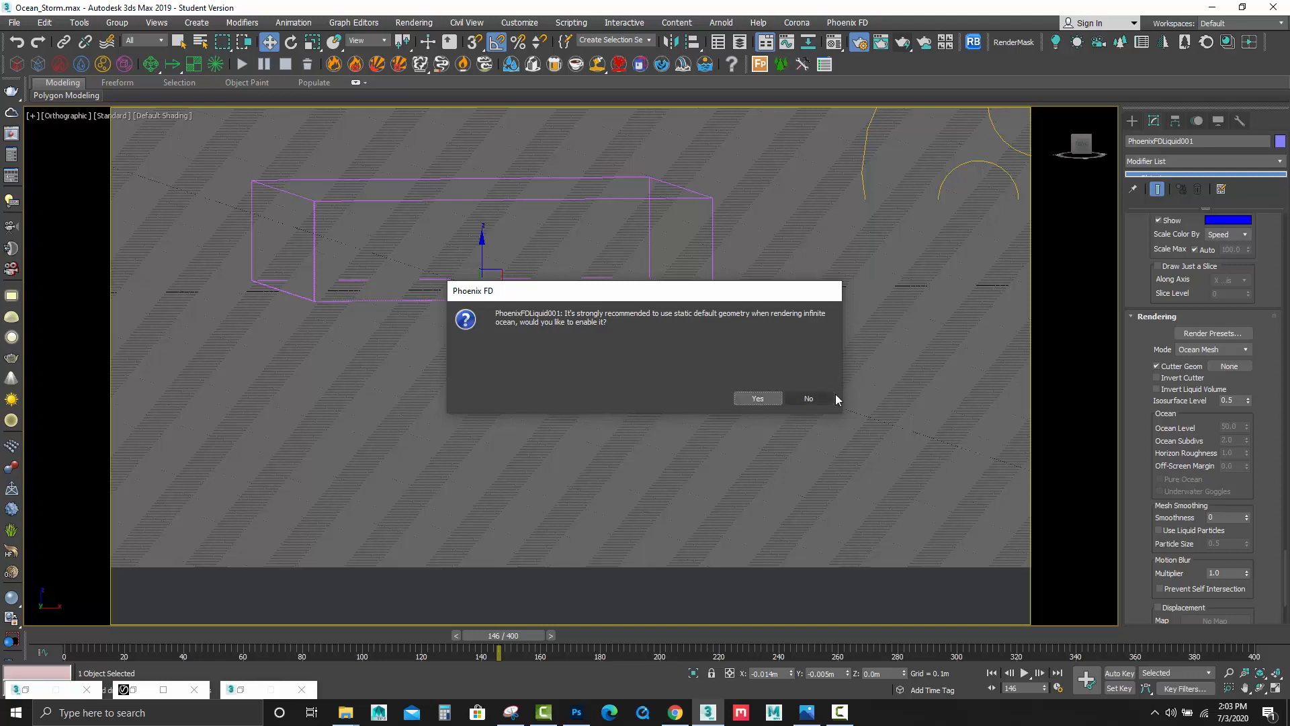
left_click(758, 399)
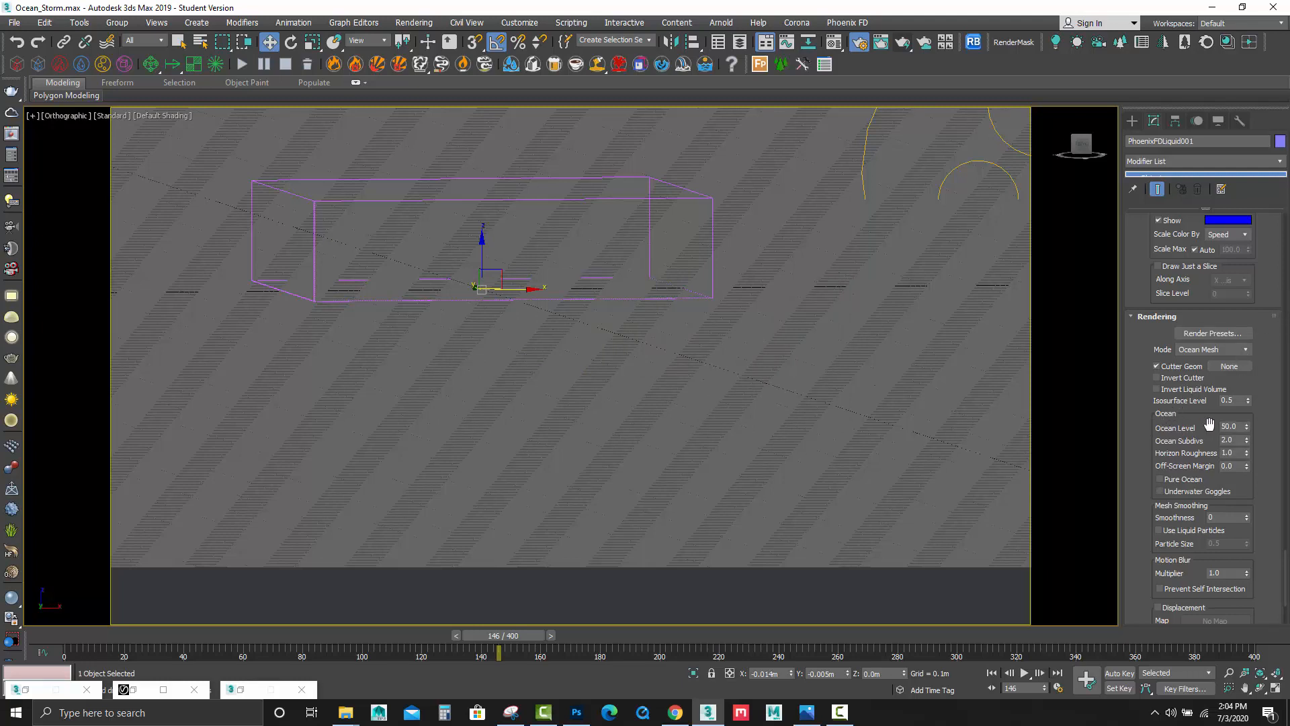
Set the ocean level to 30, and enable Pure Ocean and Prevent Self Intersection.
double_click(1233, 426)
type("30")
key("Return")
left_click(1180, 480)
left_click(1187, 590)
Enable displacement in the liquid simulator's rendering settings.
scroll(1284, 597, "down", 3)
scroll(1284, 597, "down", 2)
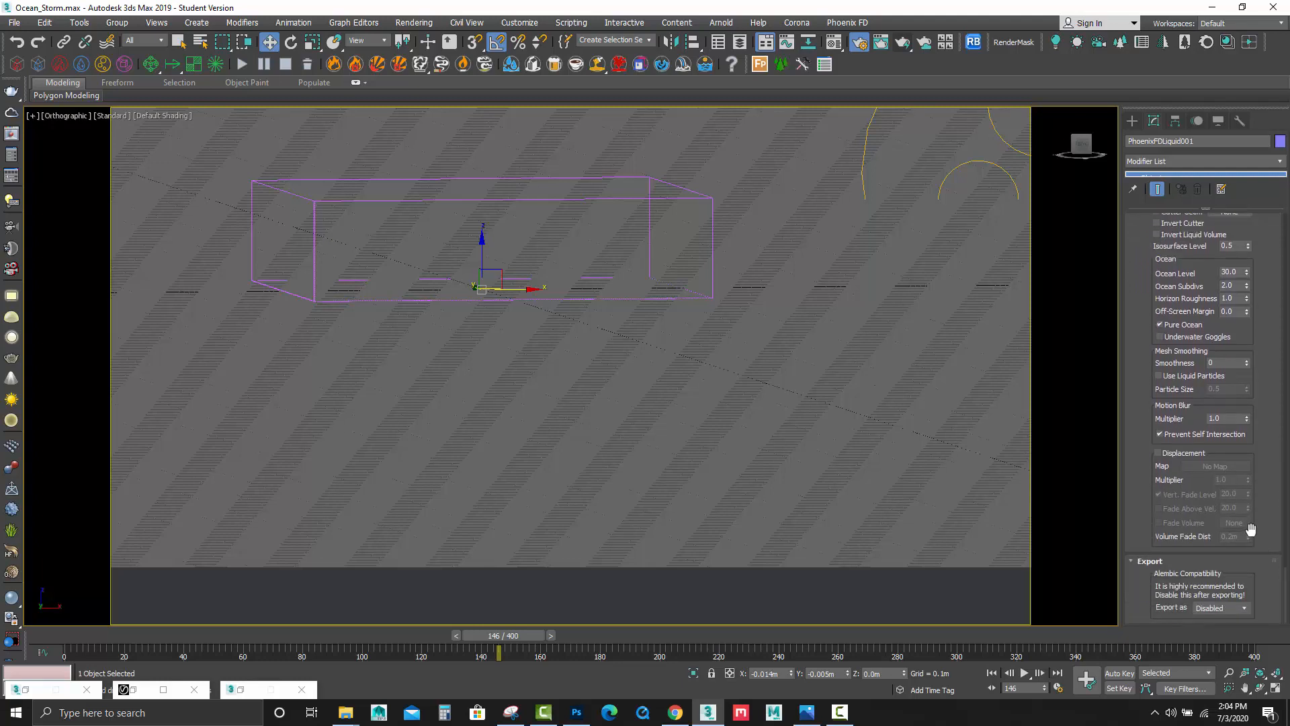
left_click(1177, 455)
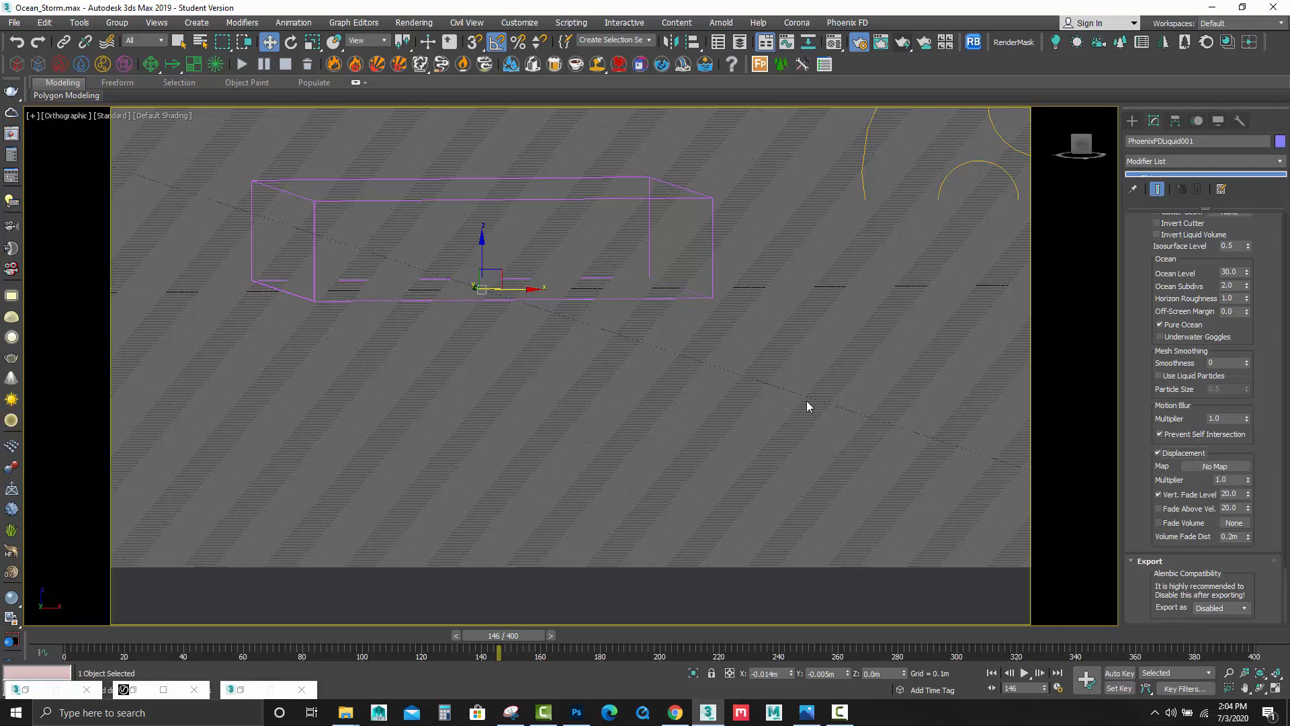
Select the splashes particle shader and set its rendering mode to Points.
scroll(670, 312, "down", 3)
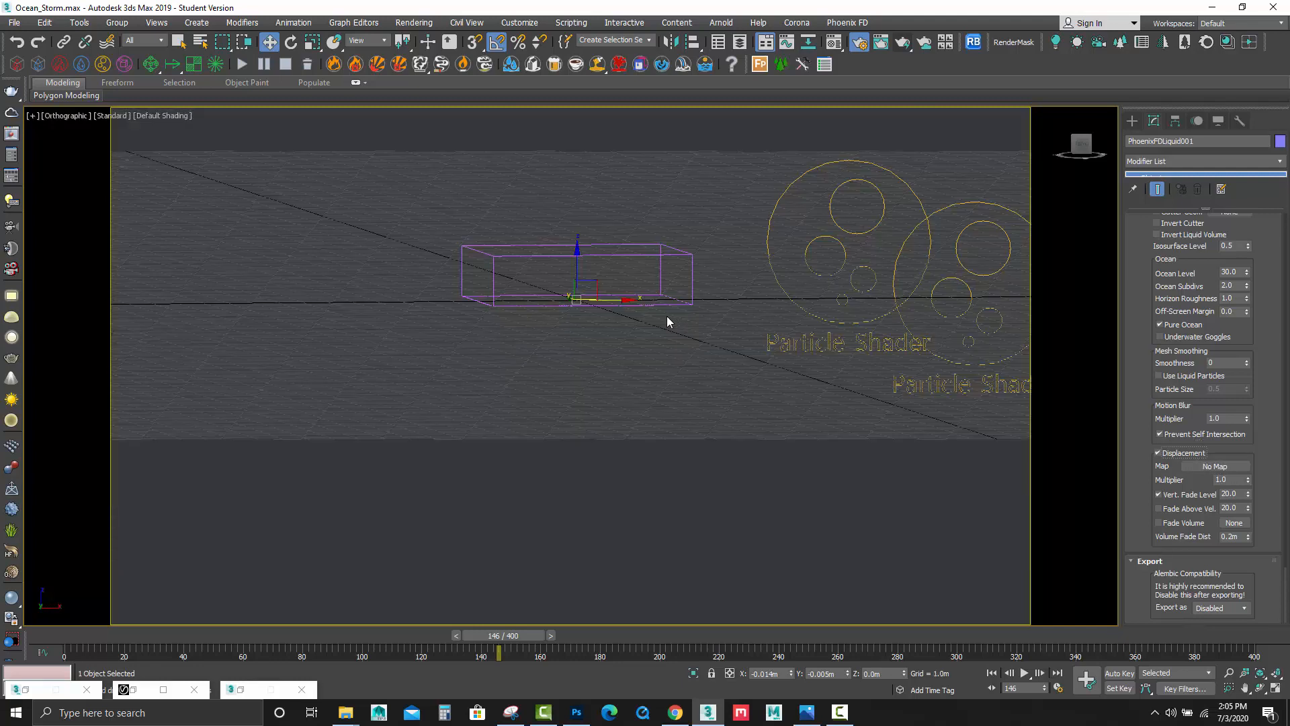
left_click(850, 185)
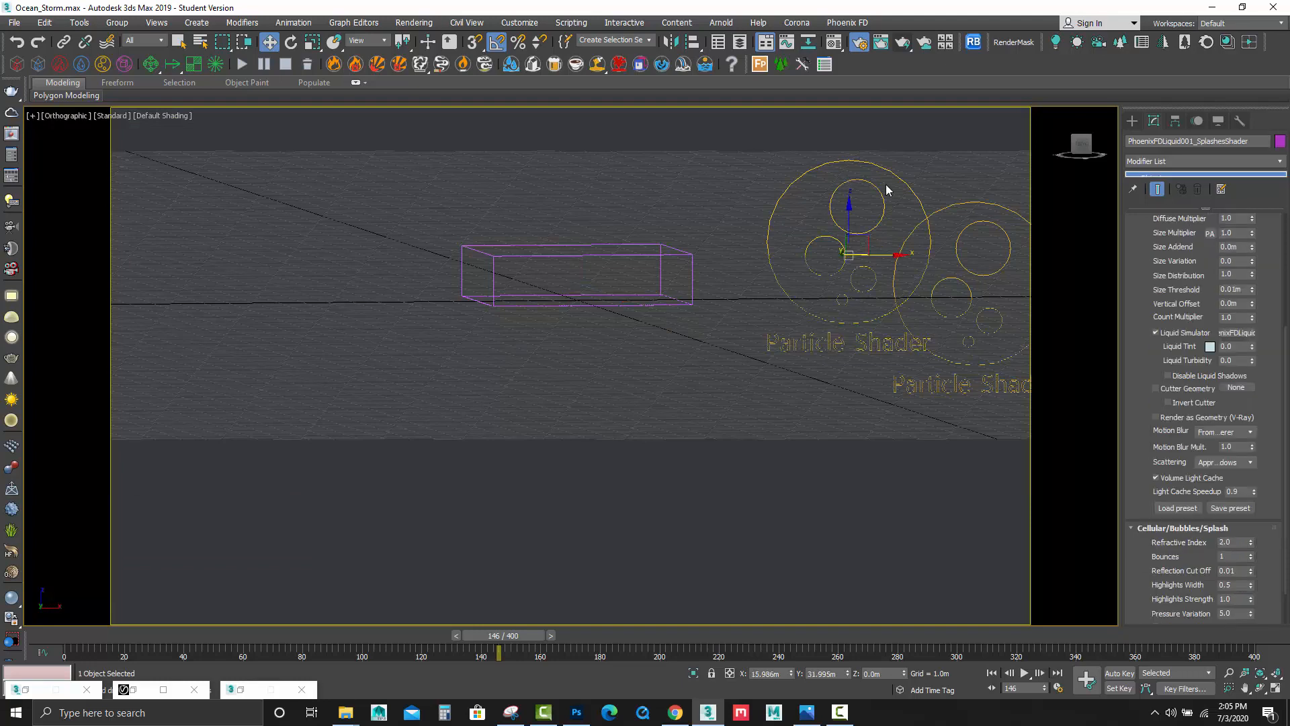
middle_click_drag(882, 184, 590, 198)
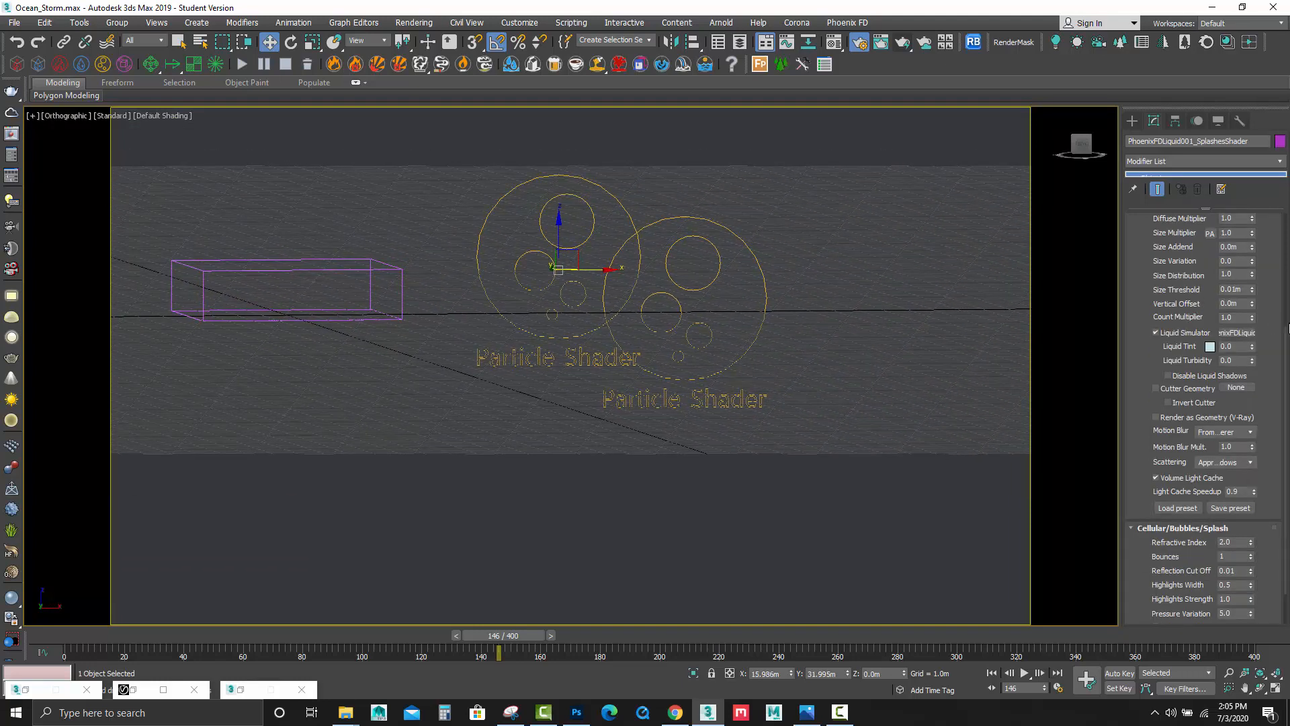
left_click_drag(1288, 340, 1284, 214)
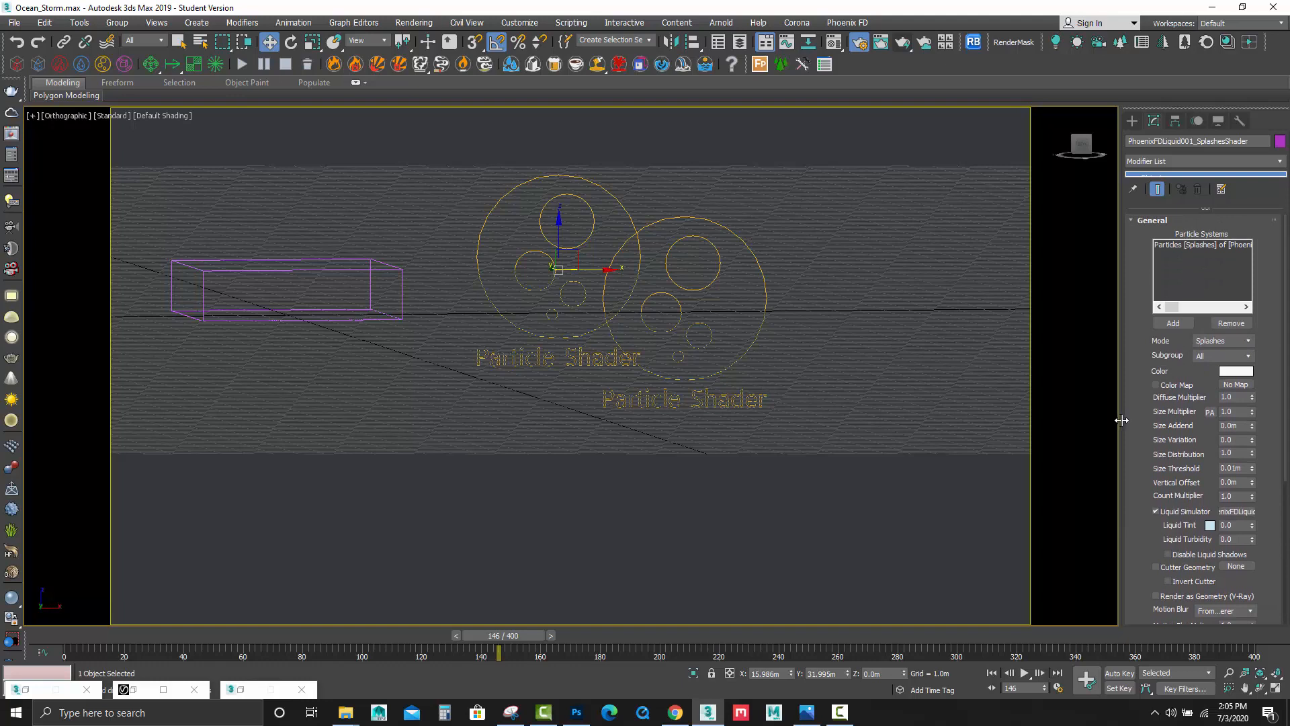
left_click(1224, 340)
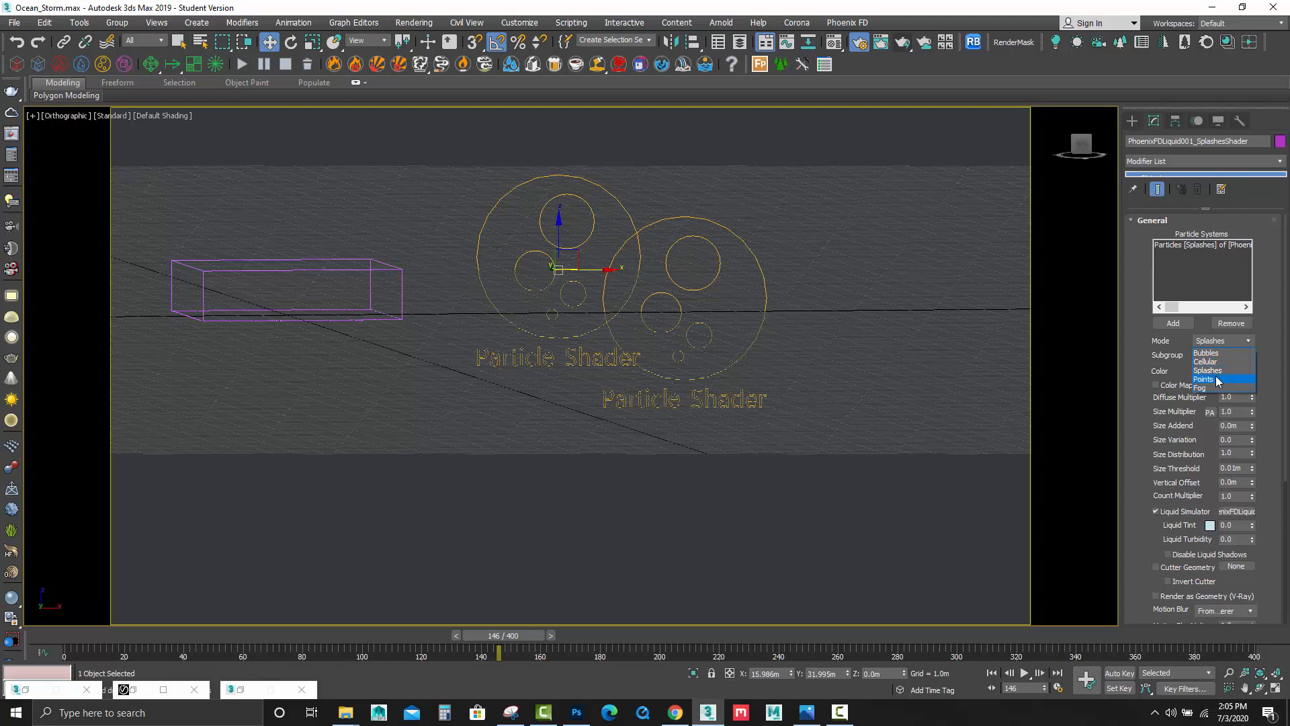
left_click(1218, 382)
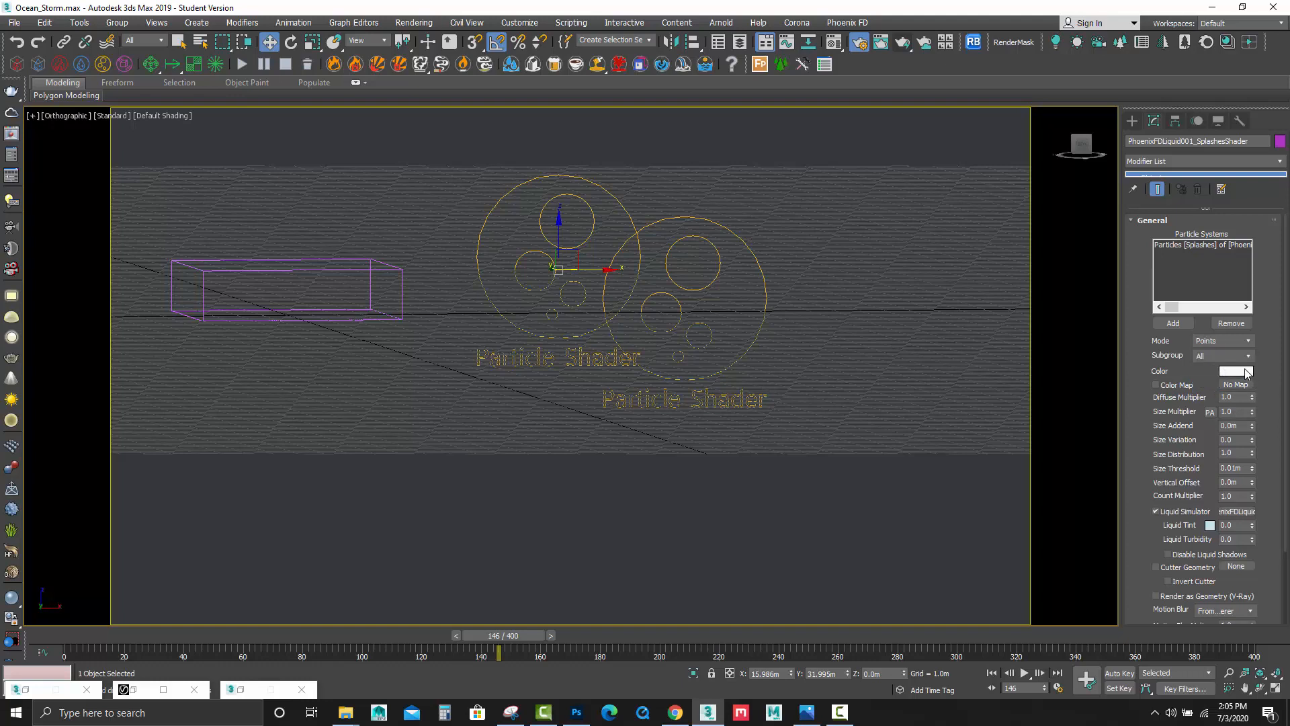
Change the splashes shader's color to a slightly warm off-white.
left_click(1247, 371)
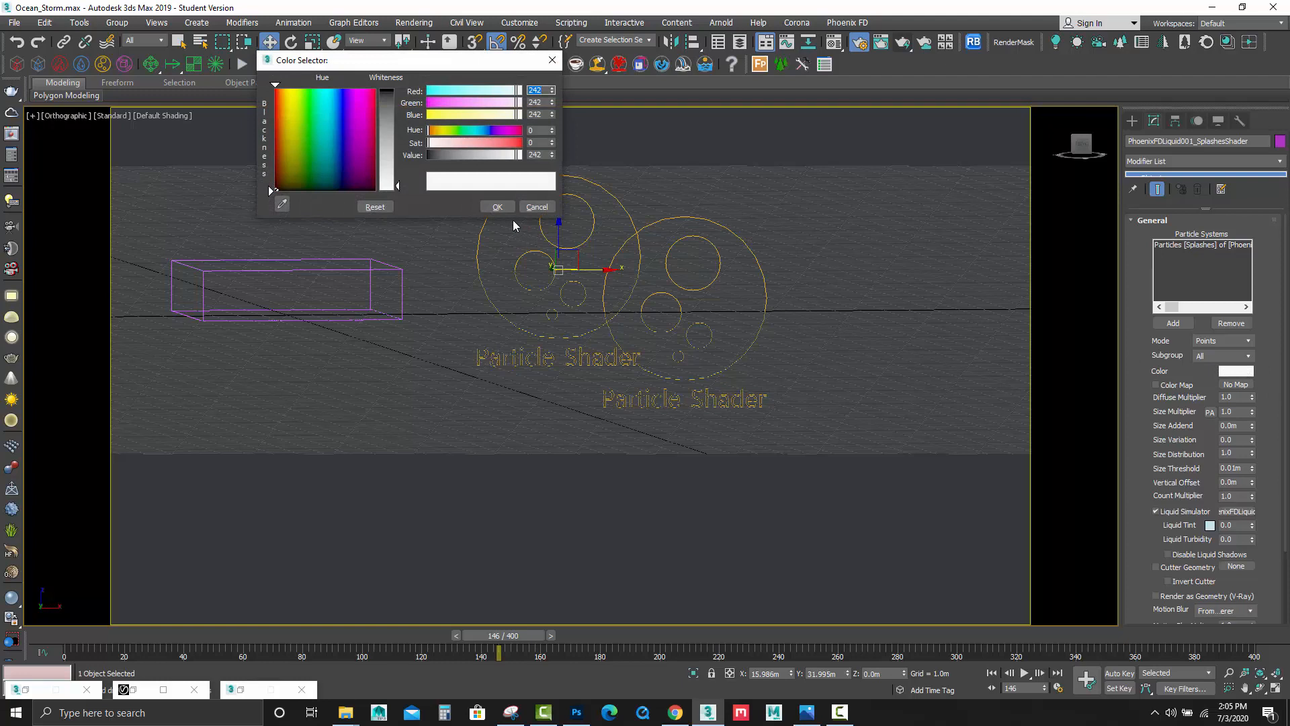
left_click(288, 136)
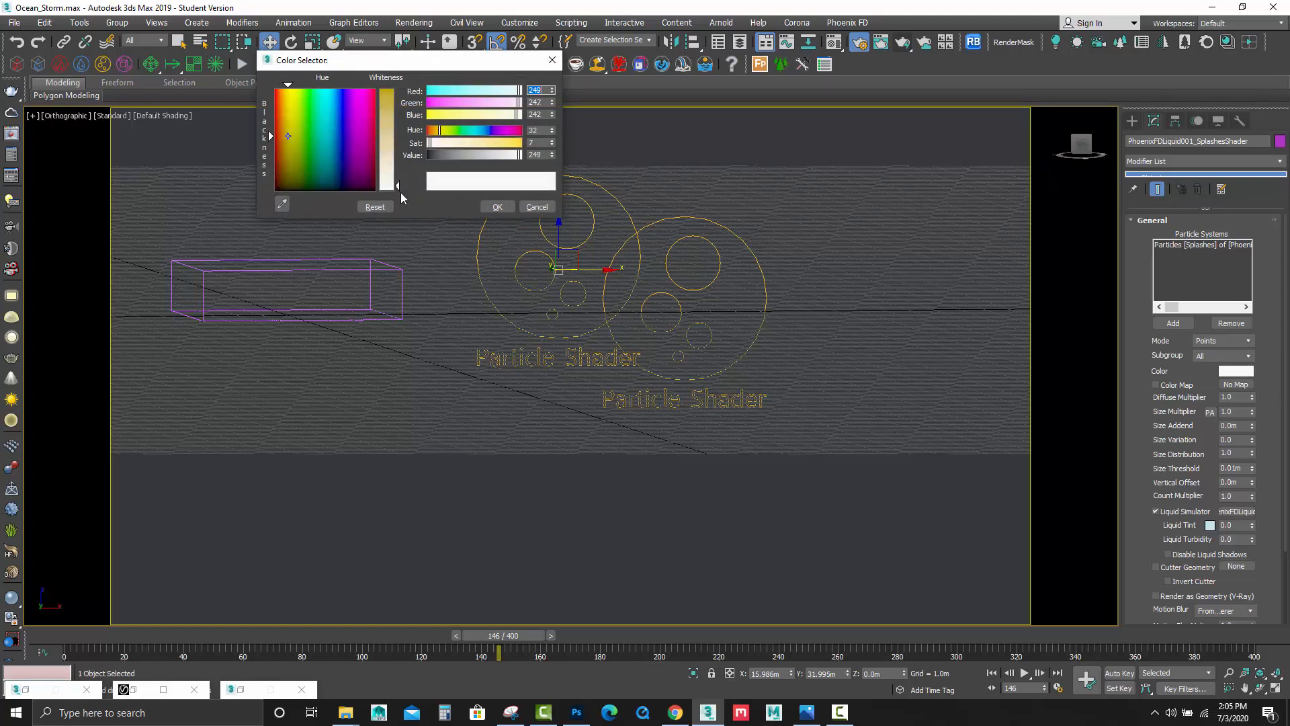
left_click_drag(399, 187, 398, 176)
left_click(286, 115)
left_click(509, 207)
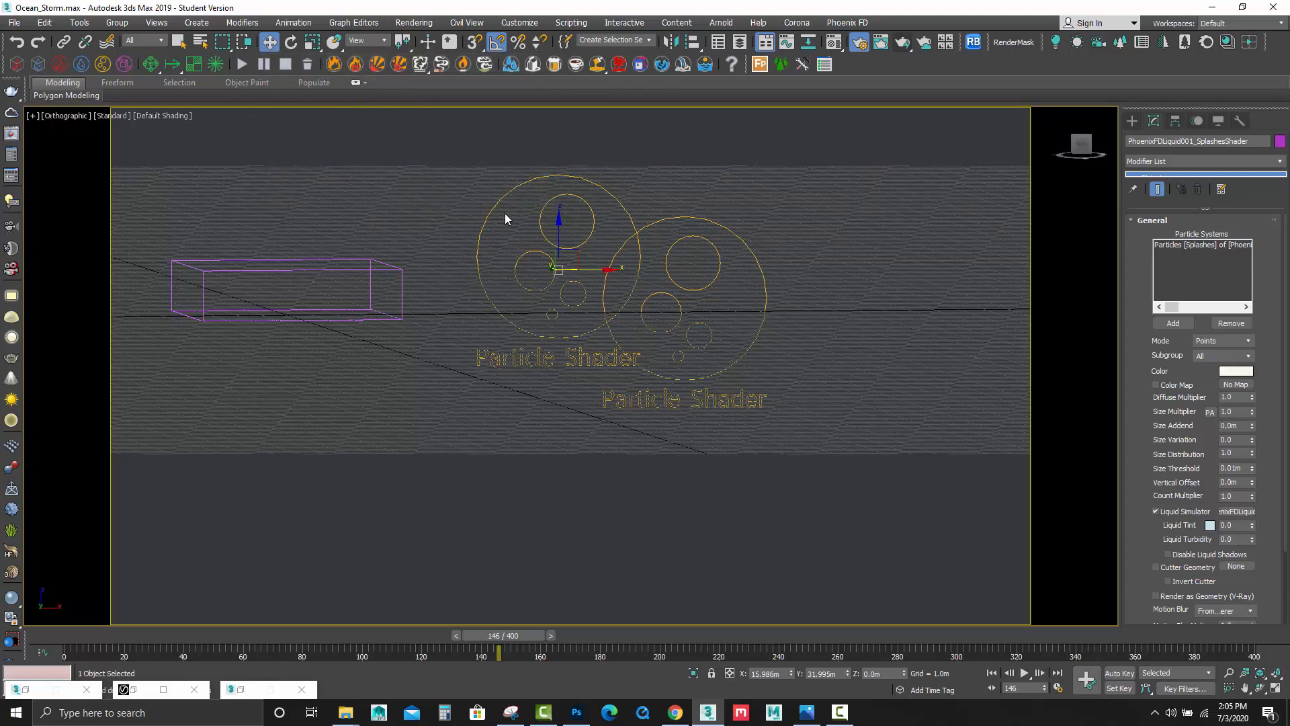
left_click(1236, 371)
left_click_drag(403, 178, 397, 168)
left_click(500, 207)
Set the splashes shader's diffuse multiplier to 0.85 and its size multiplier to 4.
double_click(1237, 397)
type("0.85")
key("Return")
key("Tab")
Keep the splashes shader's motion blur and Approximate+Shadows scattering, and set its light cache speedup to 0.99.
left_click_drag(1288, 535, 1283, 609)
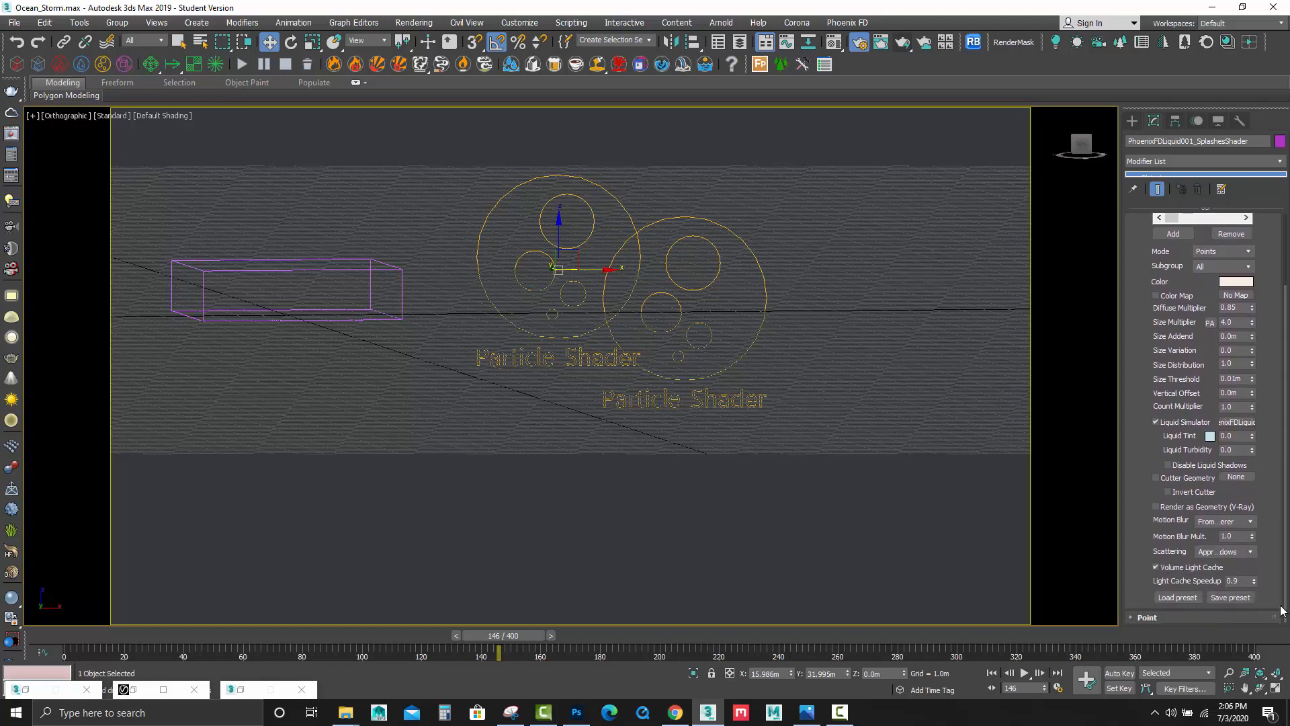
left_click(1253, 521)
left_click(1253, 522)
left_click(1249, 553)
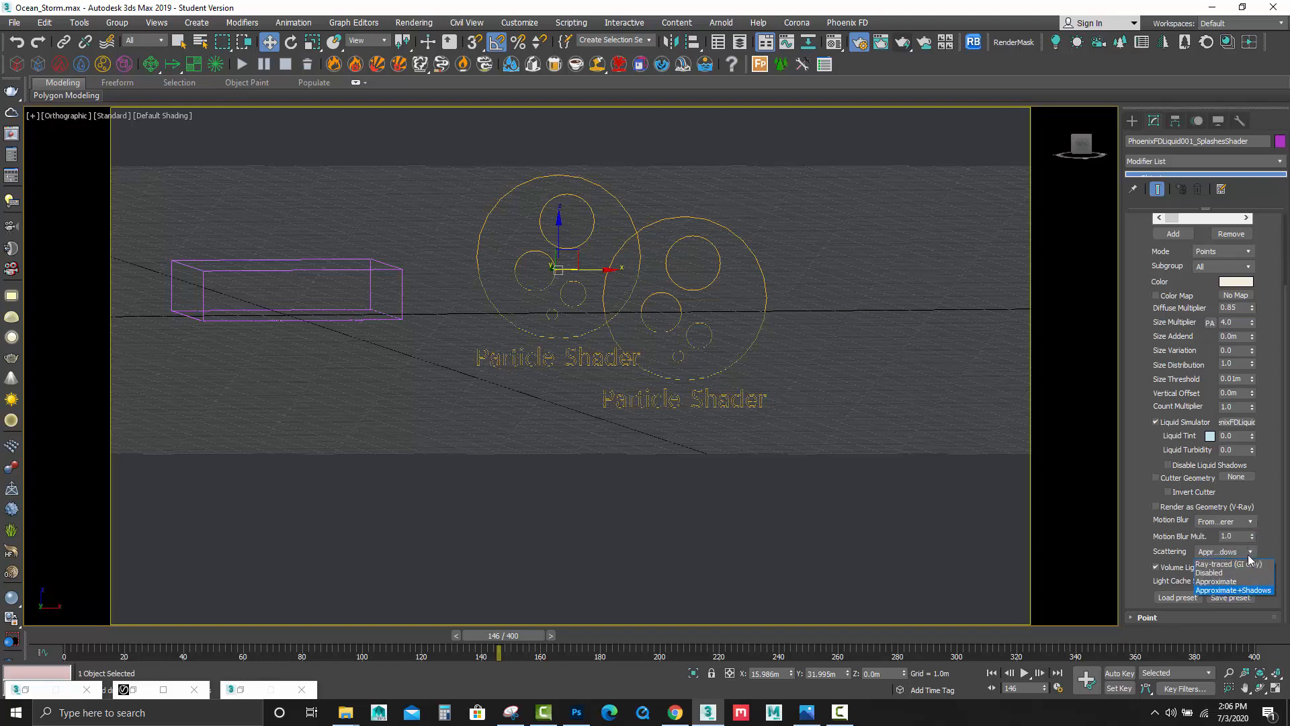
left_click(1250, 555)
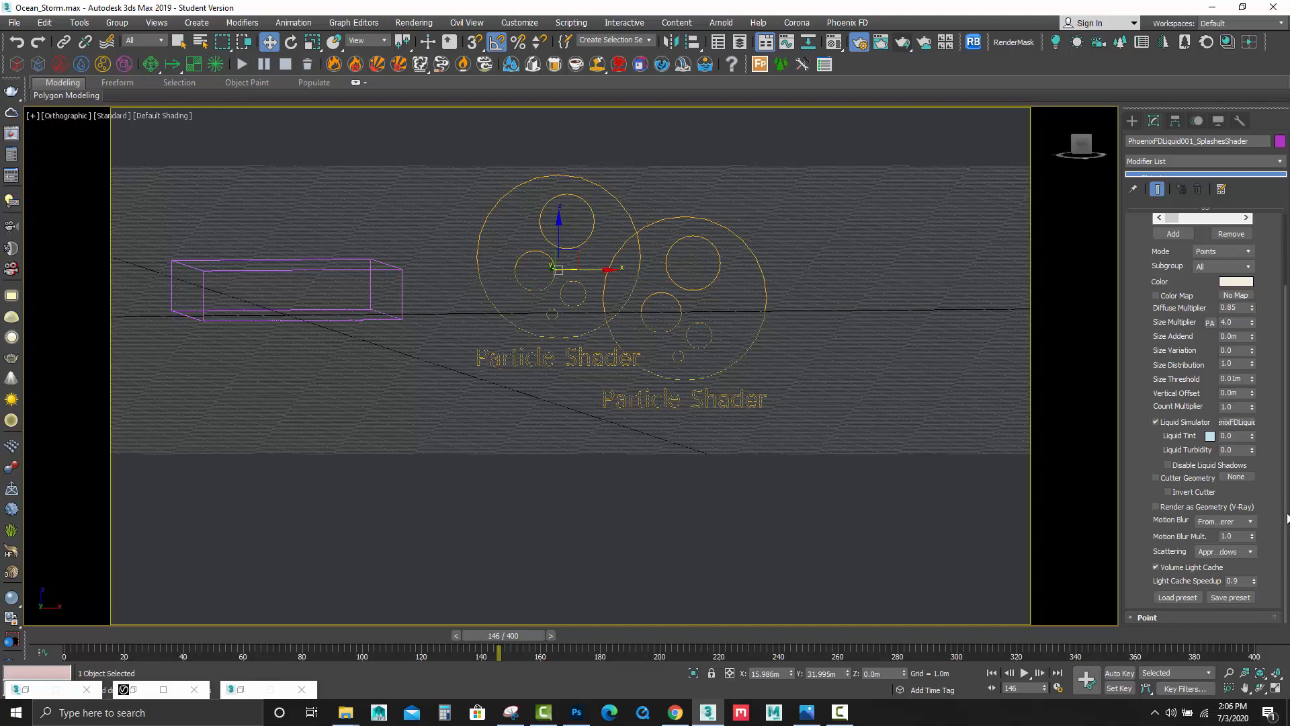
left_click(1245, 581)
Set the splashes shader's point alpha to 0.05 and its point radius to 0.7 pixels.
left_click(1200, 619)
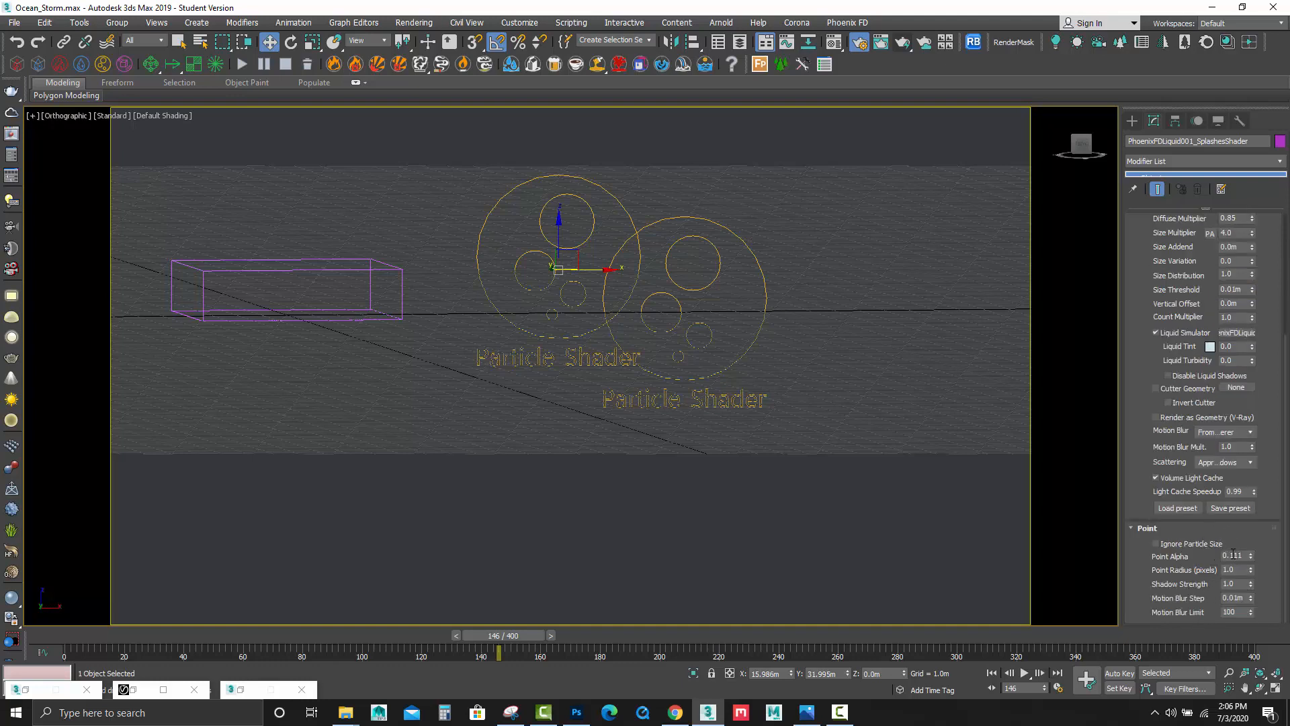
left_click_drag(1234, 555, 1261, 550)
type("0.05")
key("Tab")
type(".7")
key("Return")
left_click(1275, 565)
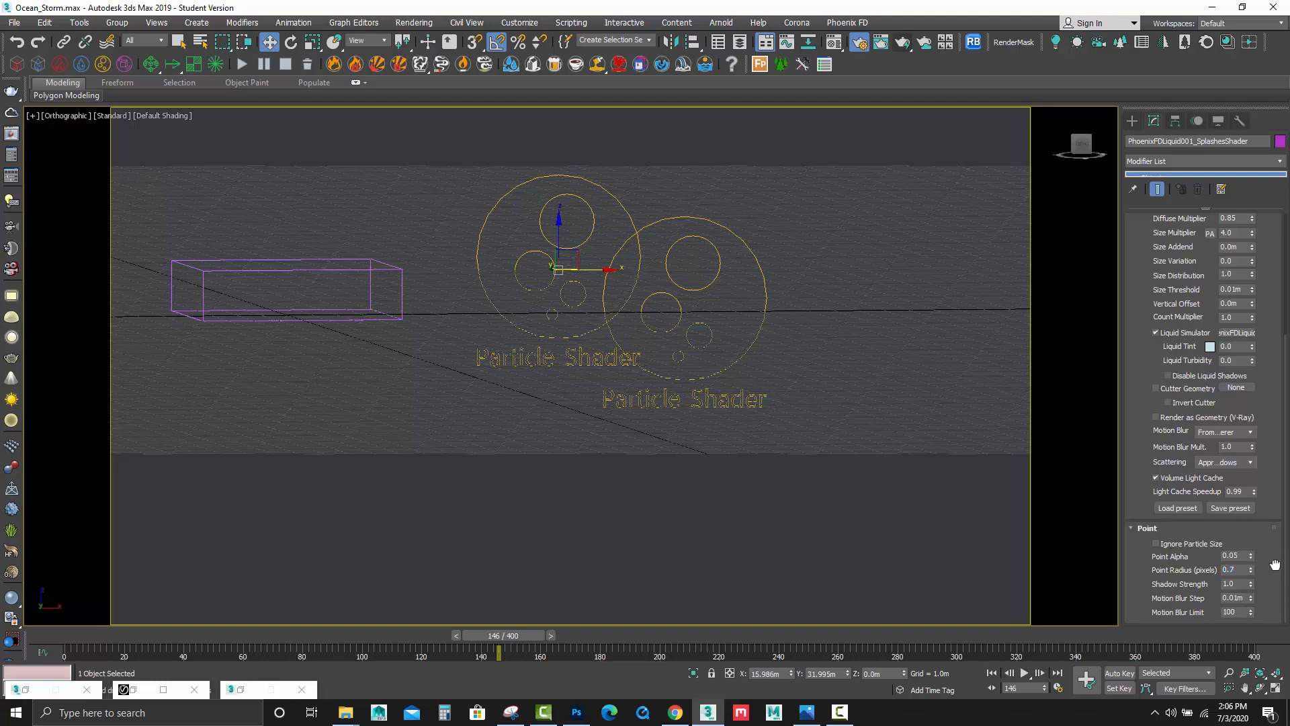
Select the foam particle shader and set its rendering mode to Points.
left_click(770, 278)
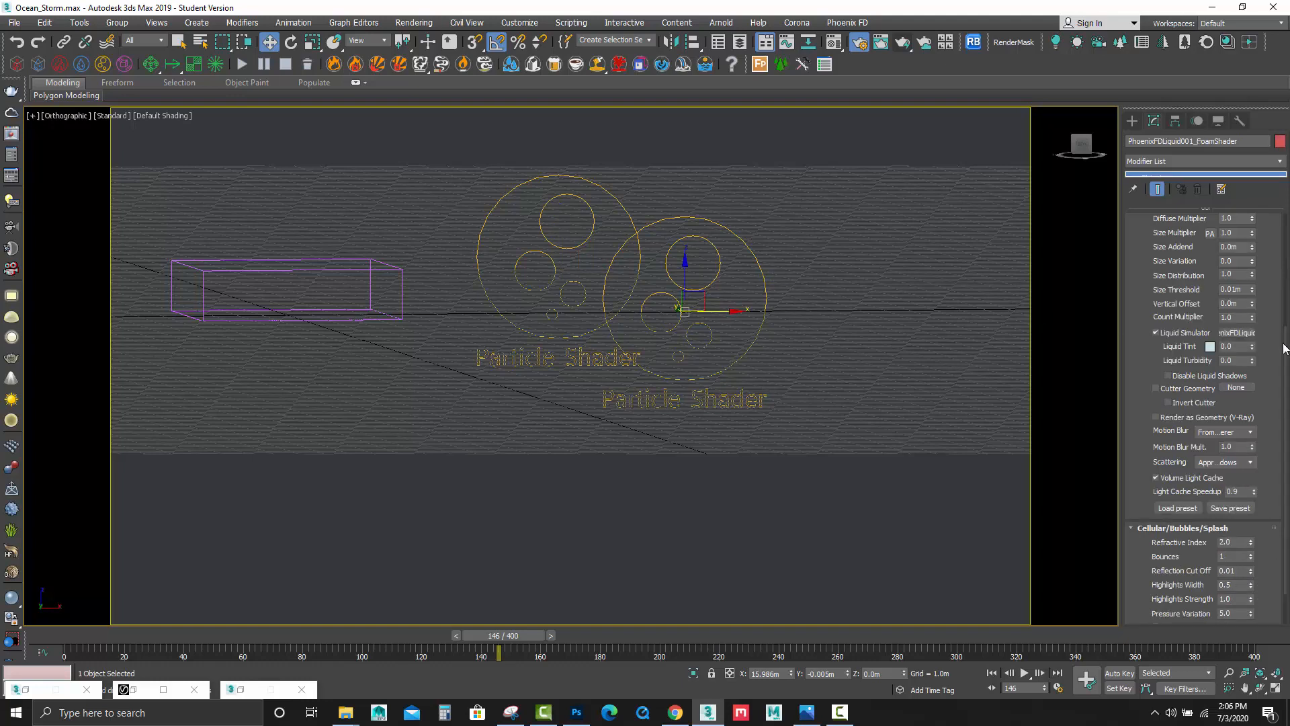
left_click_drag(1285, 348, 1287, 253)
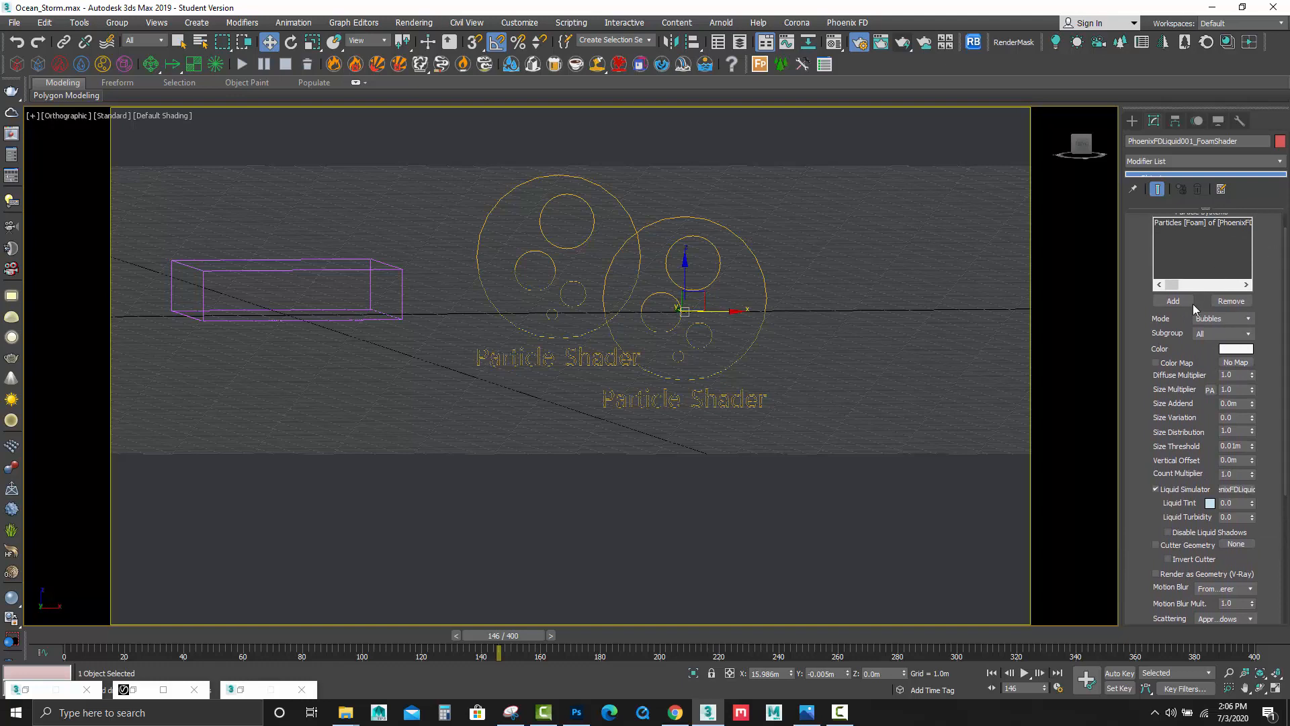
left_click(1212, 320)
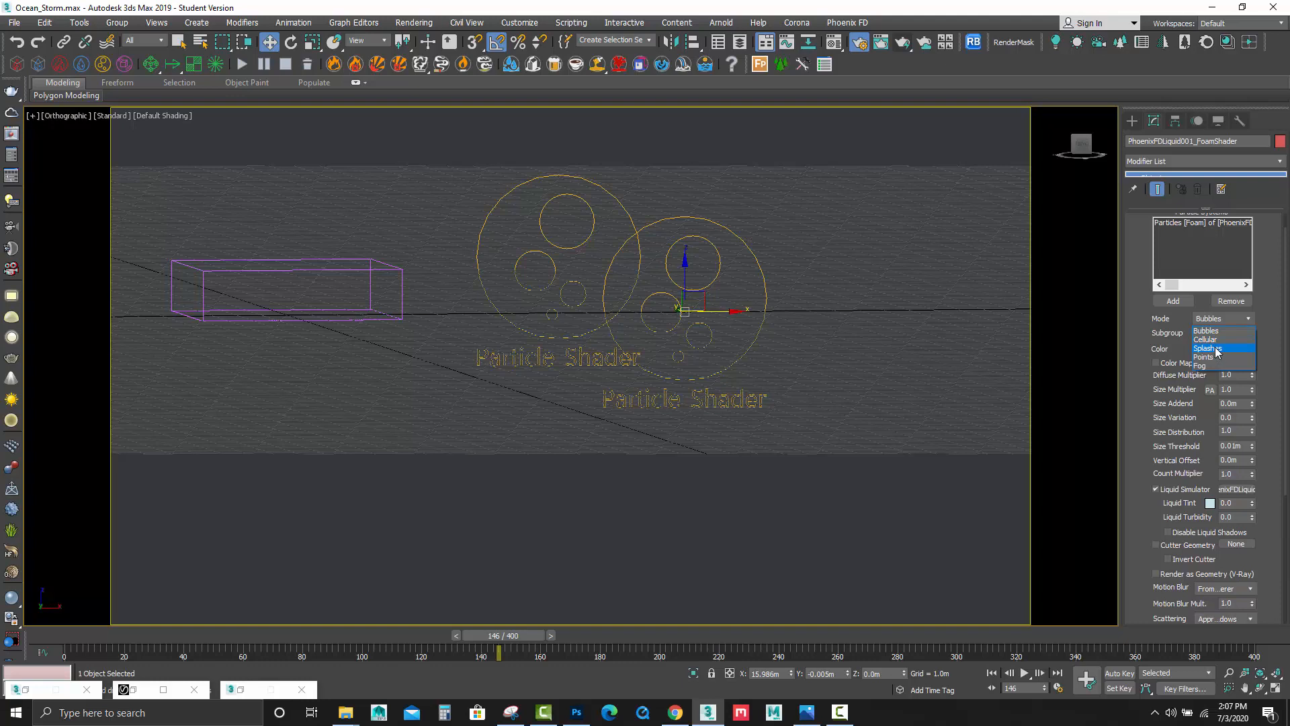
left_click(1217, 357)
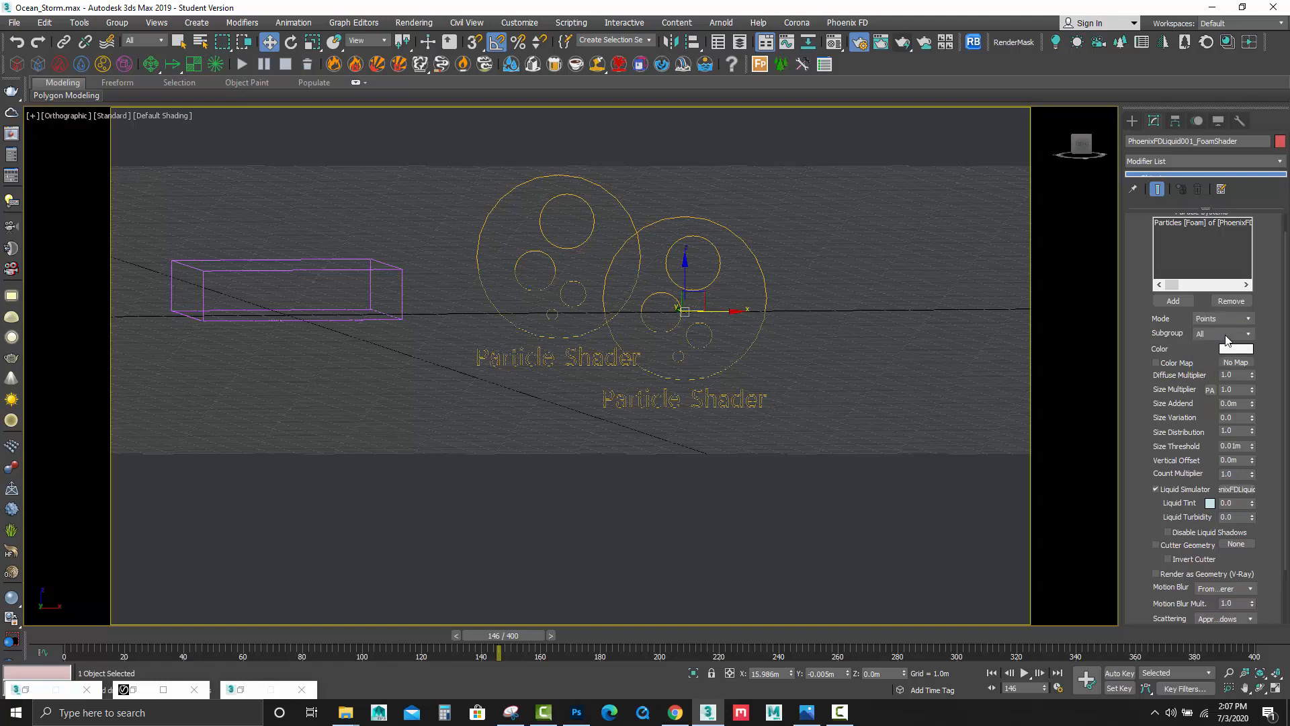
Change the foam shader's color to a slightly warm off-white.
left_click(1237, 349)
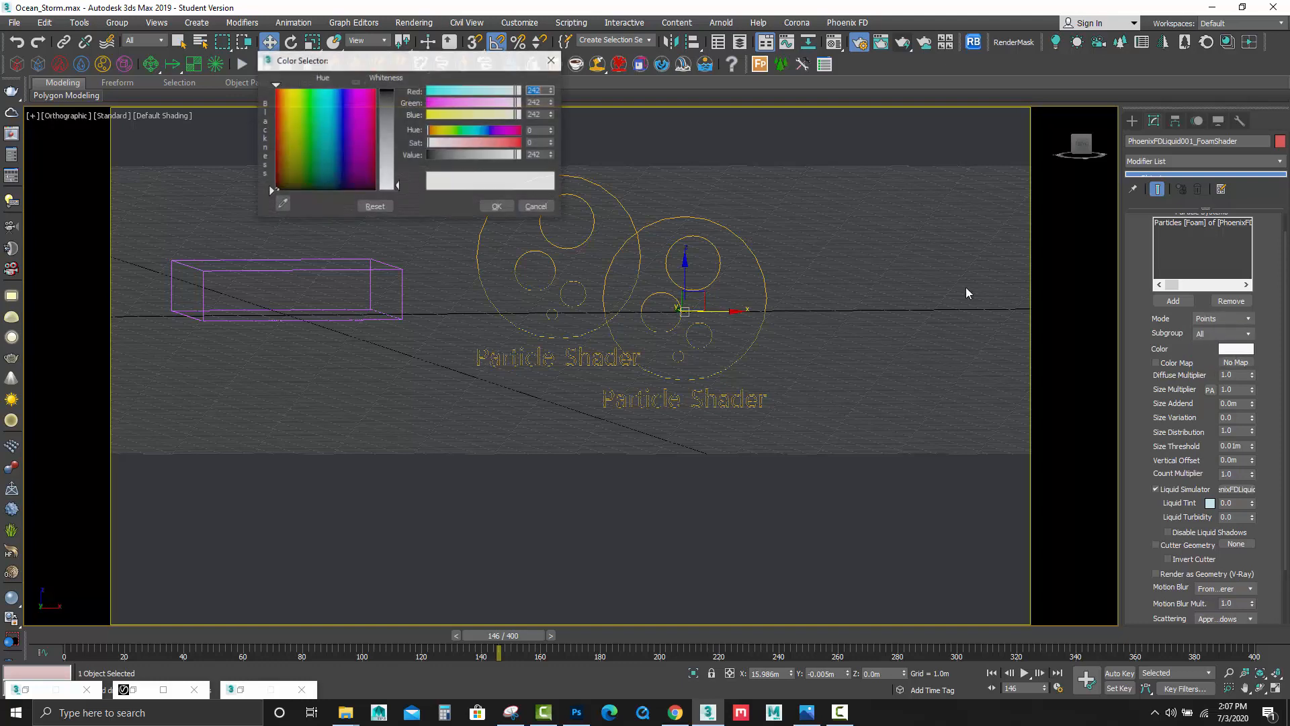
left_click(289, 145)
left_click_drag(397, 185, 398, 175)
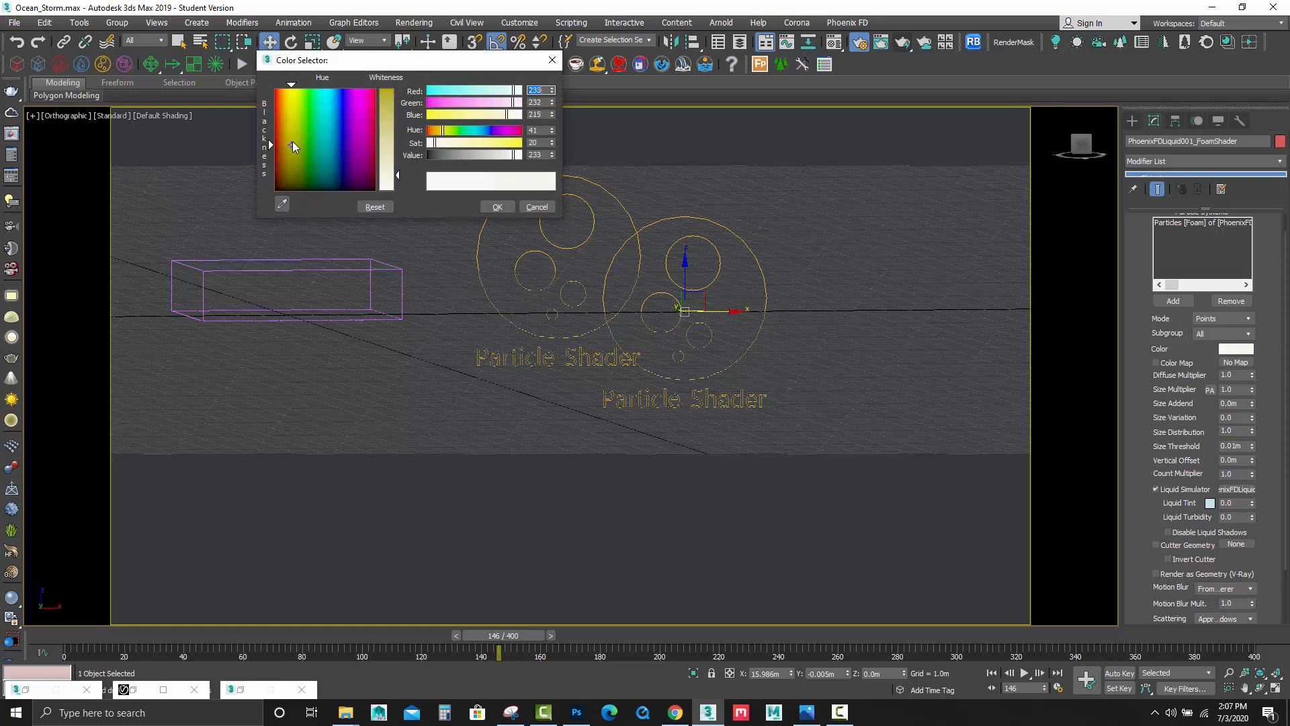
left_click(287, 131)
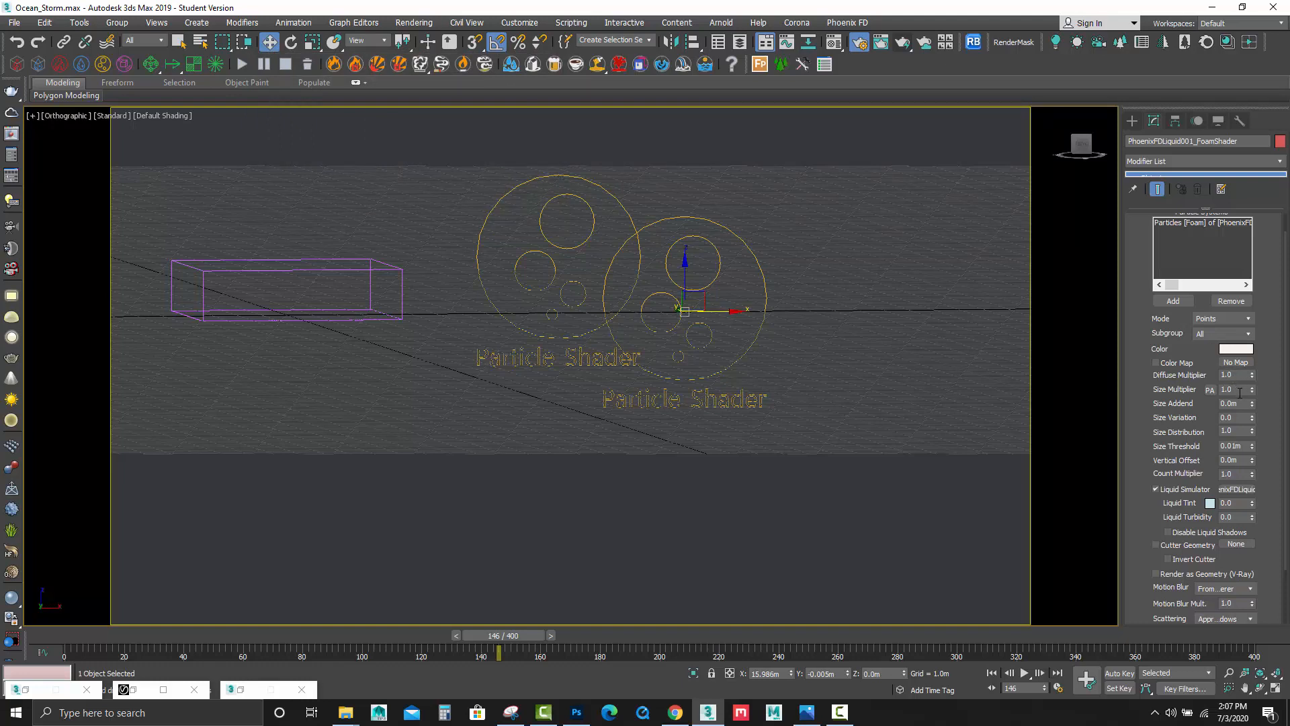
Set the foam shader's light cache speedup to 0.99 and its point alpha to 0.05, then deselect the shader.
scroll(1285, 572, "down", 2)
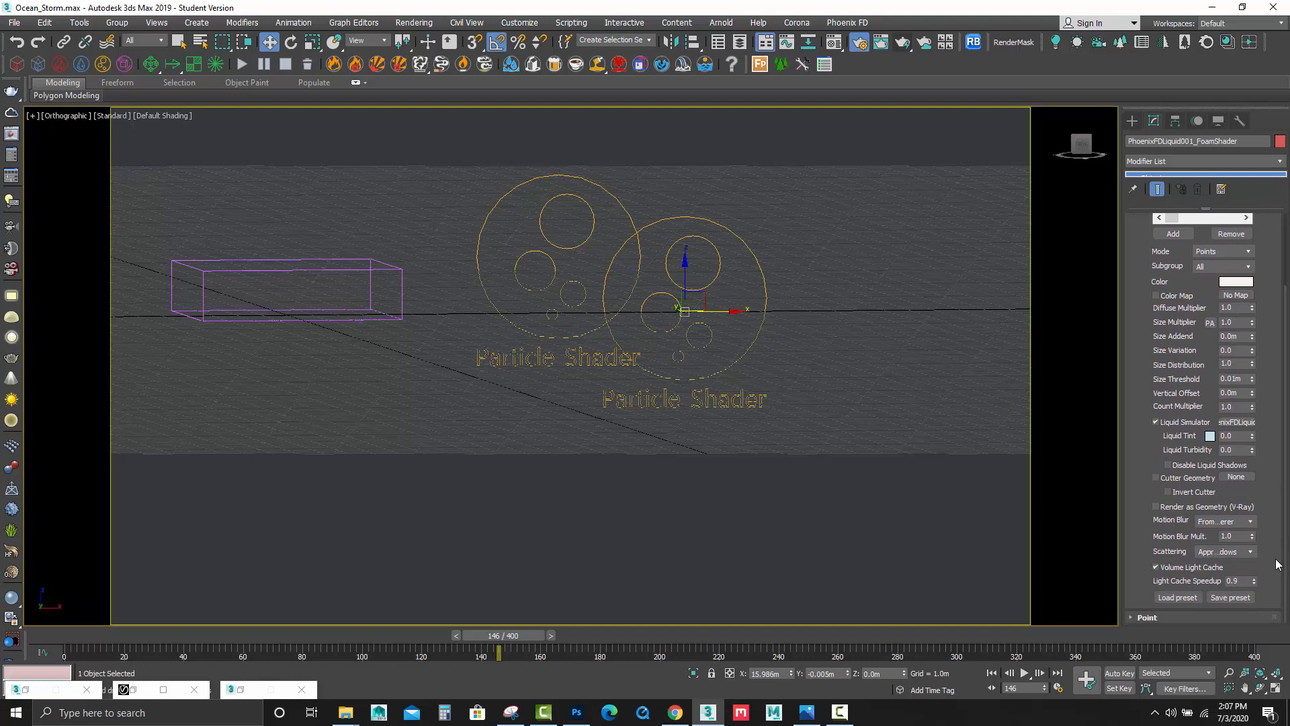
left_click(1243, 582)
left_click(1176, 613)
left_click_drag(1230, 556, 1253, 557)
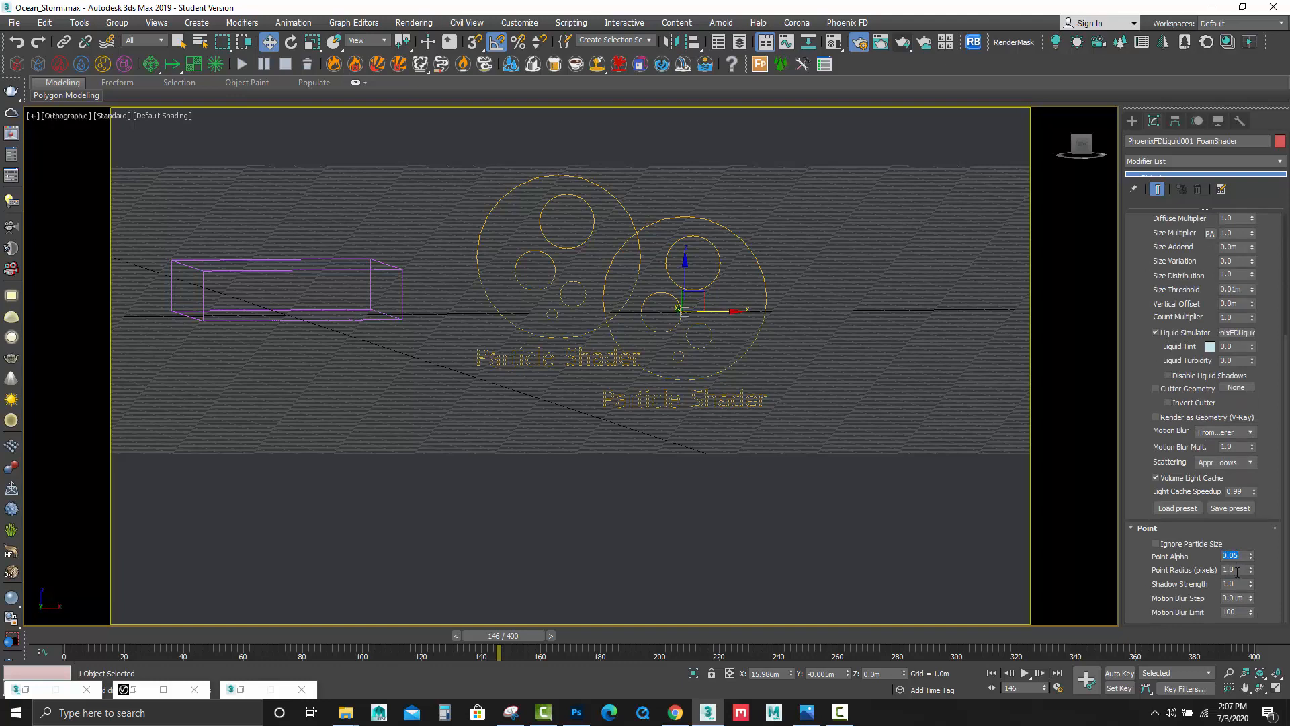
key("Tab")
key("Return")
left_click(971, 504)
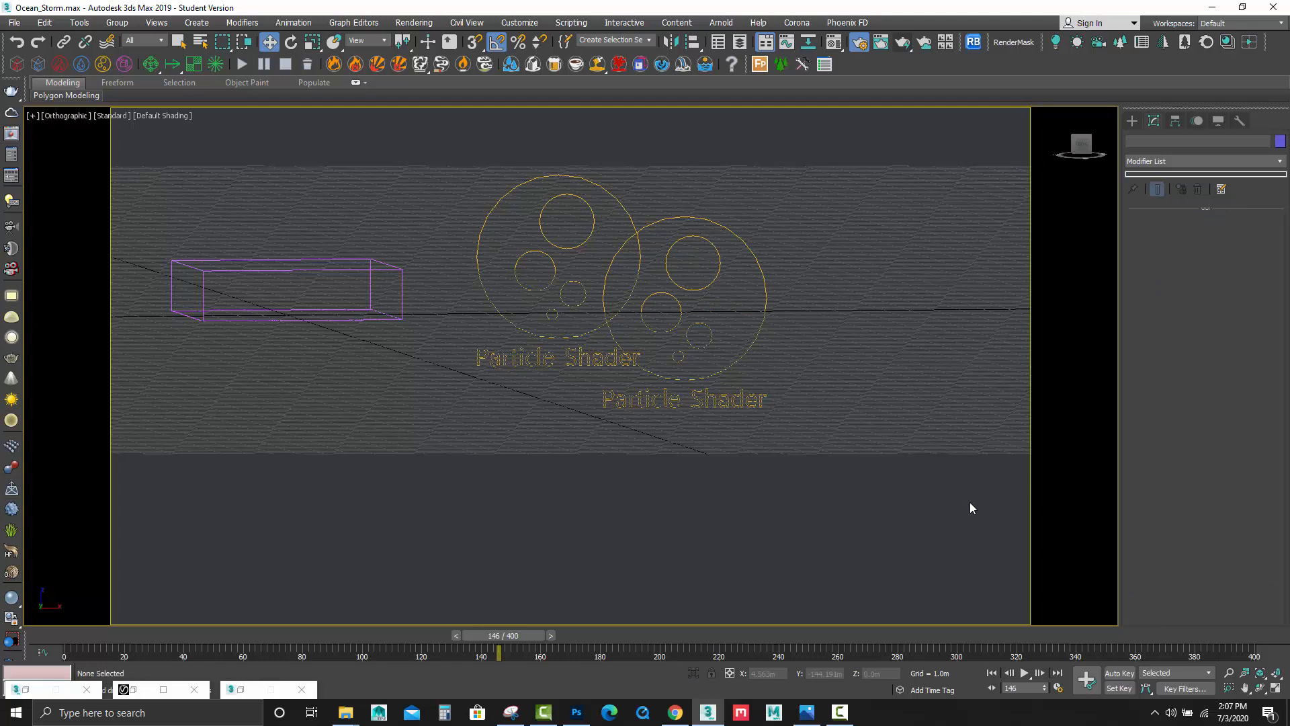
Create a PhoenixFD WaveForce helper in front of the liquid simulator.
scroll(857, 445, "down", 2)
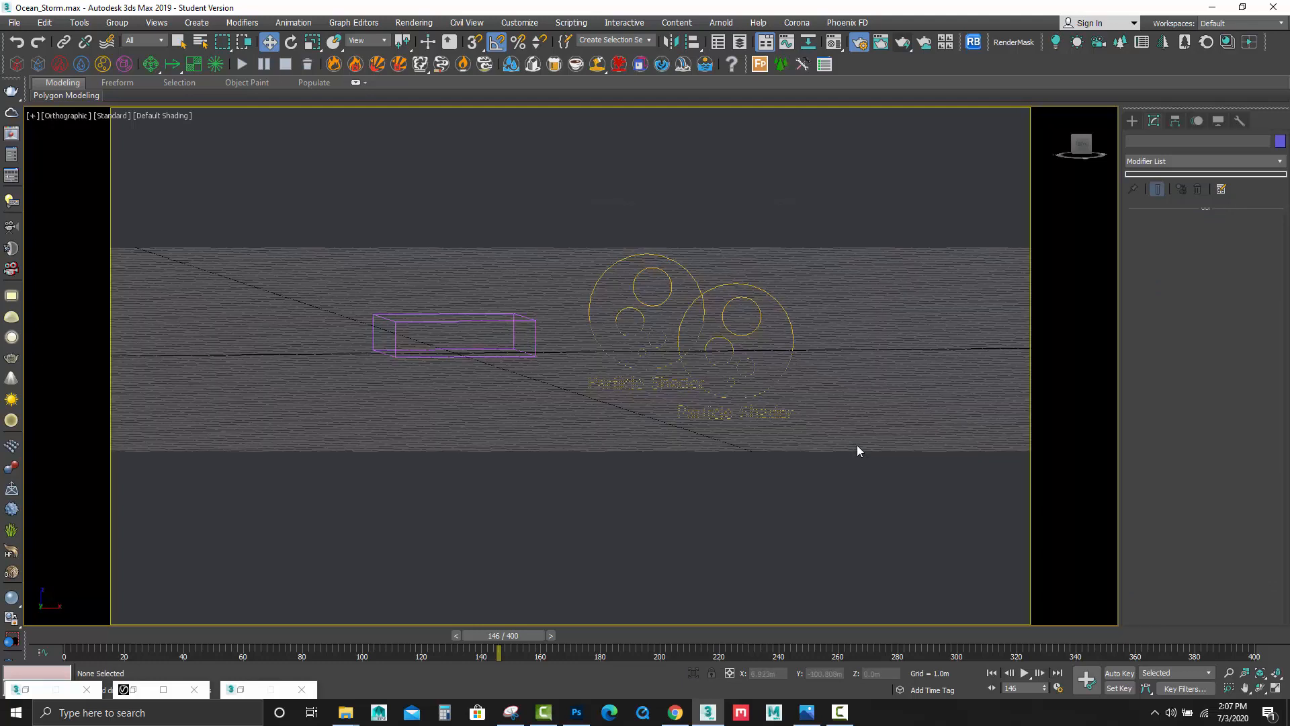
scroll(853, 449, "up", 2)
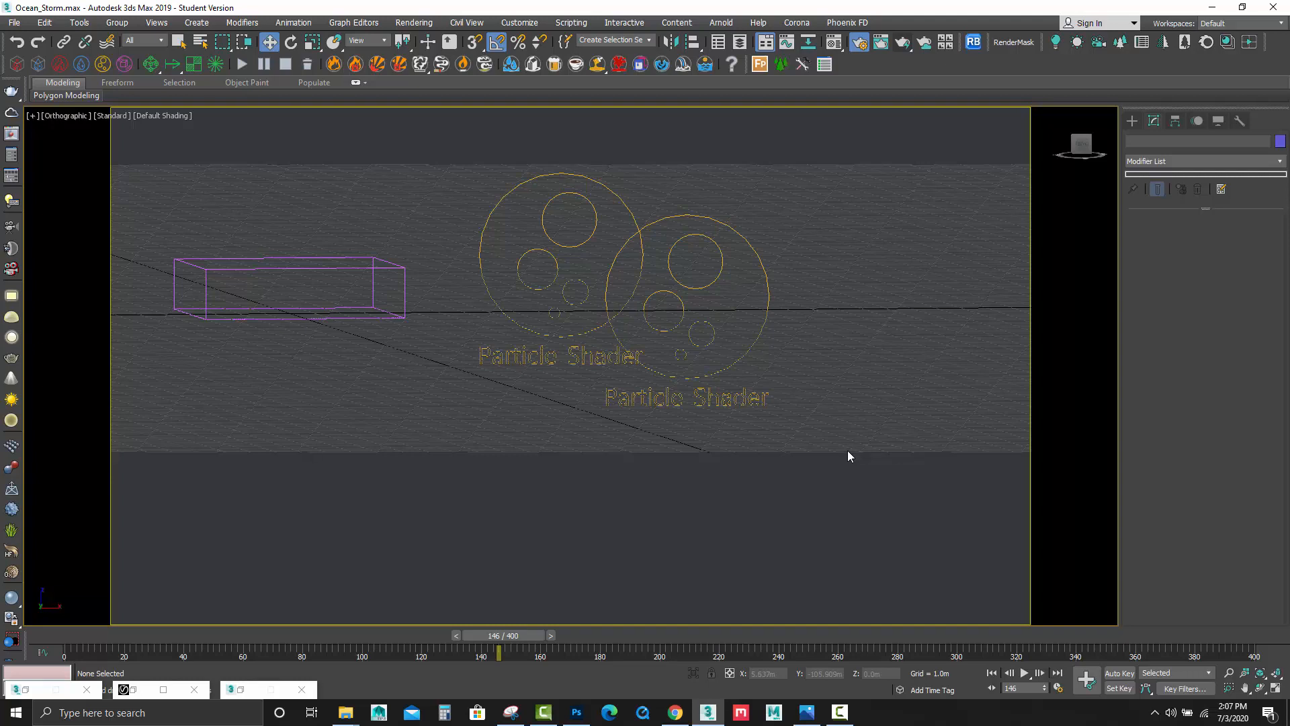
left_click(1133, 121)
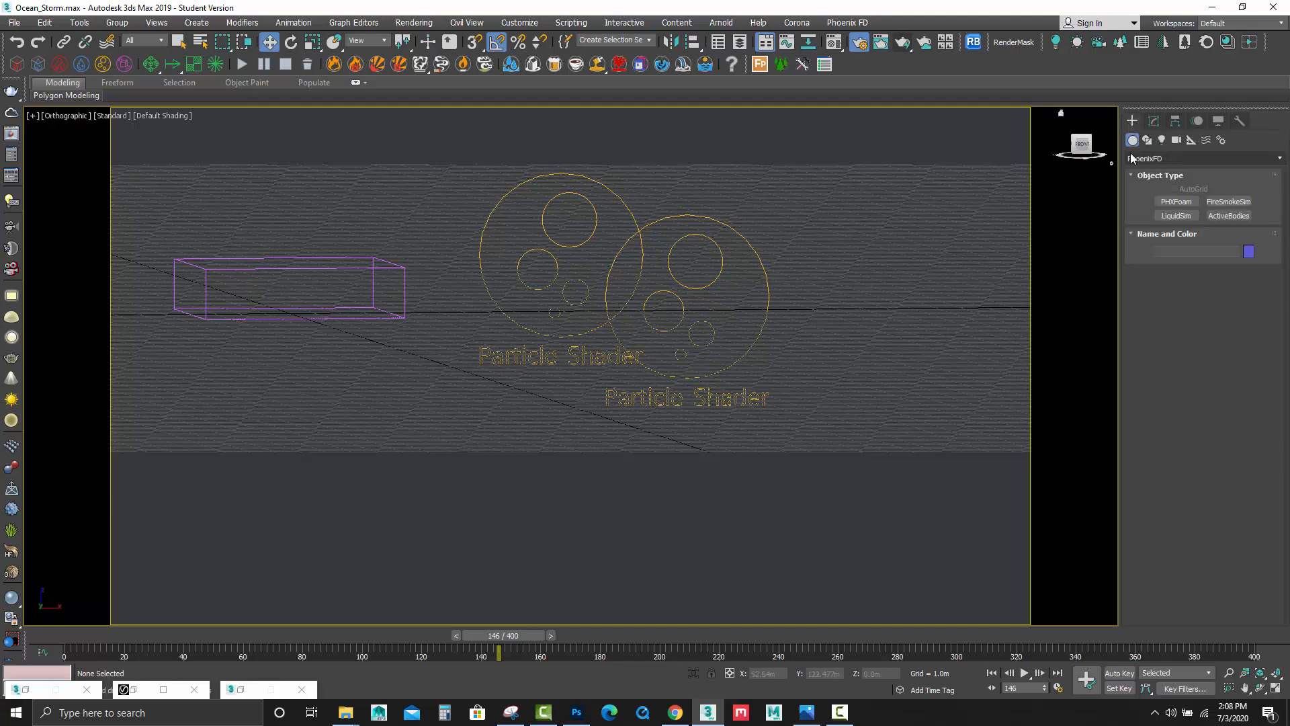
left_click(1190, 140)
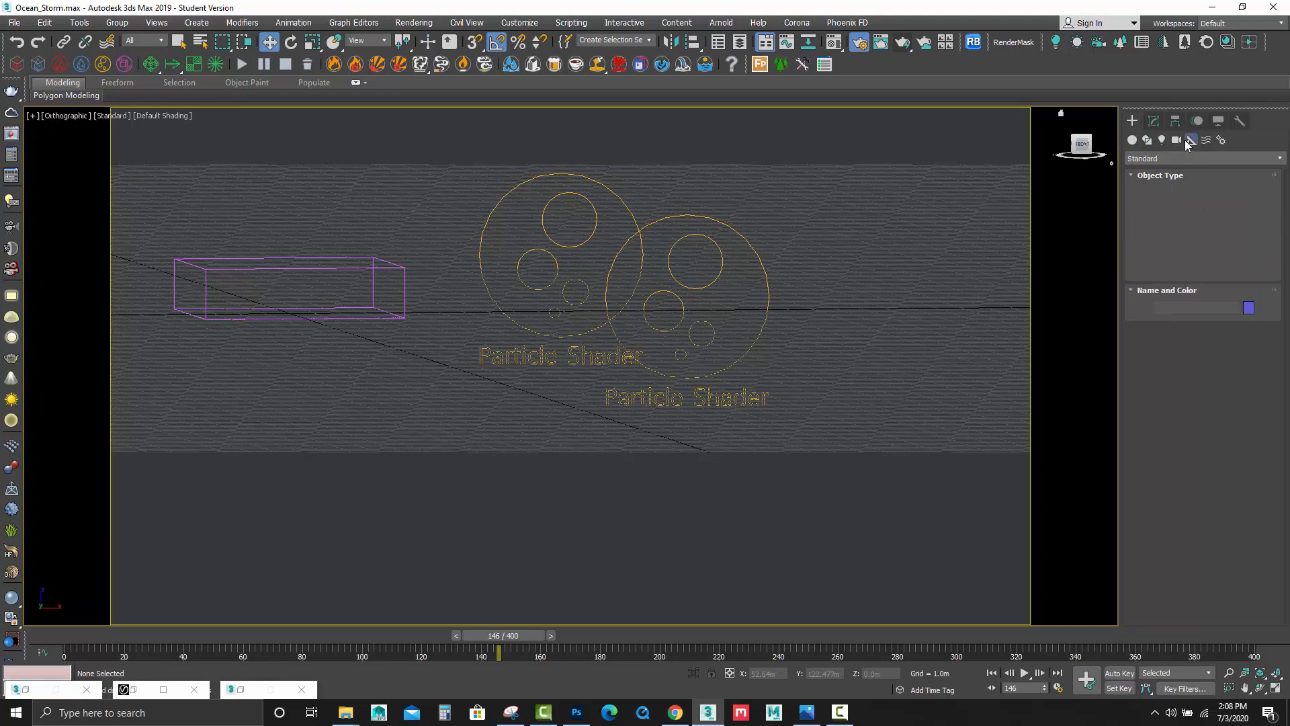
left_click(1177, 159)
left_click(1154, 307)
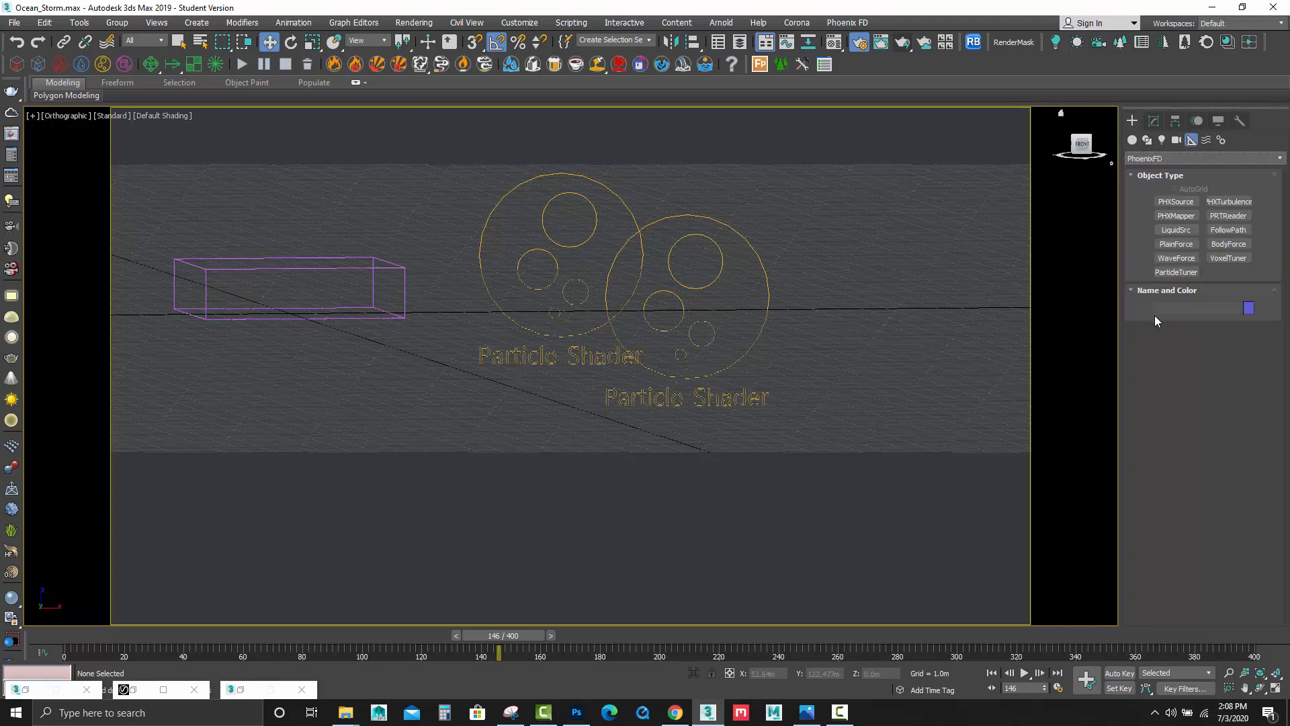
left_click(1178, 259)
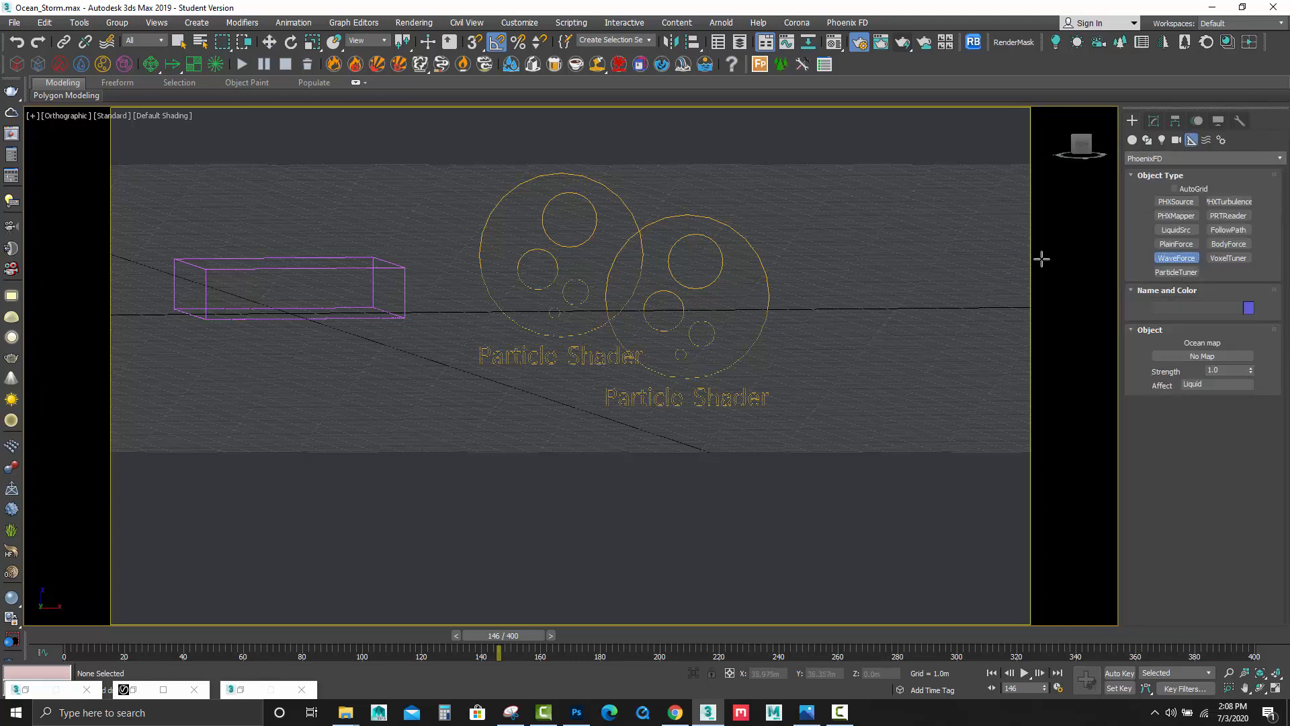
left_click(364, 377)
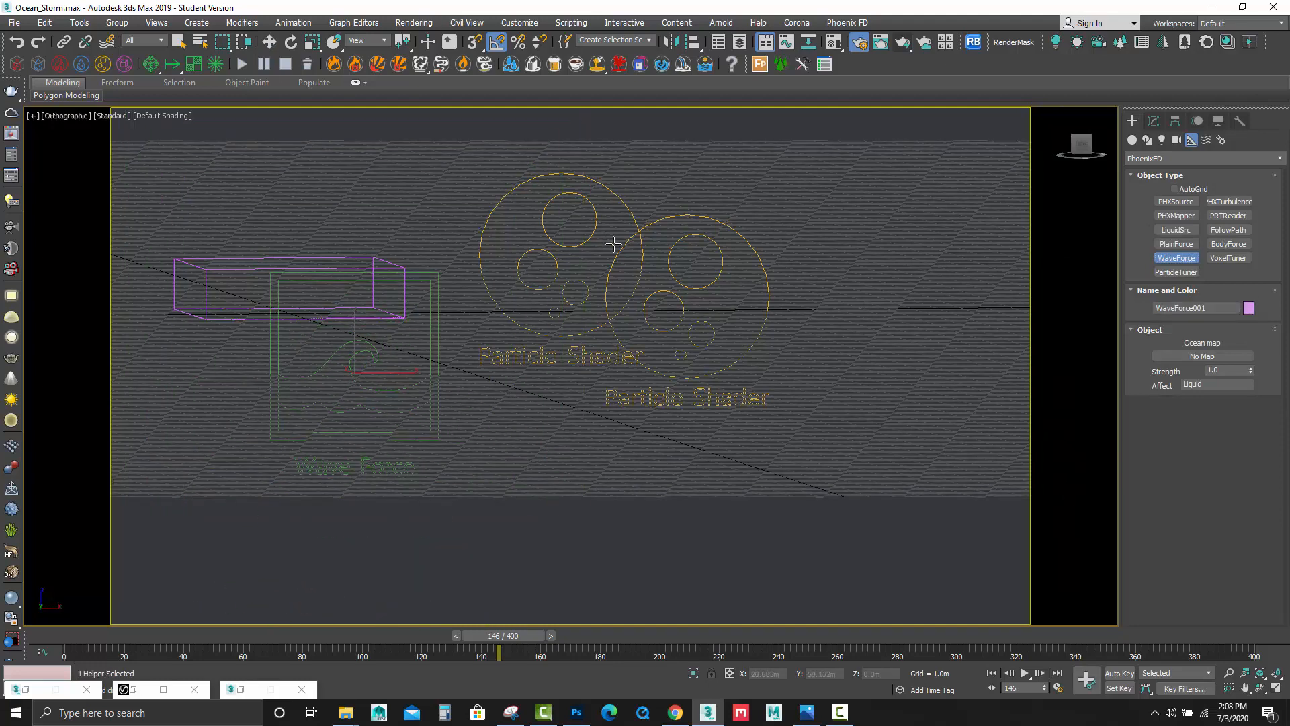
left_click(179, 42)
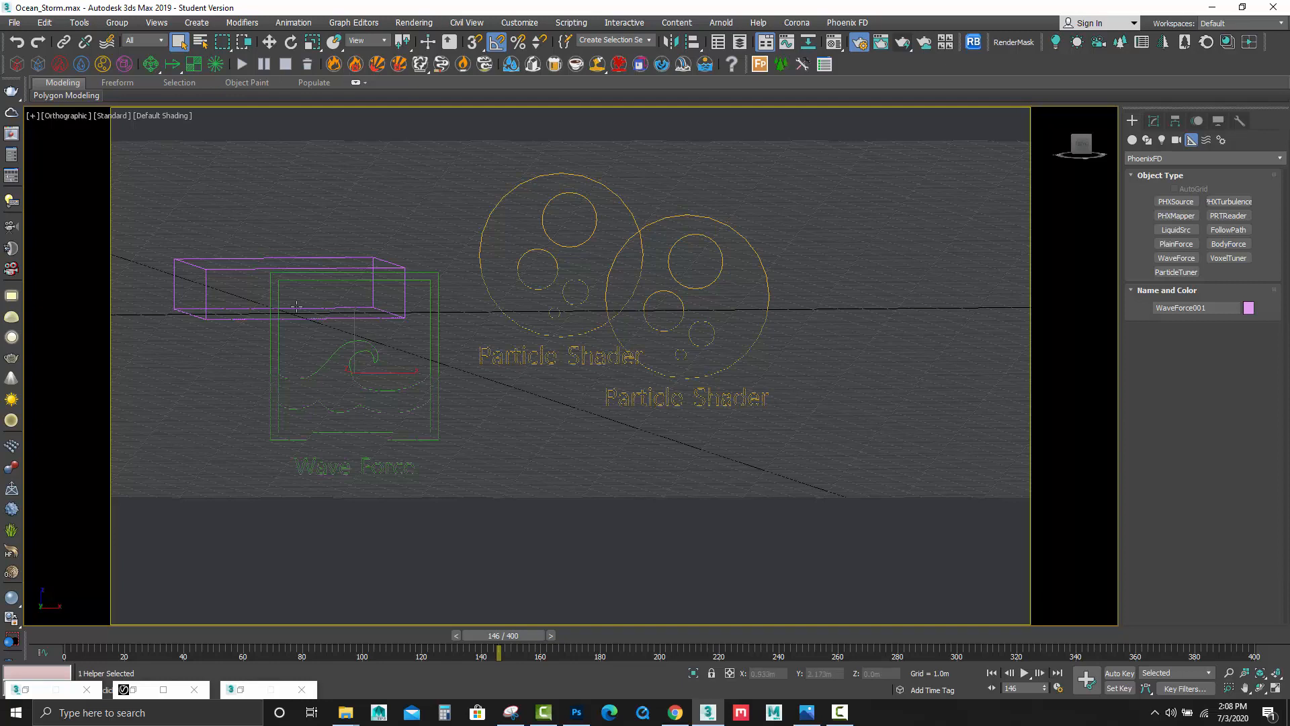
Assign a PhoenixFDOceanTex map as the liquid simulator's displacement map.
left_click(228, 269)
left_click(1154, 121)
left_click_drag(1286, 287, 1284, 615)
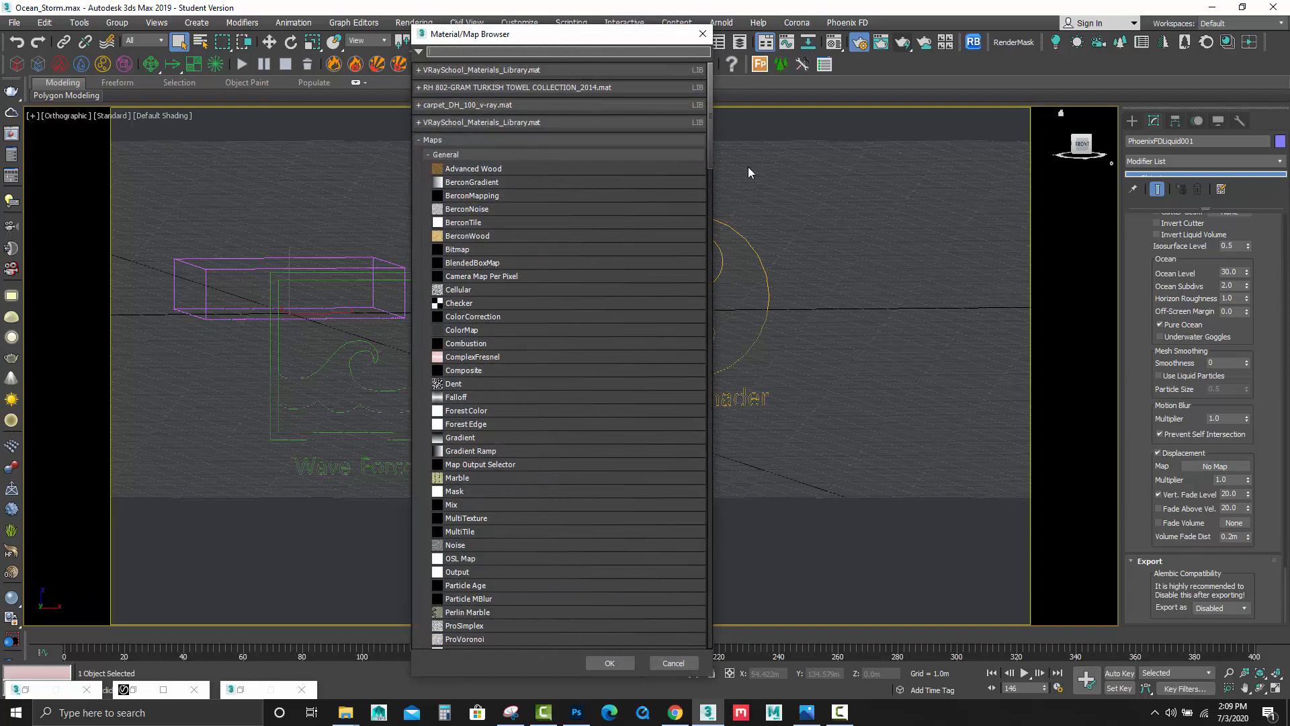
left_click_drag(711, 151, 685, 617)
left_click(470, 334)
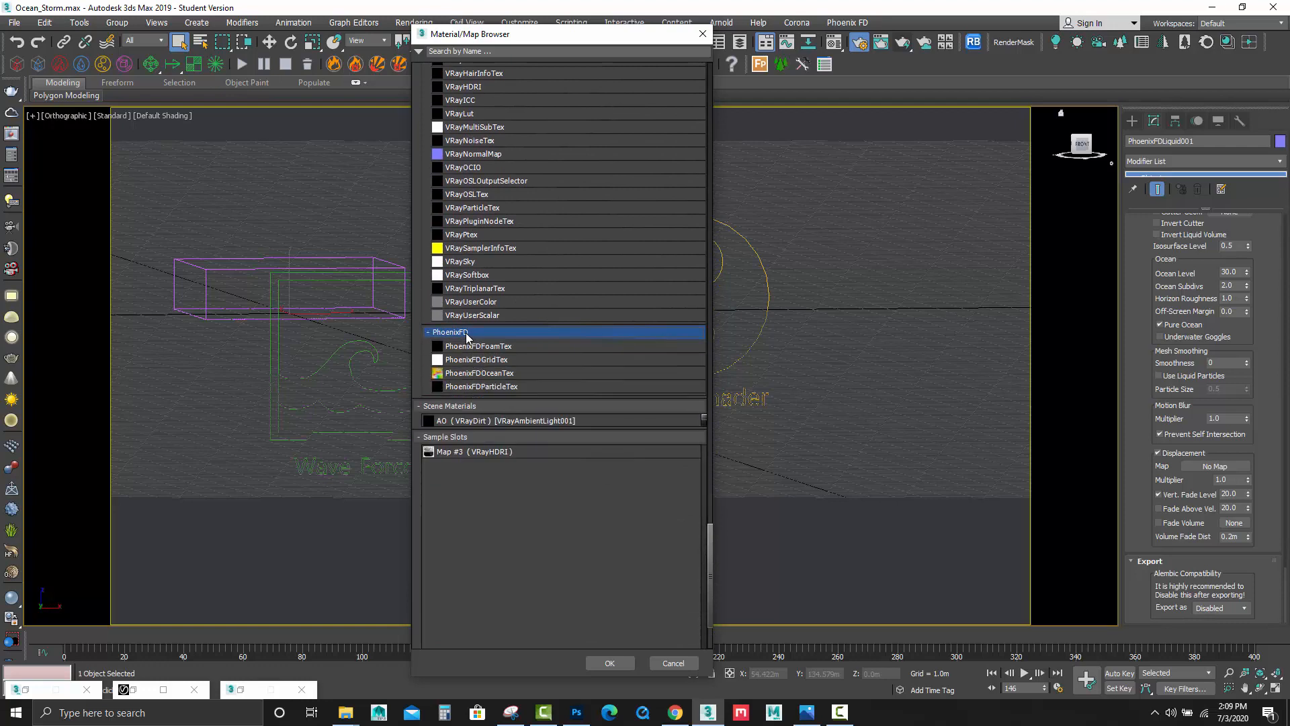
left_click(494, 374)
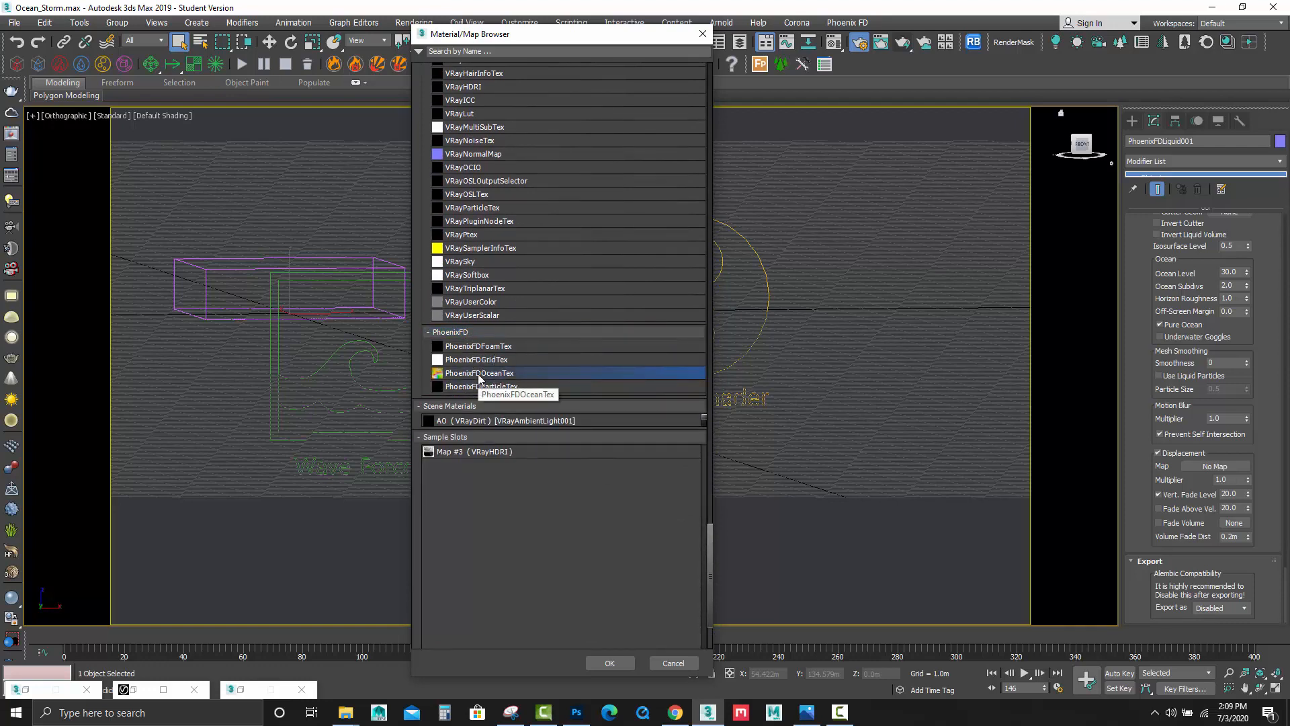
double_click(474, 377)
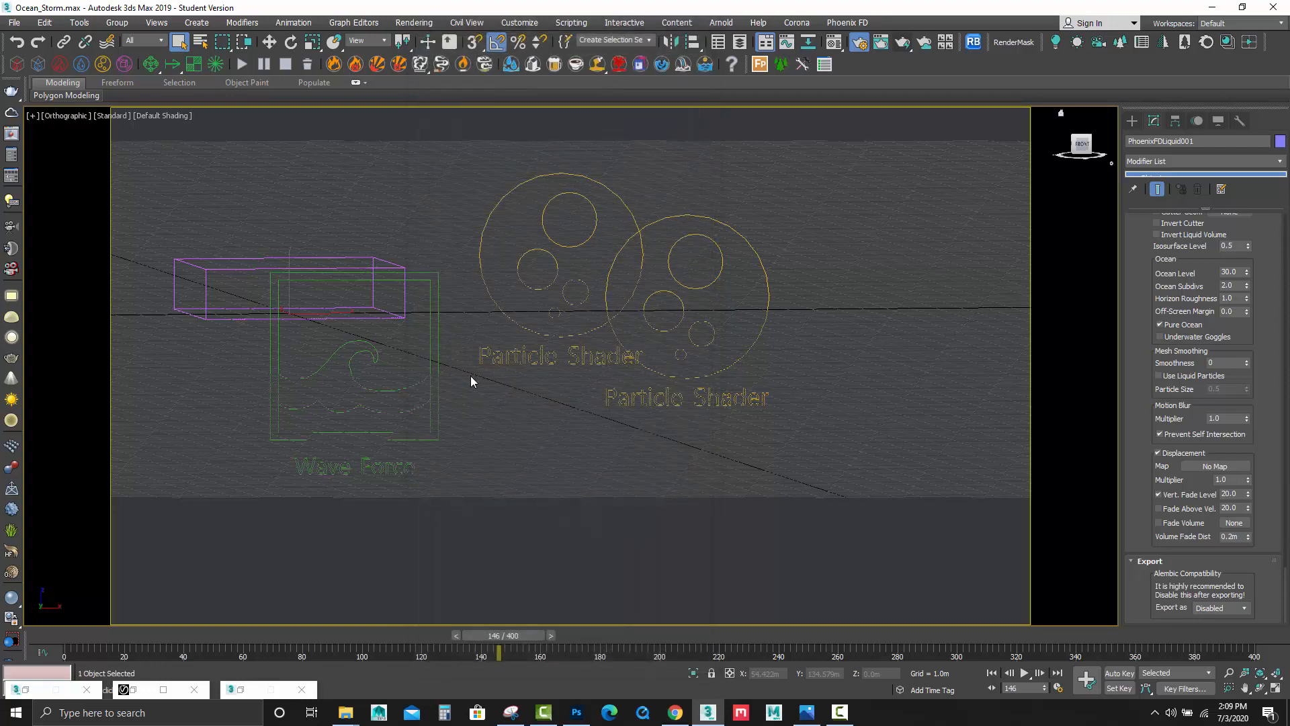
Place the simulator's ocean displacement map in the third material editor slot as an instance, and move the editor clear of the simulator.
left_click(836, 43)
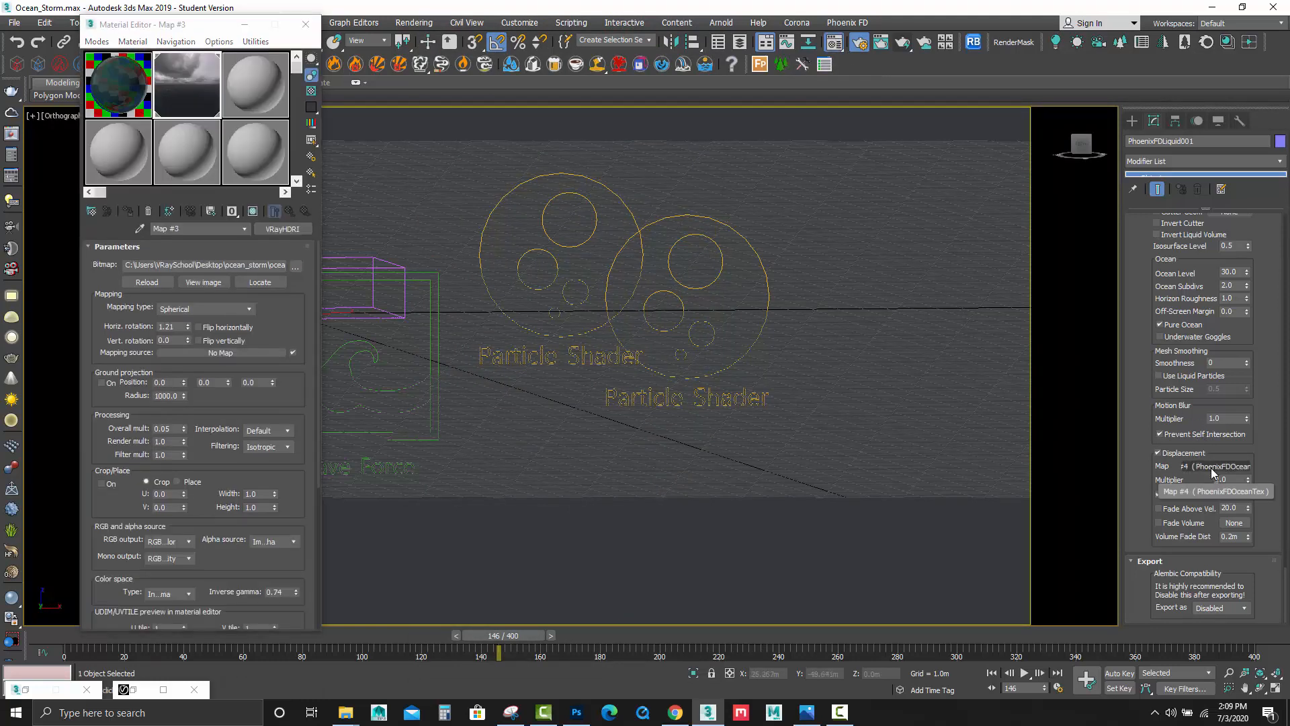
left_click_drag(260, 86, 260, 86)
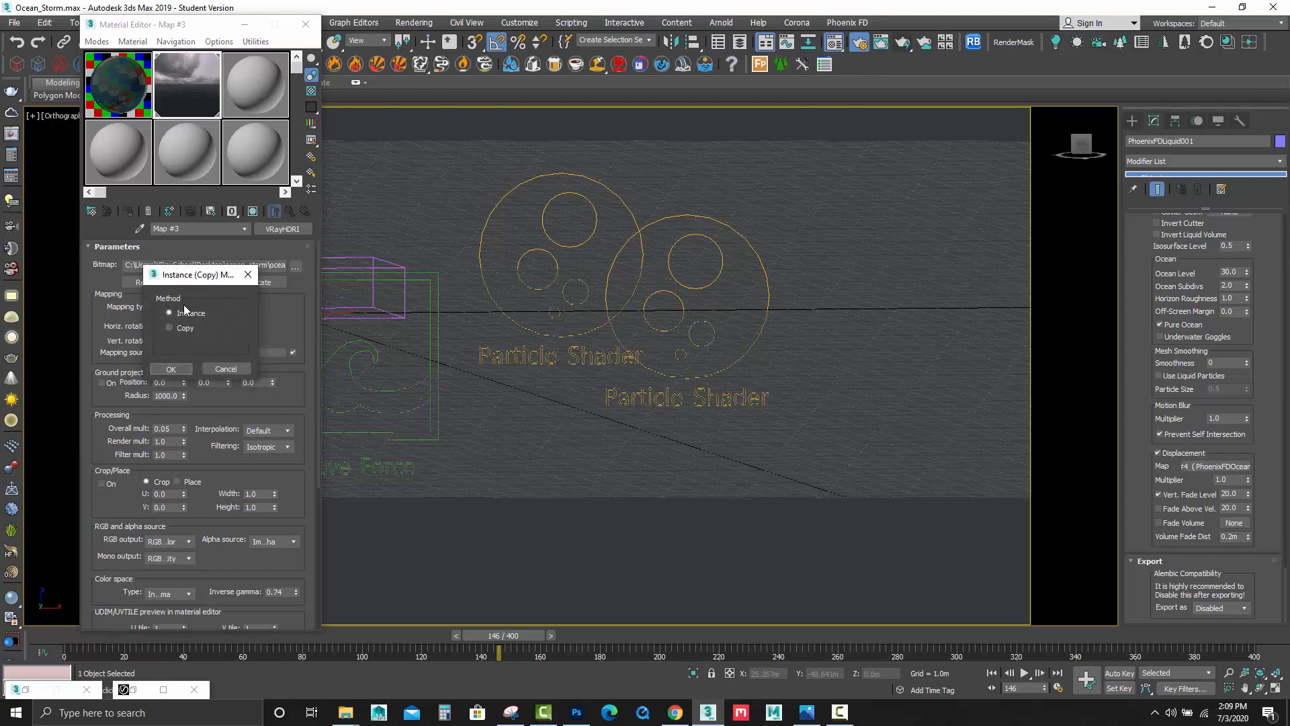
left_click(172, 369)
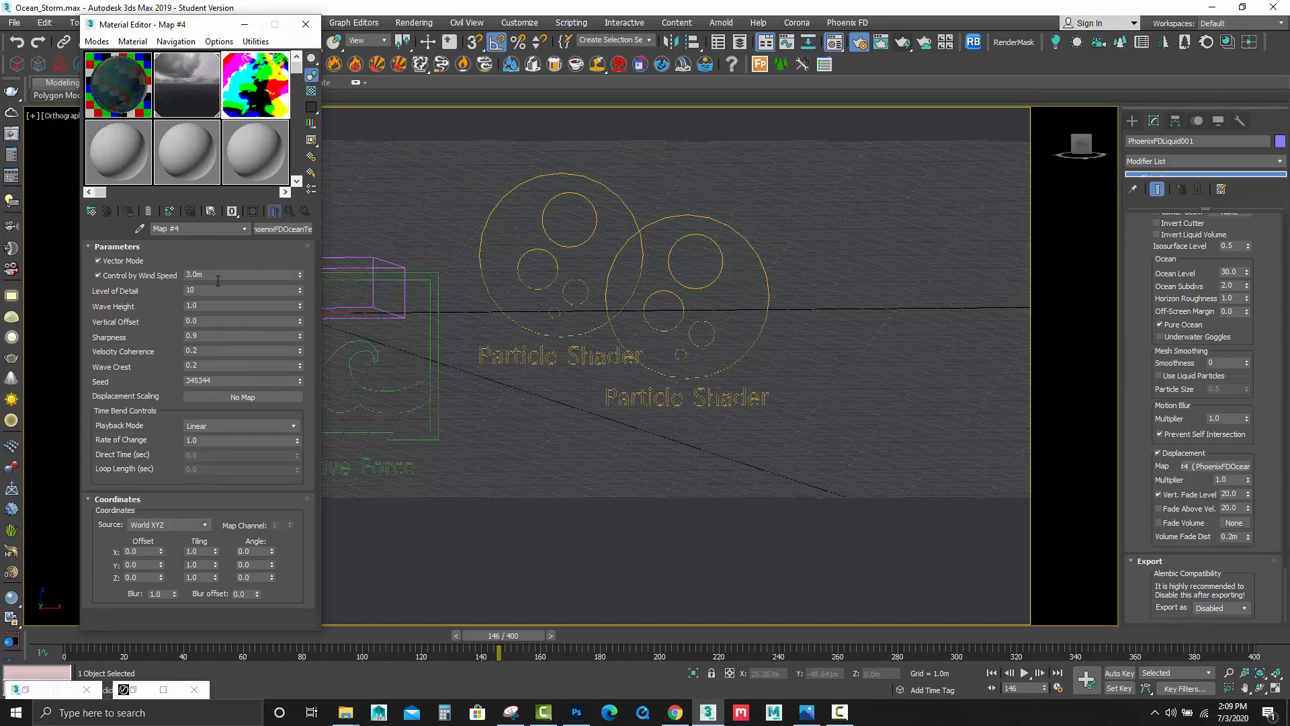
left_click_drag(195, 26, 836, 94)
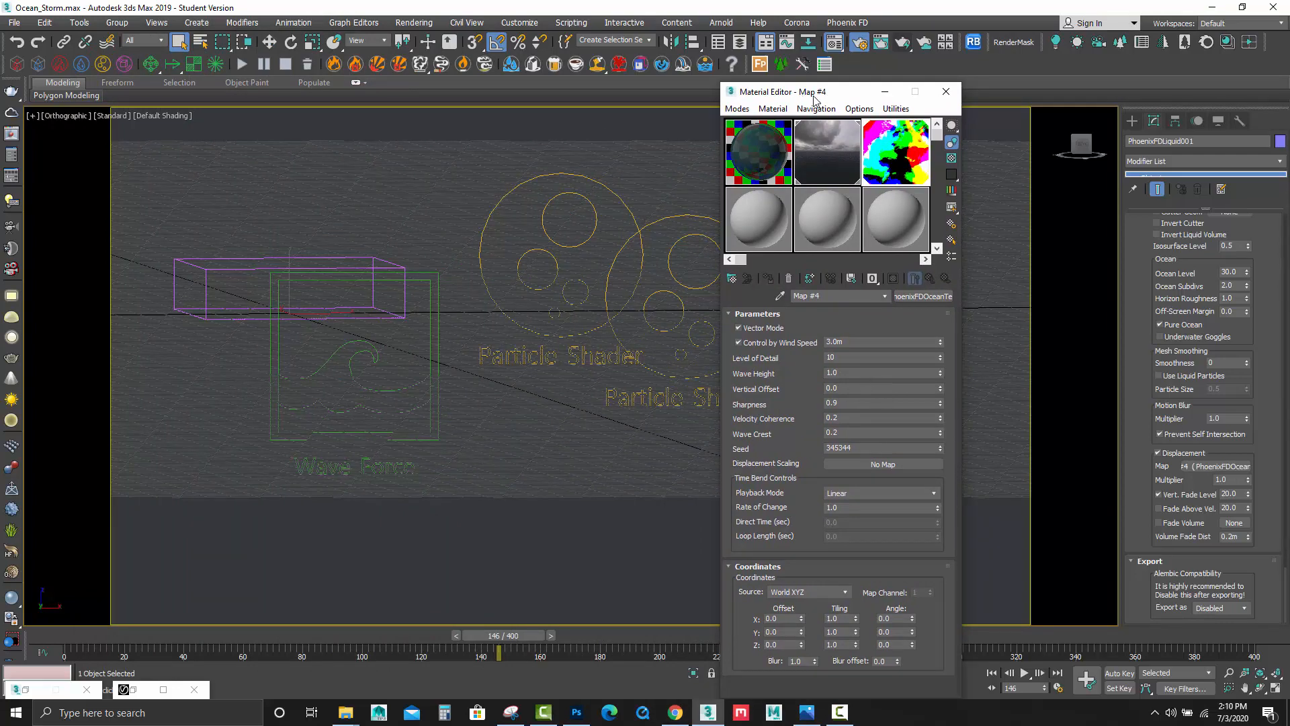
Select the liquid simulator, frame it in the Perspective view and start its simulation.
left_click(385, 258)
left_click(386, 261)
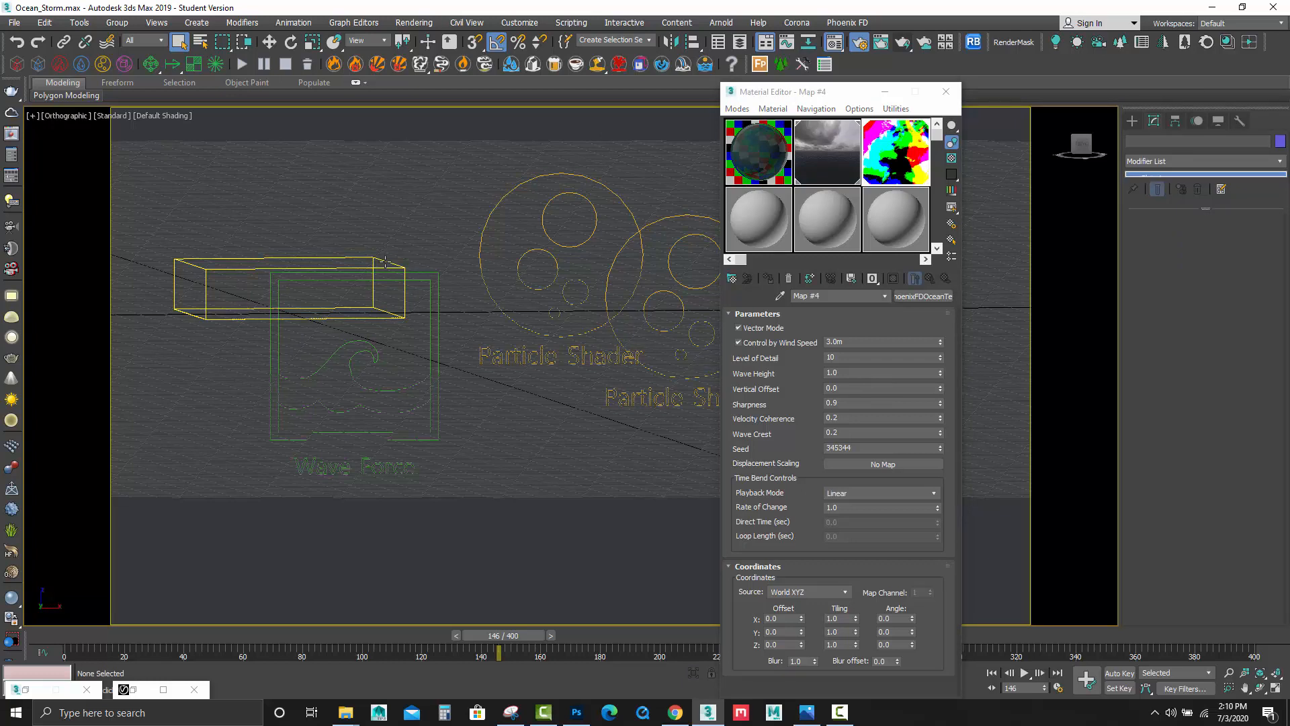
left_click(386, 261)
key("p")
key("z")
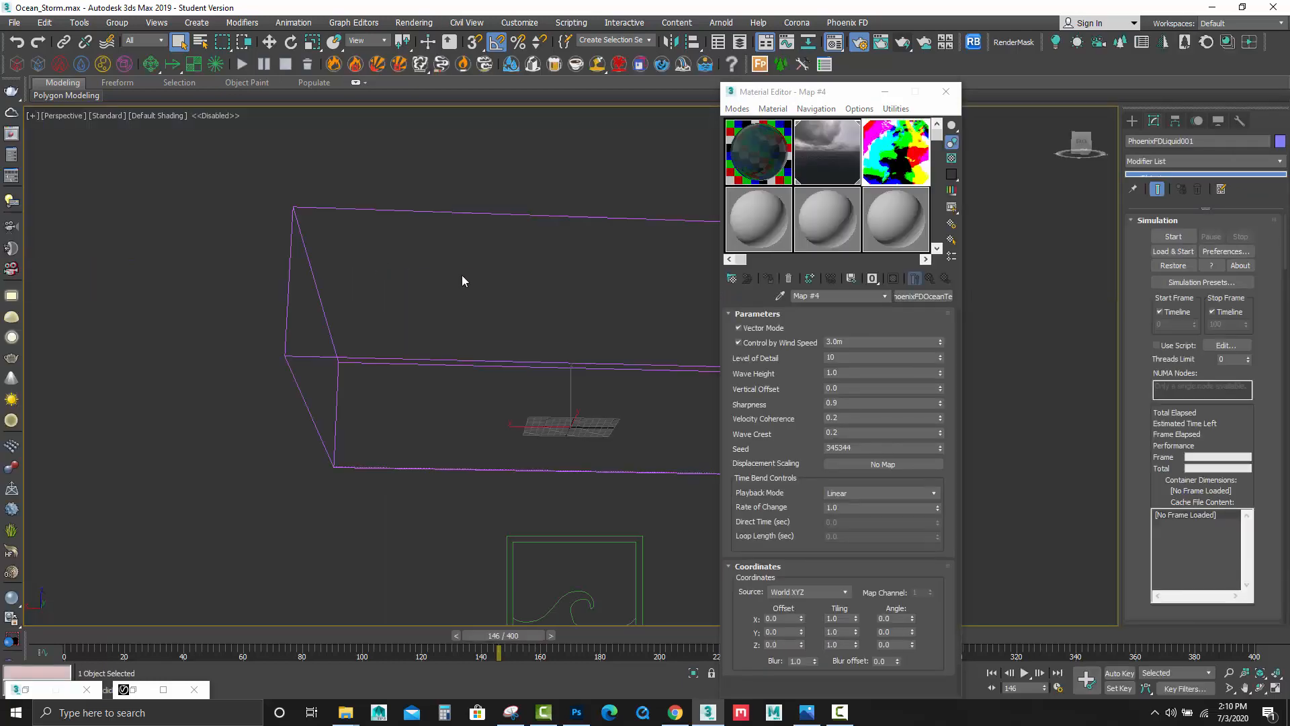
key("d")
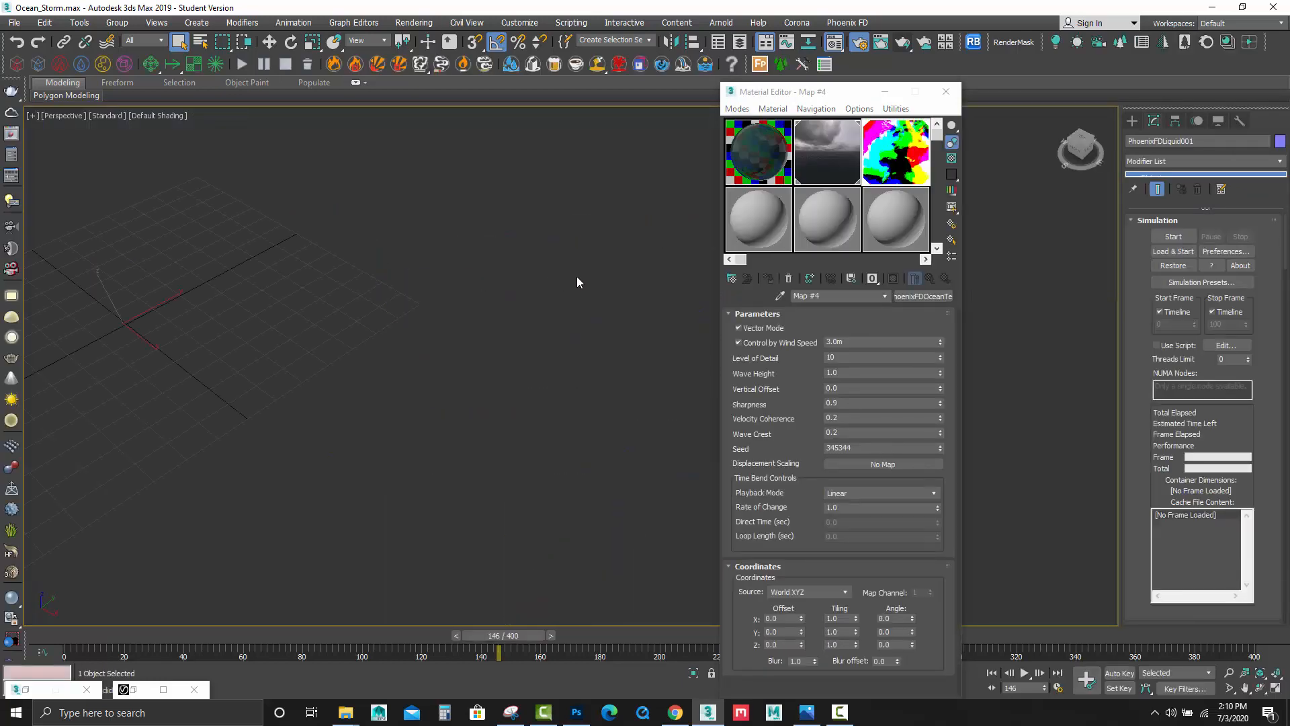
key("z")
middle_click_drag(572, 289, 583, 263, "alt")
middle_click_drag(583, 262, 453, 202)
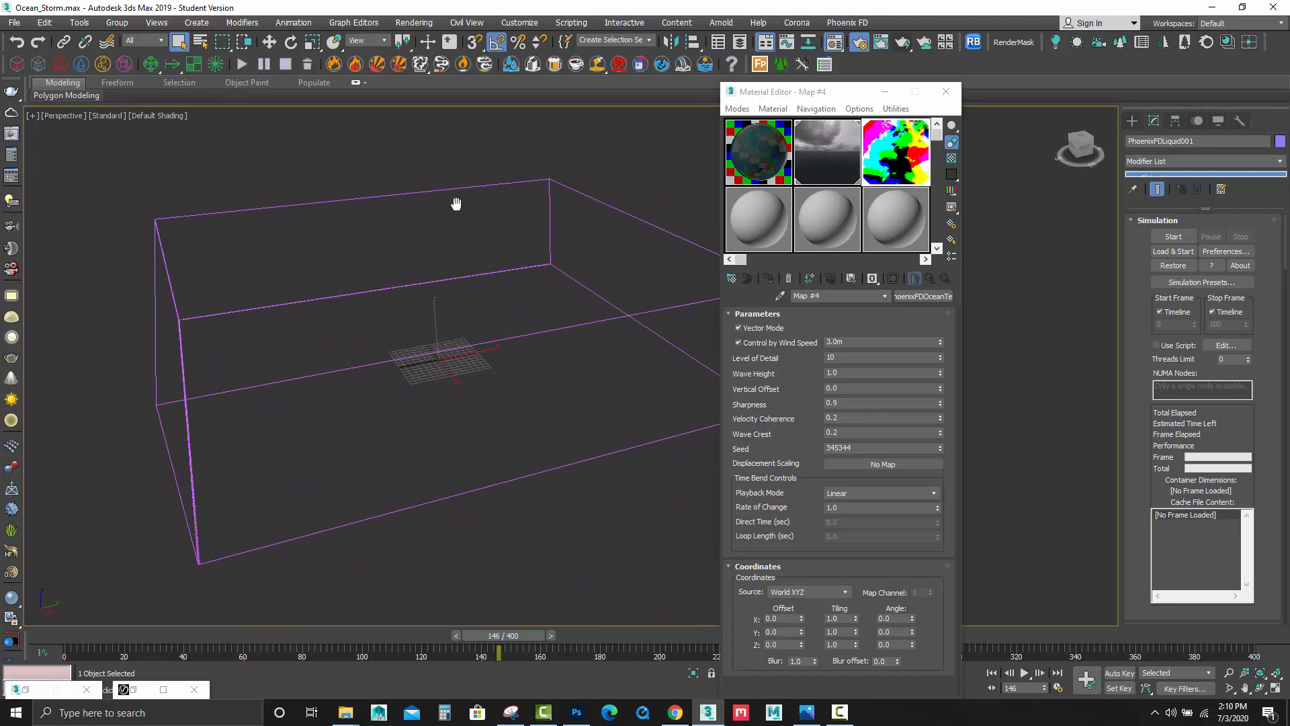
left_click(1173, 237)
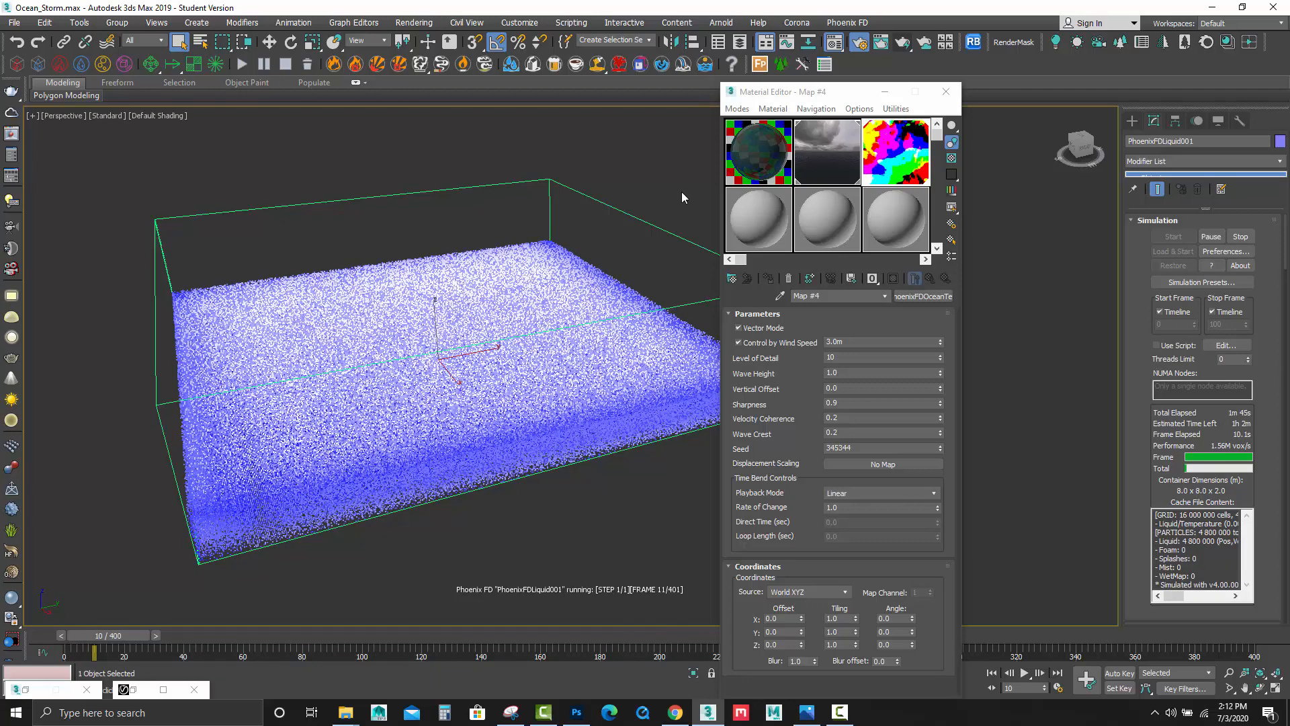
Start a test render of the running liquid simulation from a closer view, cancel it and stop the simulation.
middle_click_drag(681, 192, 649, 179, "alt")
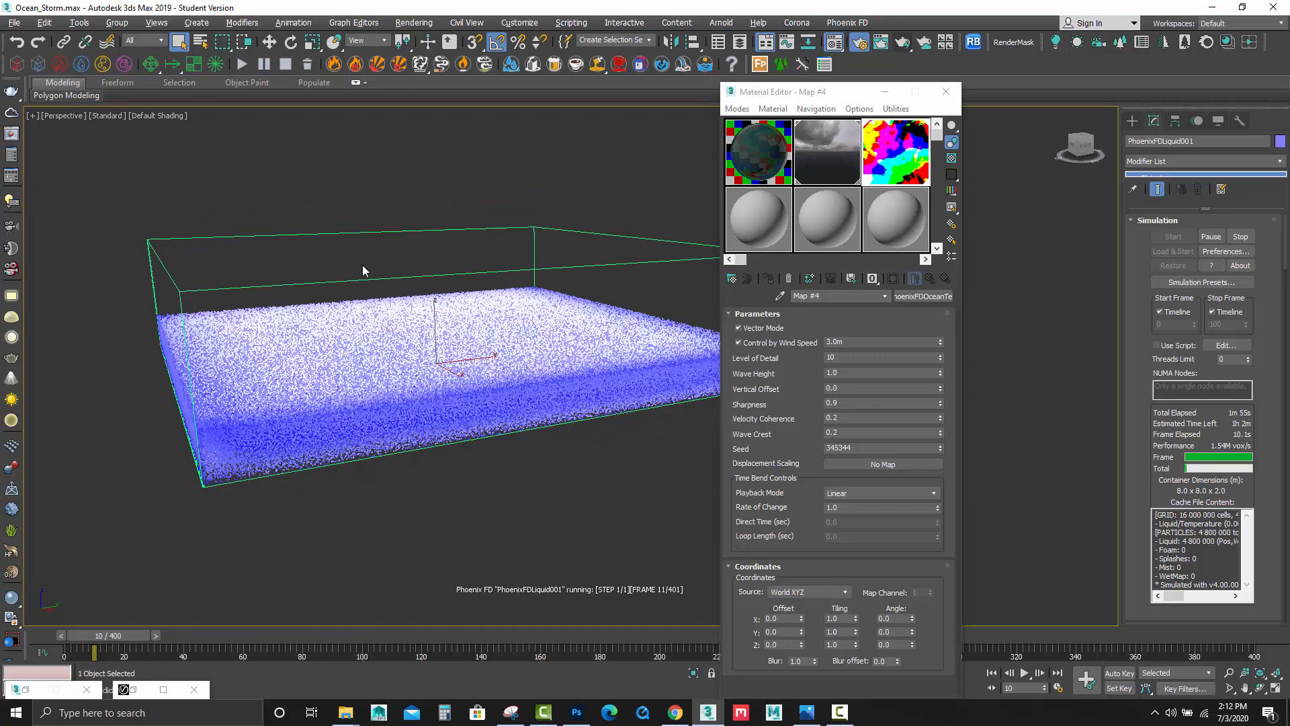
scroll(350, 268, "up", 4)
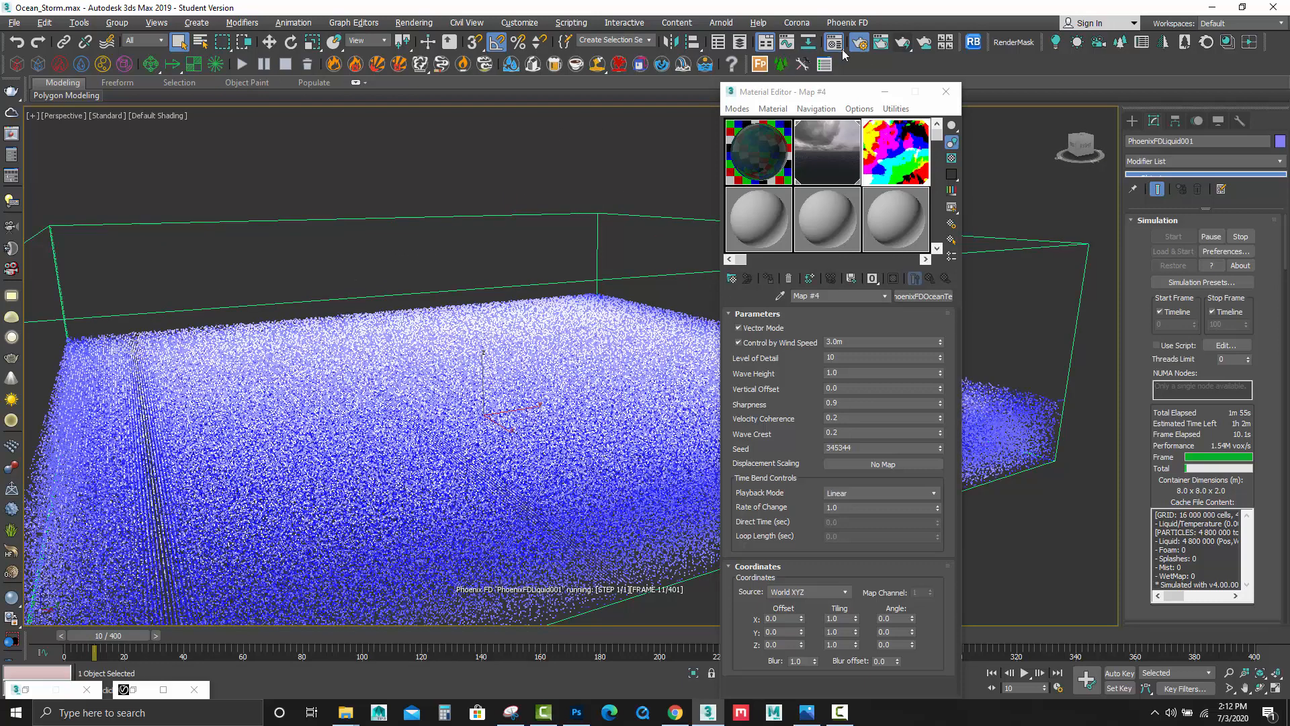
left_click(902, 43)
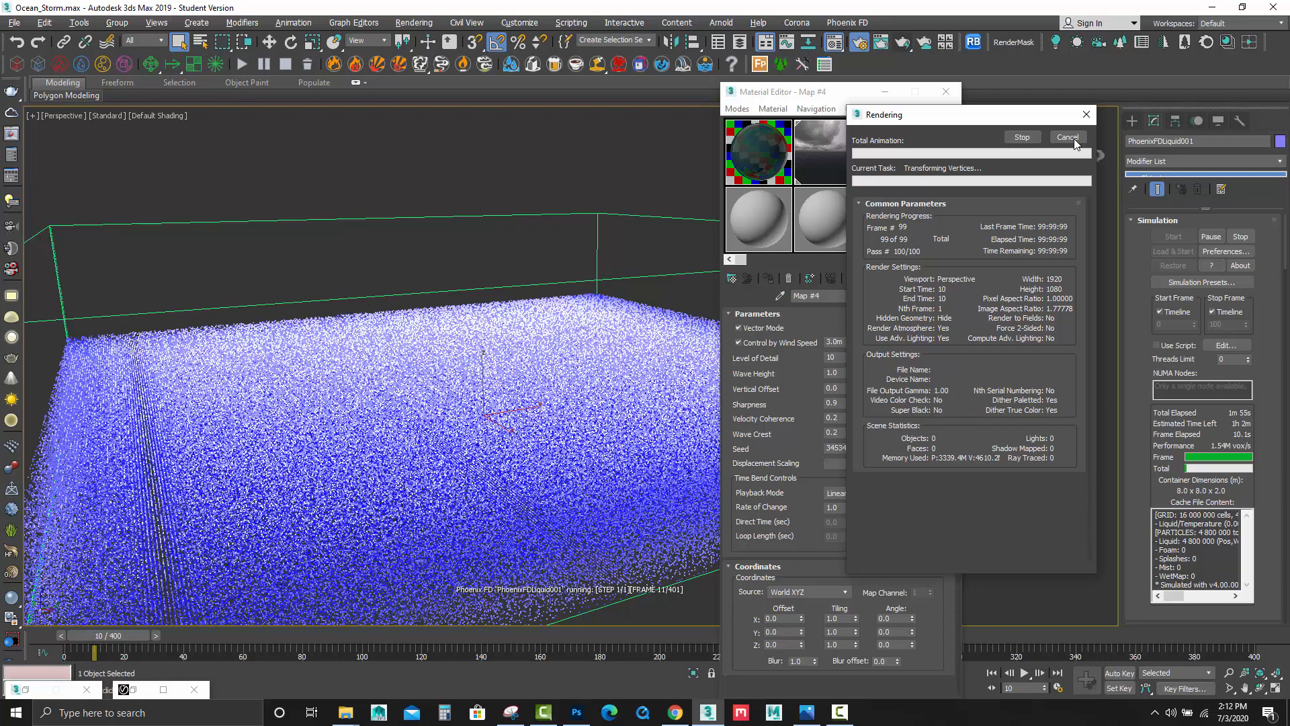
left_click(1239, 236)
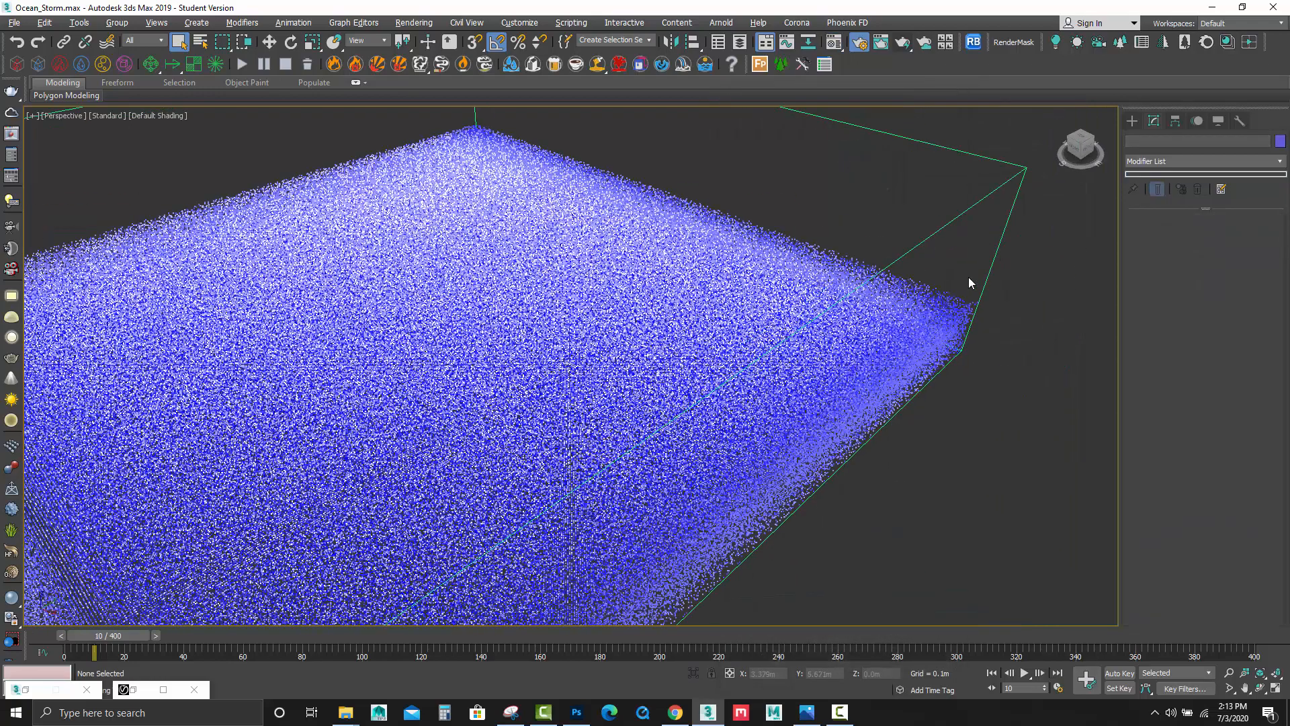
Select the WaveForce helper and set its strength to 10.
scroll(969, 282, "down", 5)
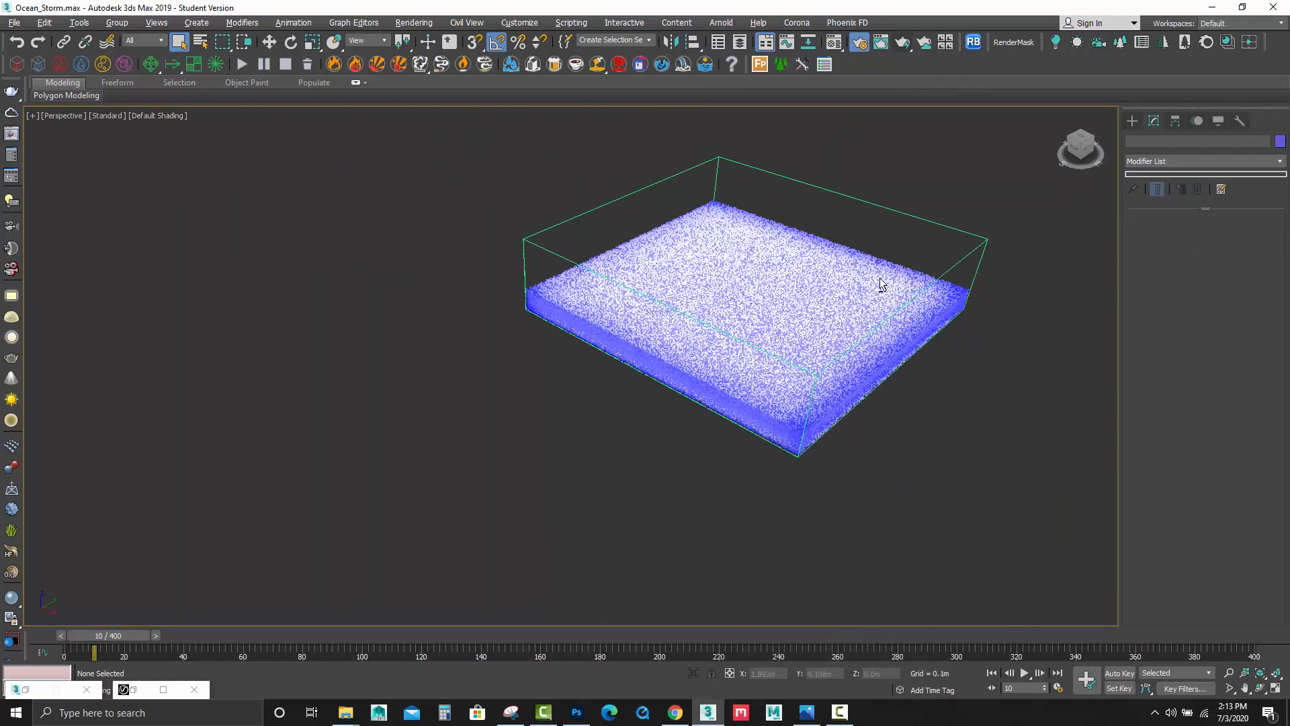
mouse_move(882, 285)
middle_mouse_down("alt")
mouse_move(832, 233)
mouse_move(824, 249)
mouse_move(875, 301)
middle_mouse_up("alt")
scroll(825, 248, "down", 5)
scroll(875, 301, "down", 6)
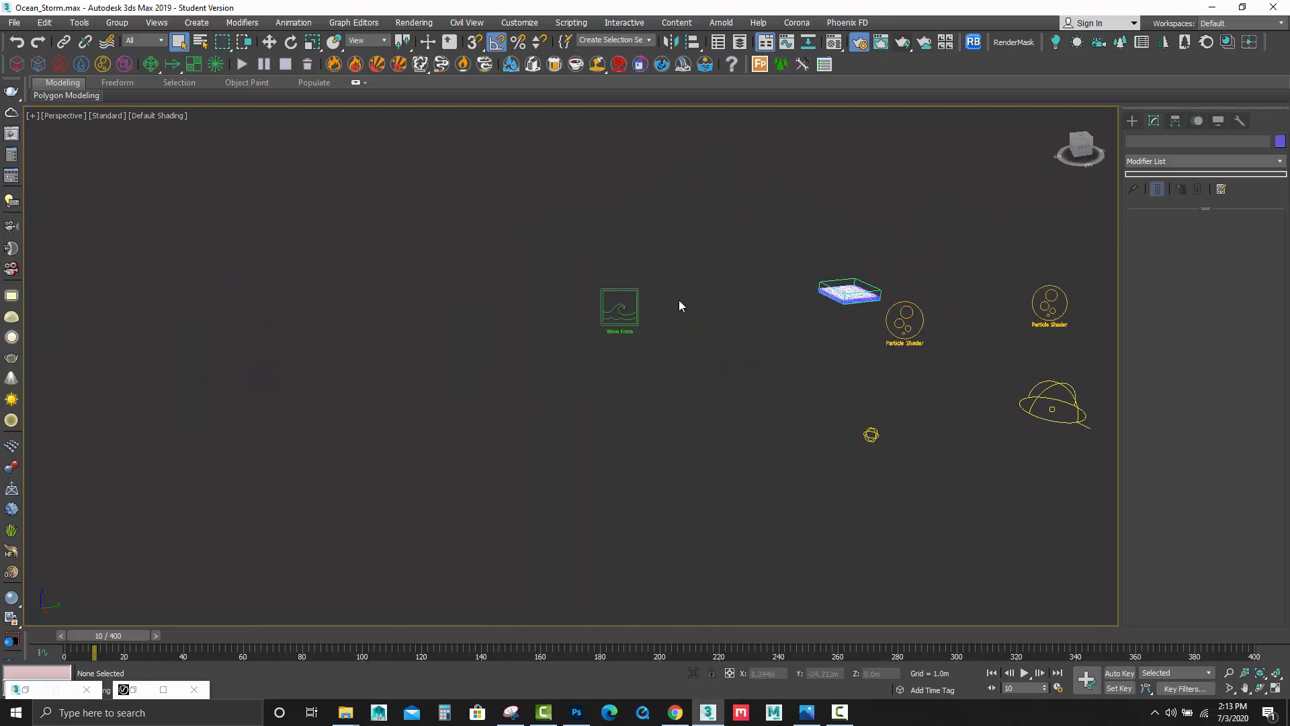
left_click(632, 307)
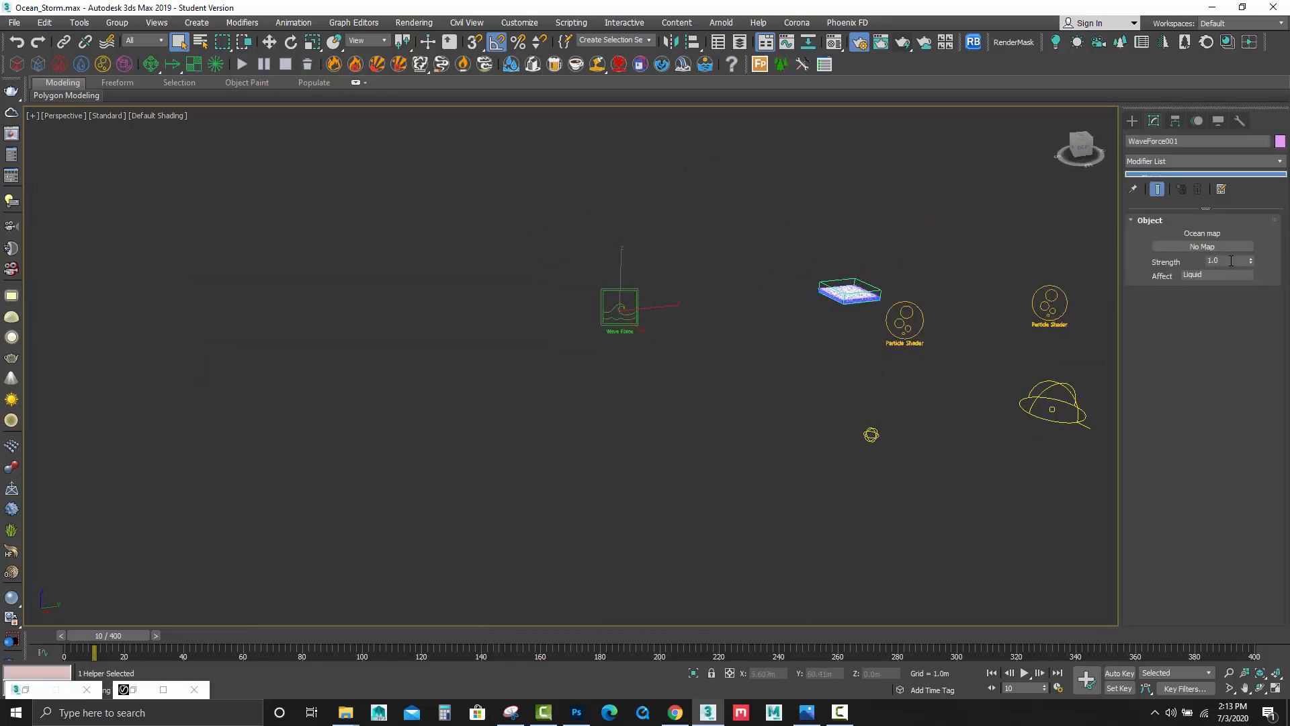
double_click(1201, 260)
key("Return")
Assign the PhoenixFDOceanTex map from the material editor to the WaveForce helper's ocean map as an instance.
scroll(920, 260, "up", 2)
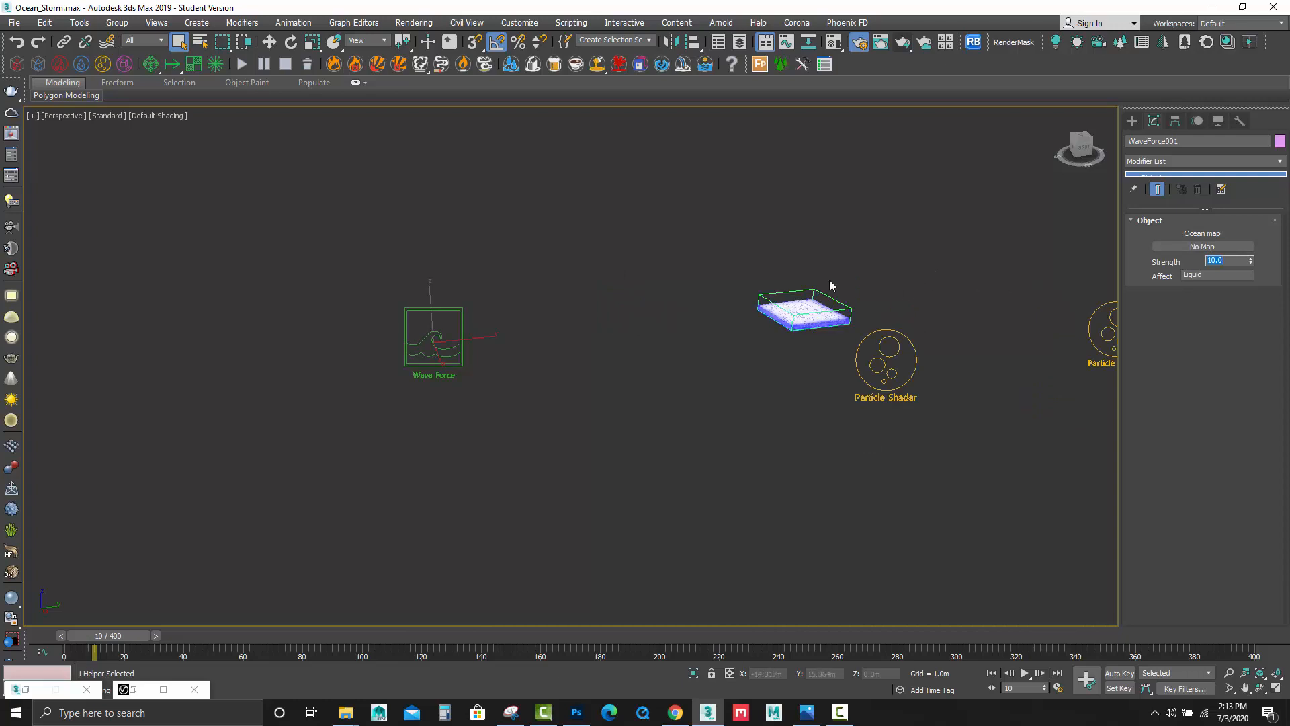
middle_click_drag(779, 285, 744, 295)
left_click(834, 41)
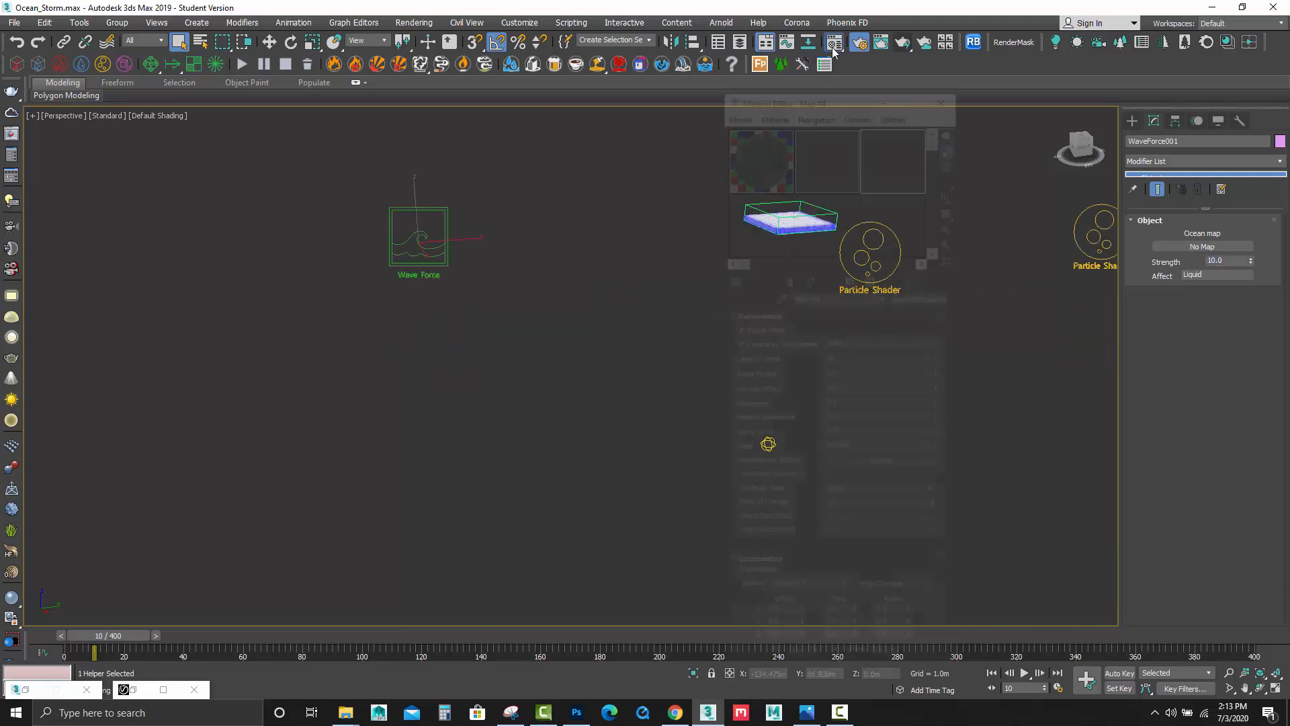
left_click_drag(825, 94, 641, 164)
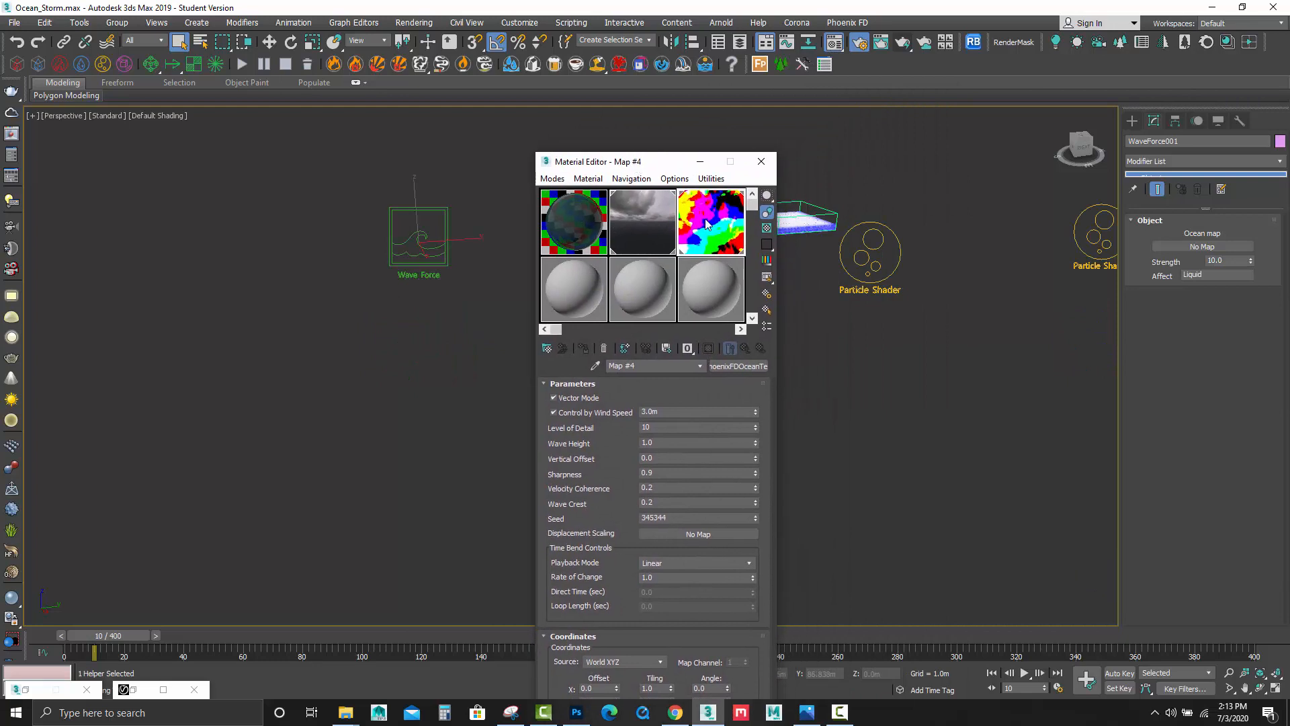
left_click_drag(703, 233, 1202, 248)
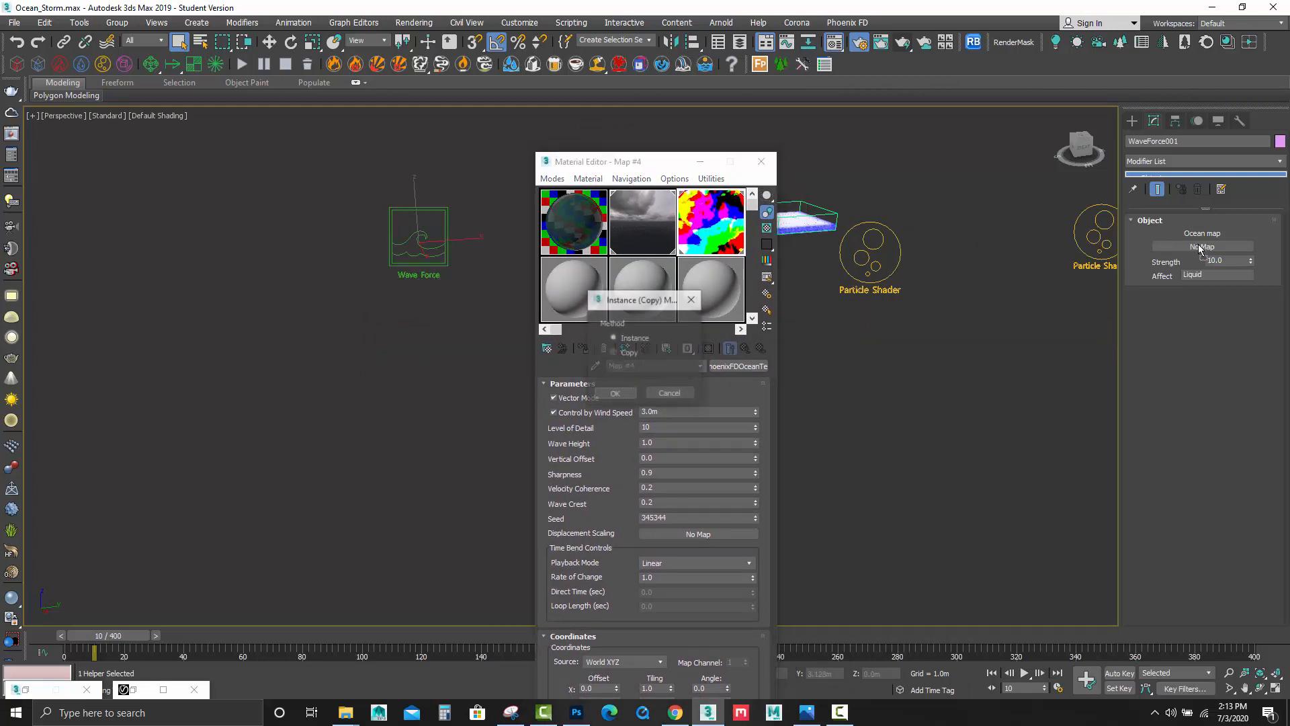
left_click(615, 395)
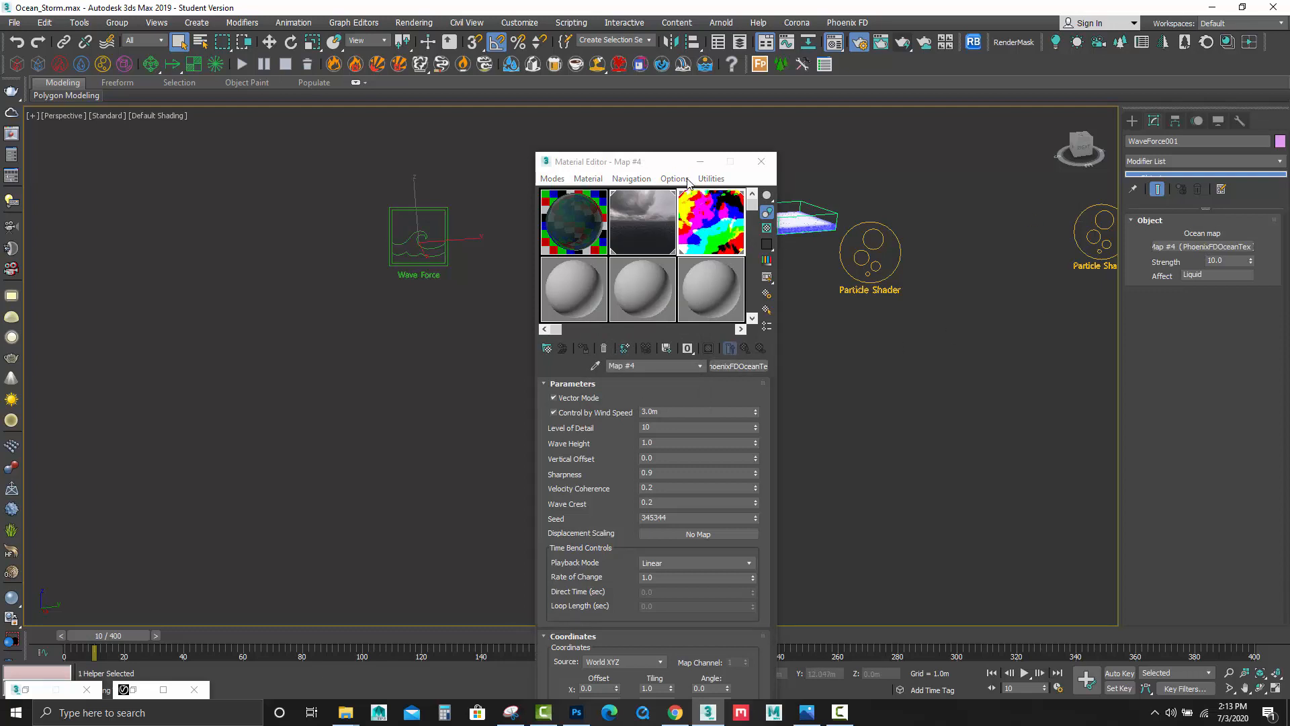
left_click_drag(663, 167, 607, 177)
Delete the liquid simulator's cached simulation and run the simulation again.
scroll(800, 222, "up", 10)
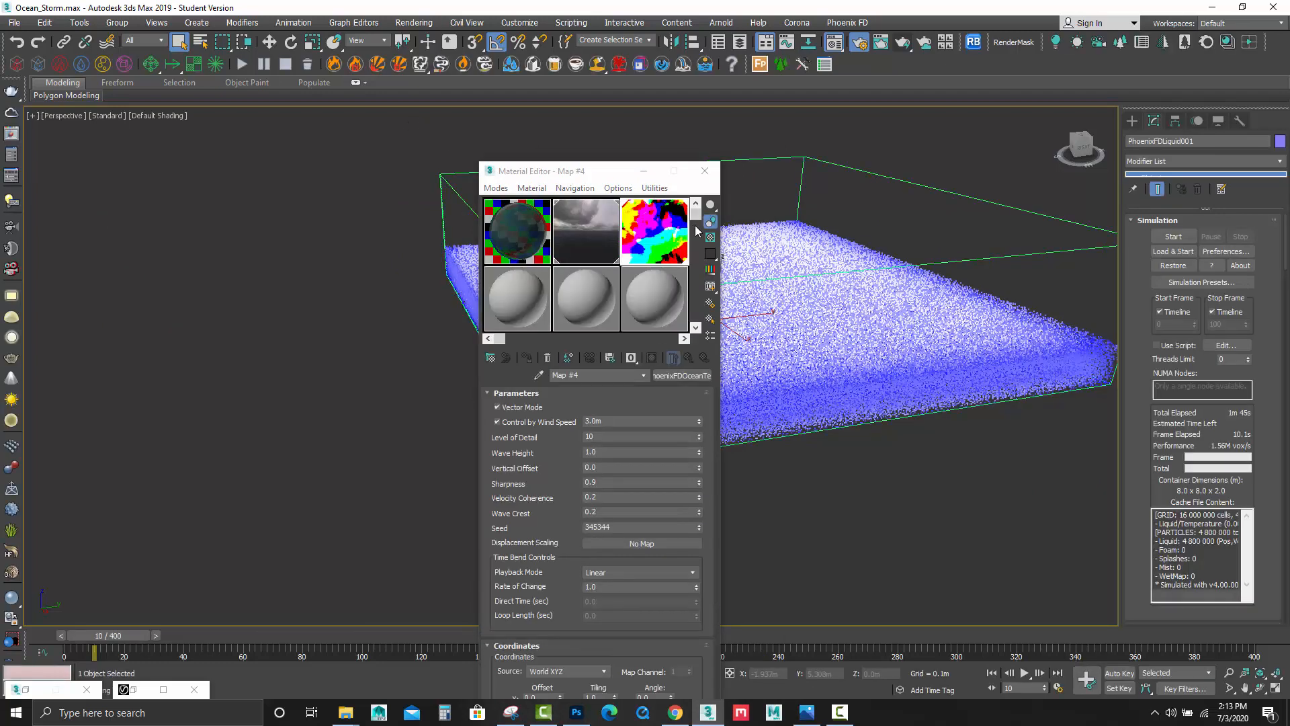
left_click(308, 64)
left_click(758, 398)
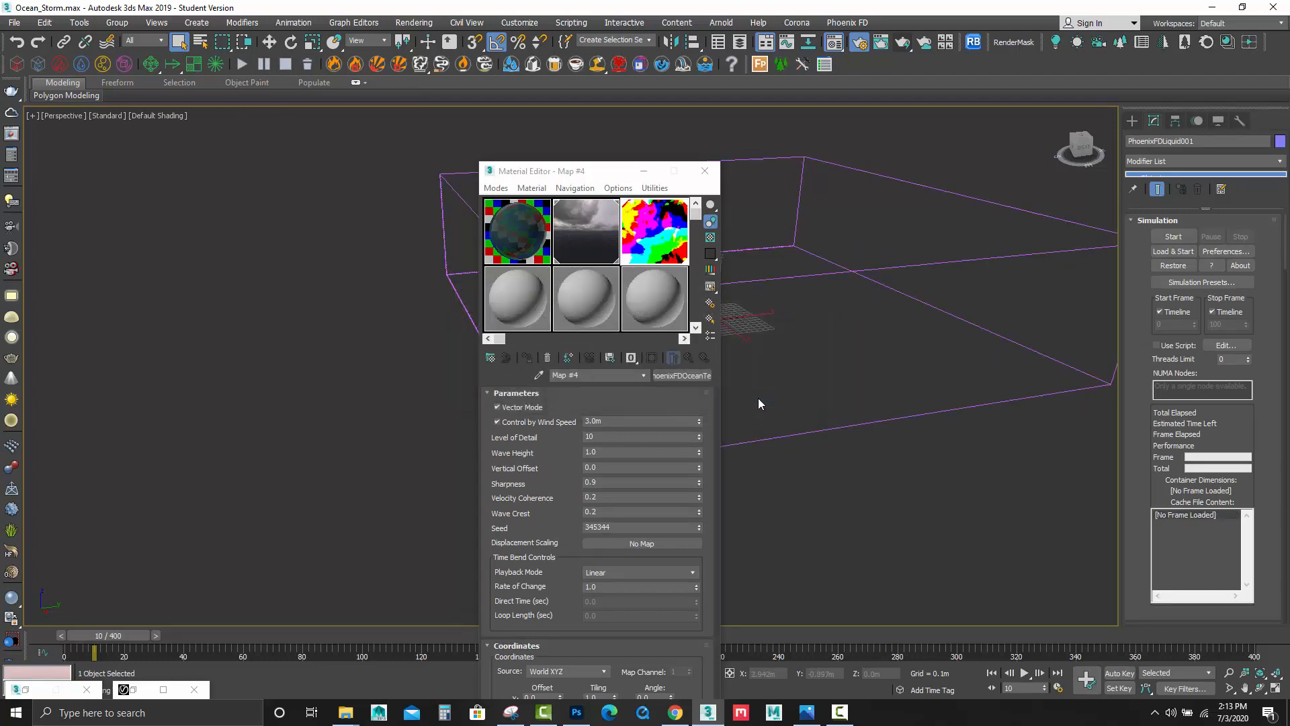
left_click_drag(530, 170, 119, 124)
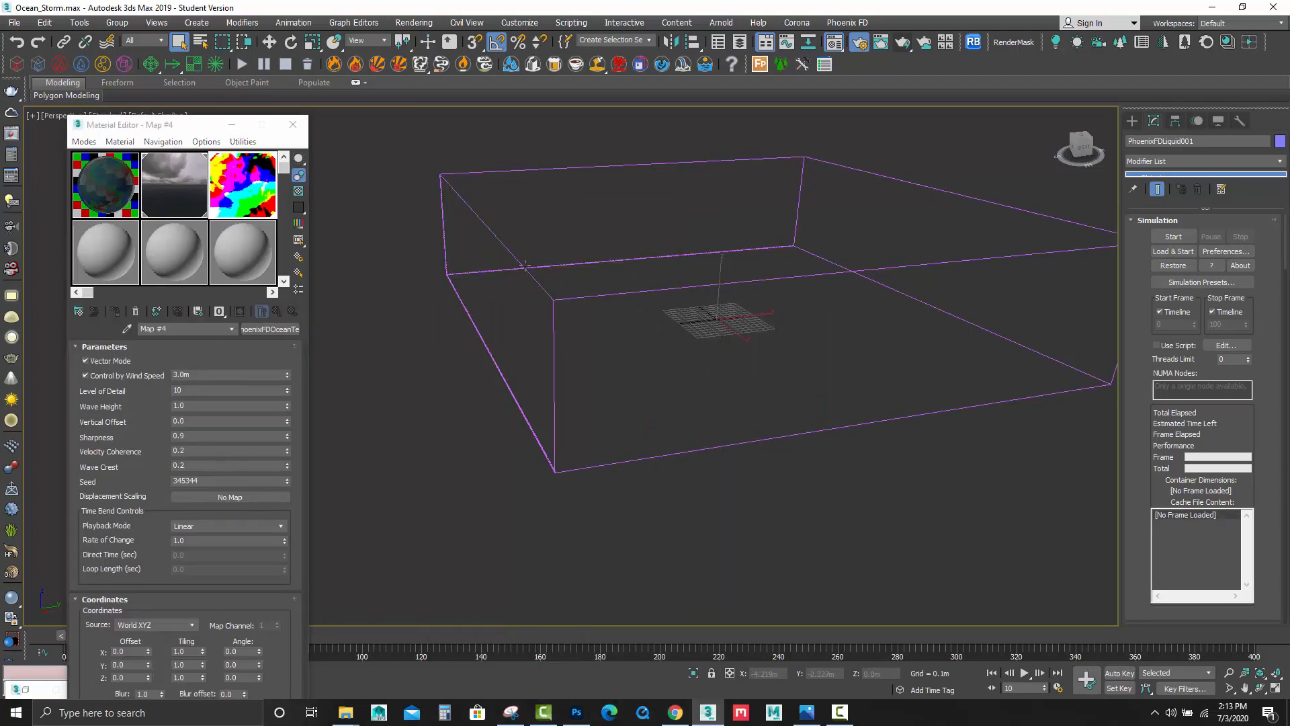
left_click(242, 64)
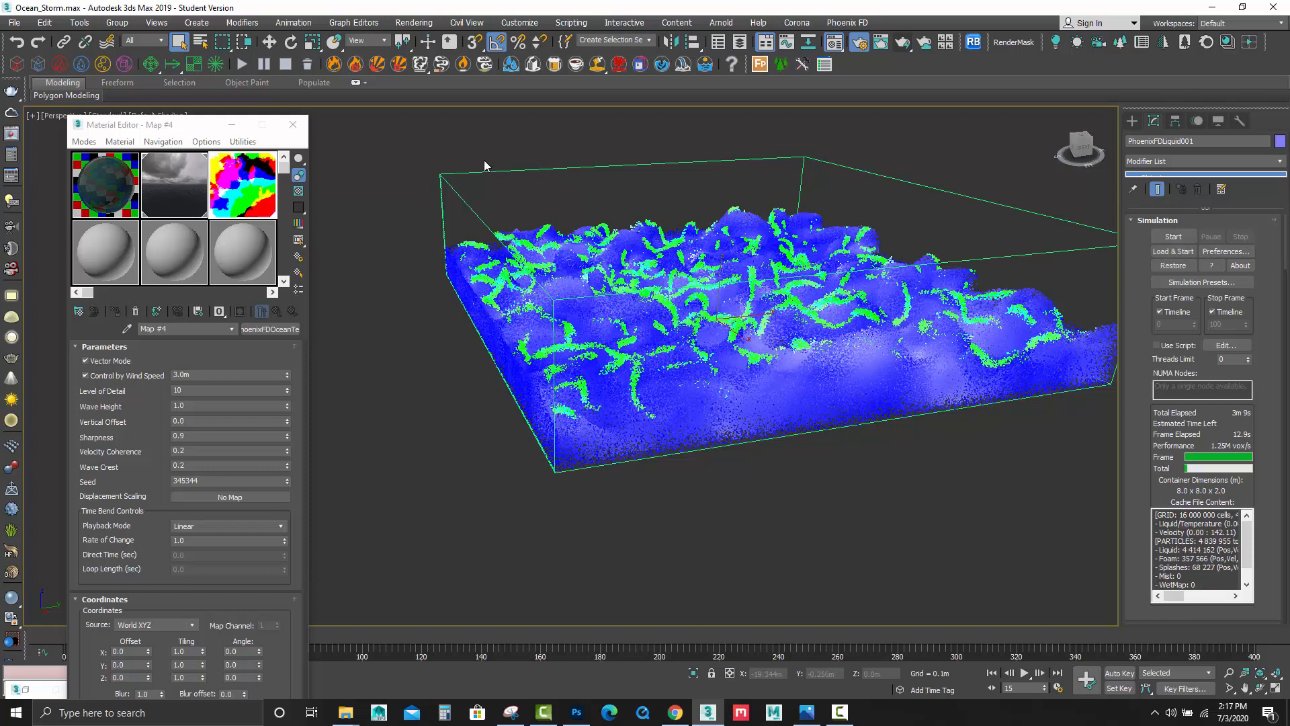
Review the simulated waves and foam up close over the early frames, go to frame 14 and render the Perspective view.
left_click_drag(195, 126, 291, 171)
middle_click_drag(668, 238, 669, 189, "alt")
scroll(701, 231, "up", 3)
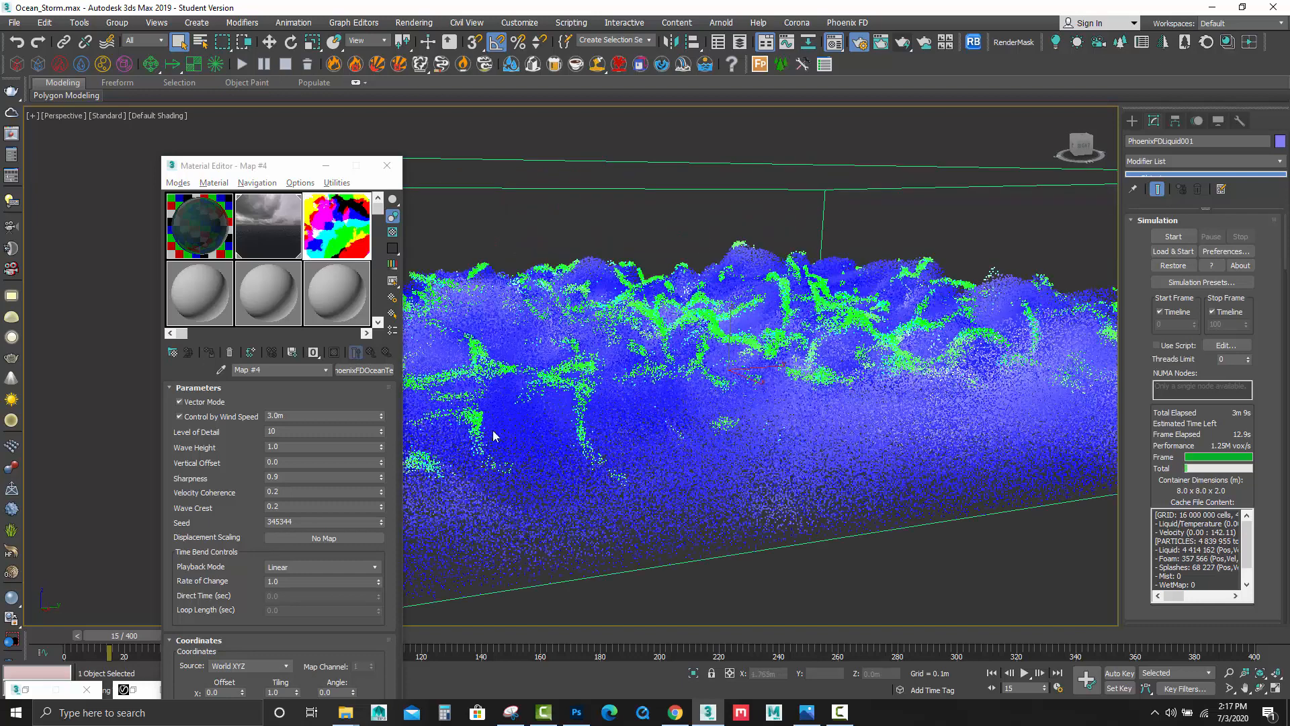
left_click_drag(128, 639, 99, 636)
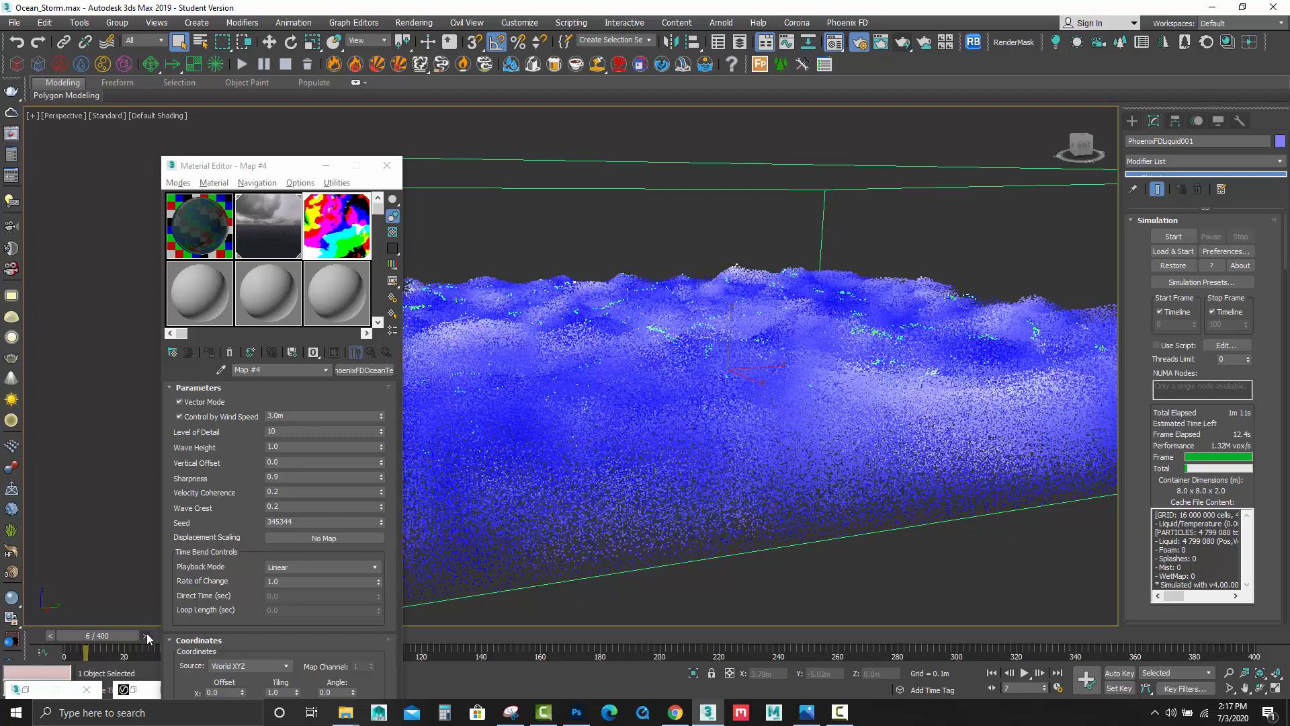
left_click_drag(146, 634, 147, 635)
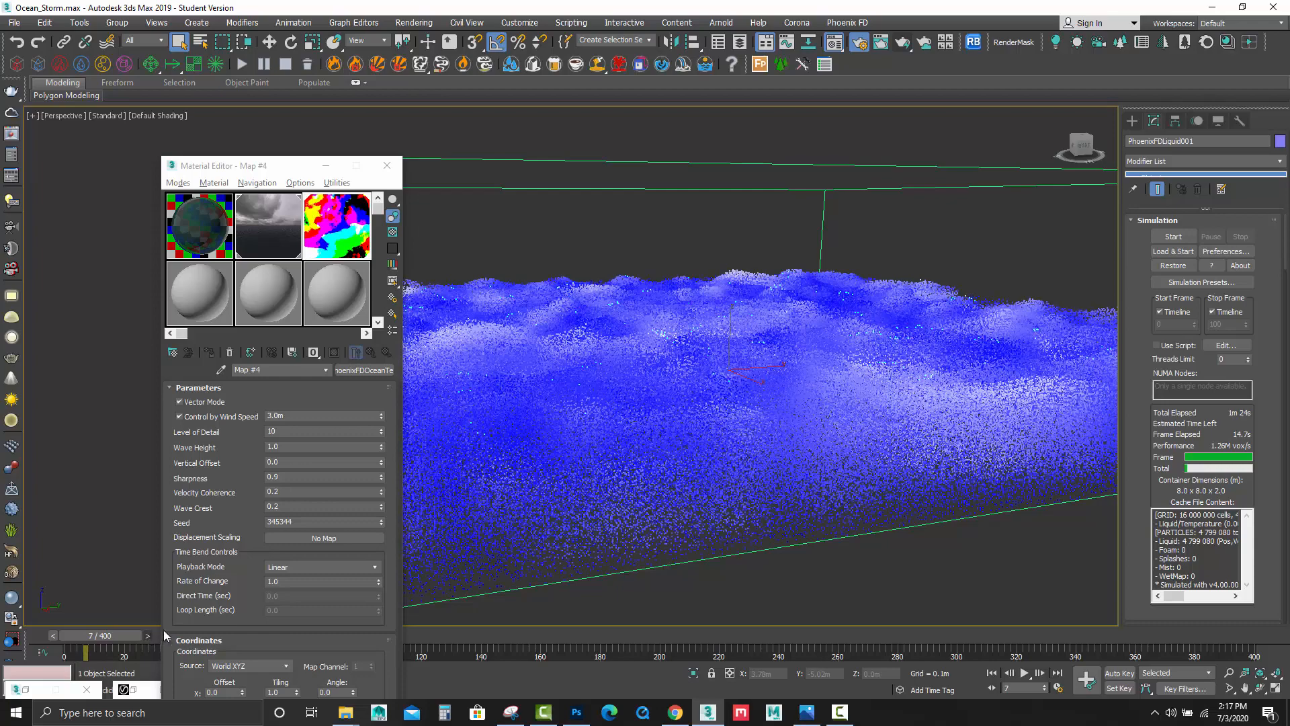
left_click_drag(145, 634, 143, 633)
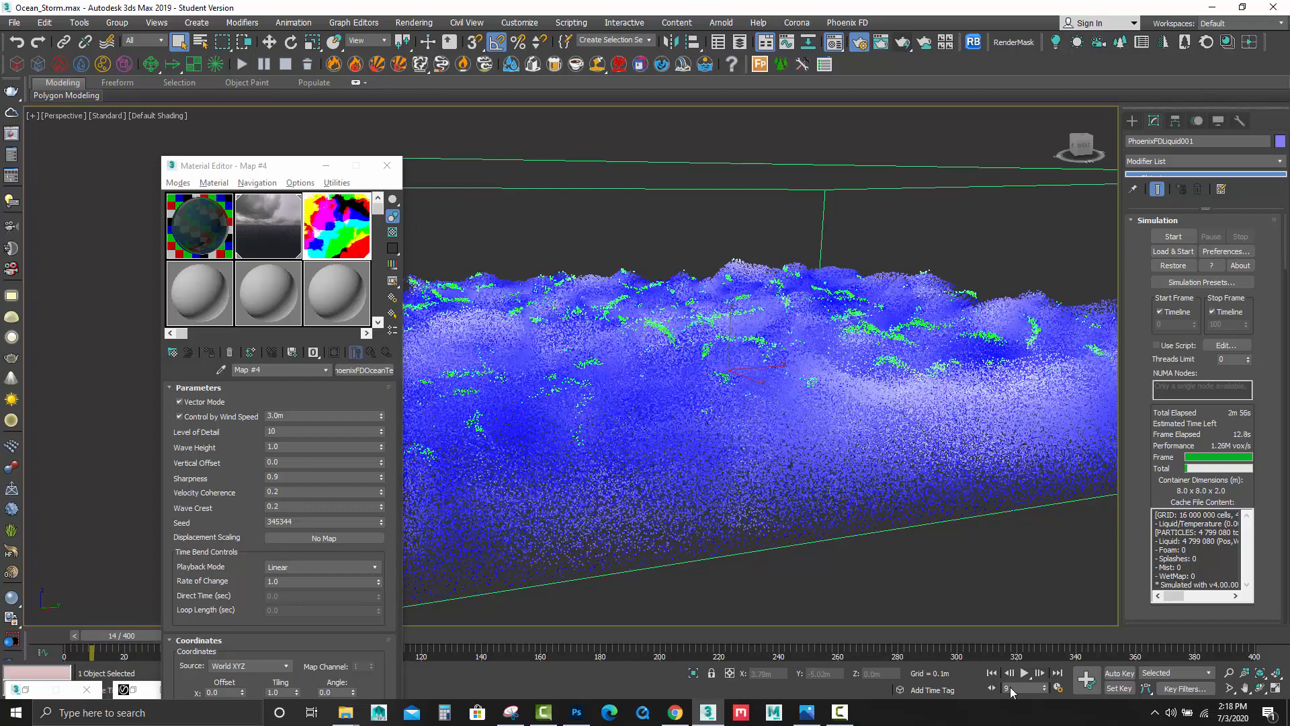
left_click(1011, 688)
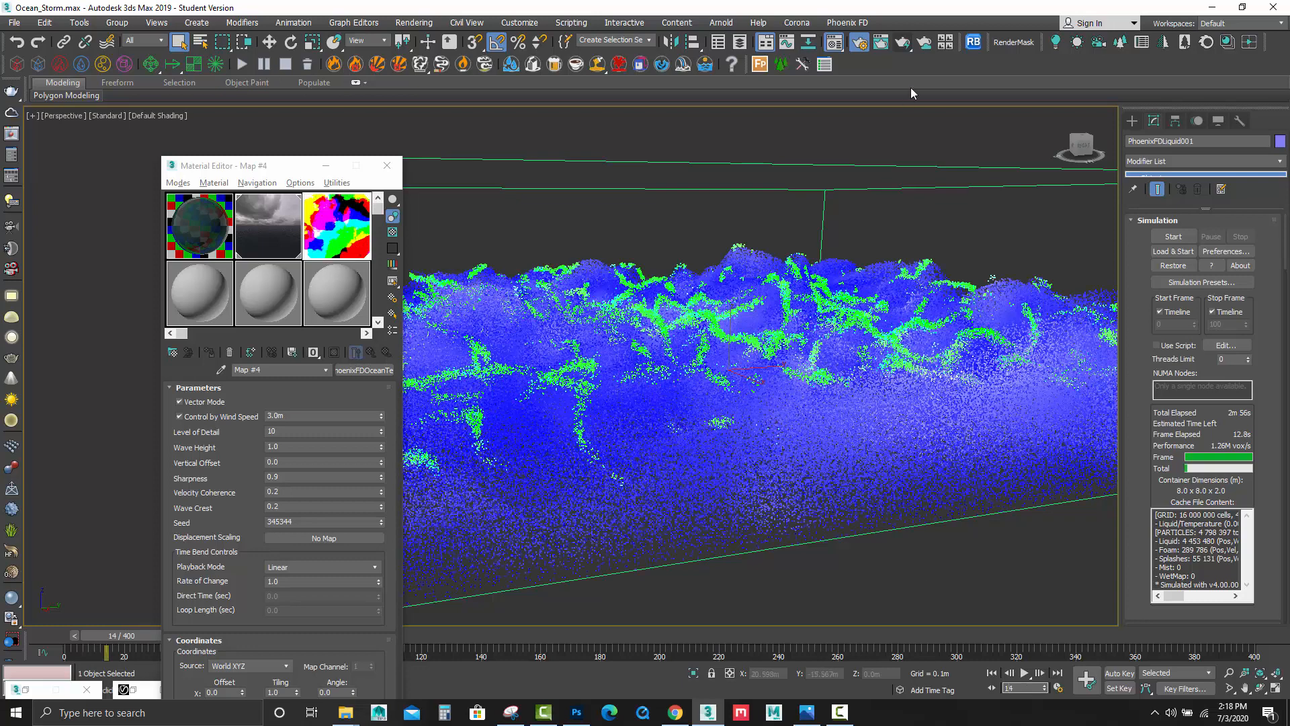
left_click(903, 42)
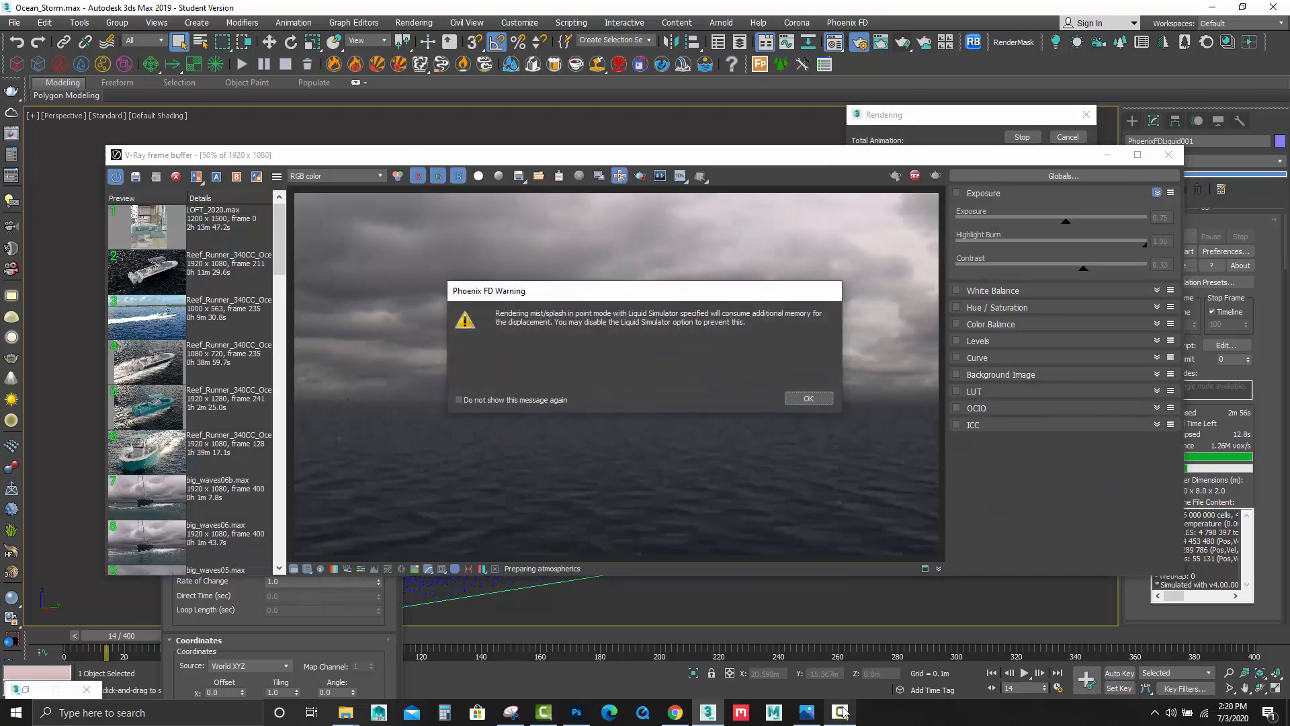
Let the Perspective test render of frame 14 run, stop it early and minimize the frame buffer.
left_click(809, 399)
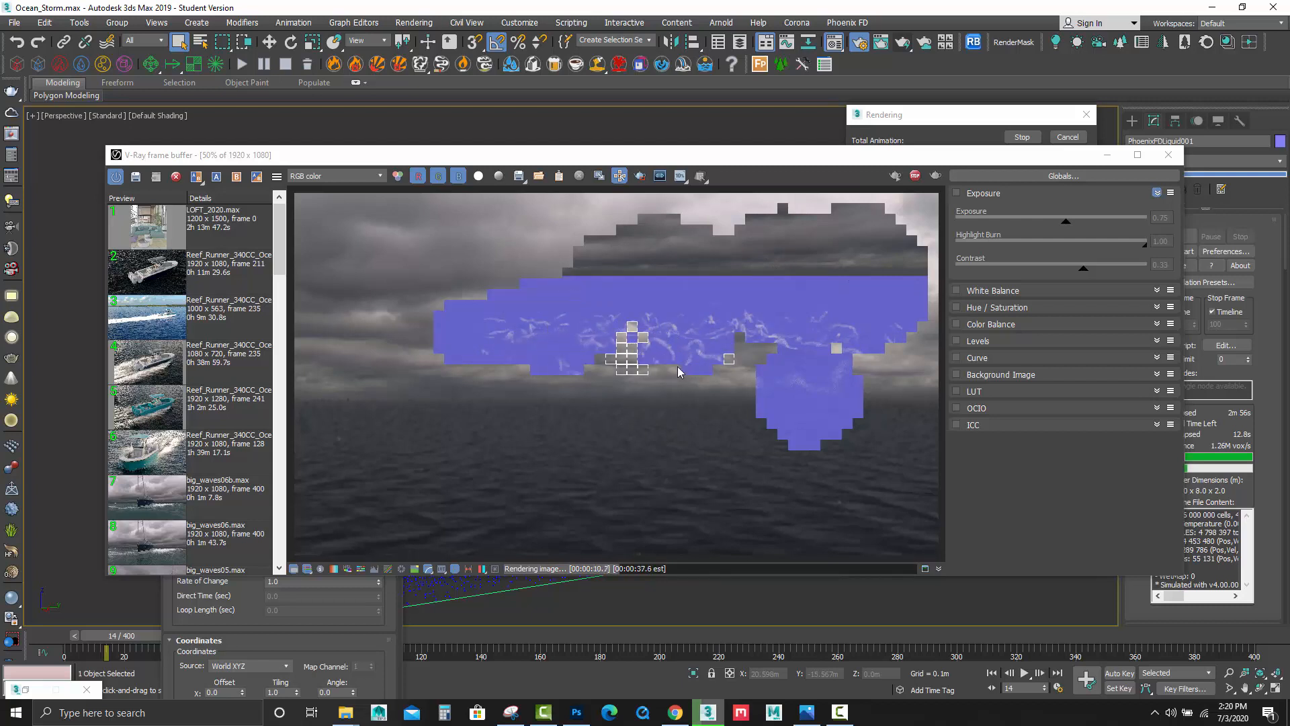
left_click(1022, 139)
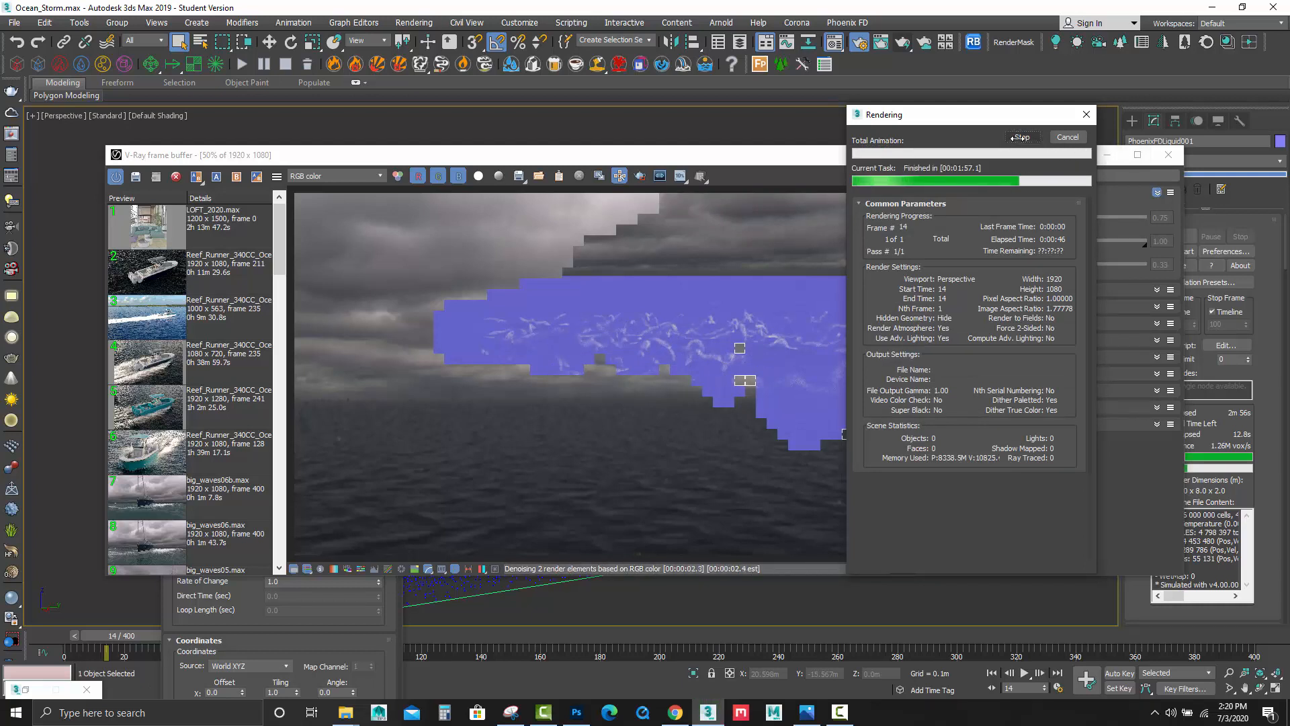
left_click(1107, 155)
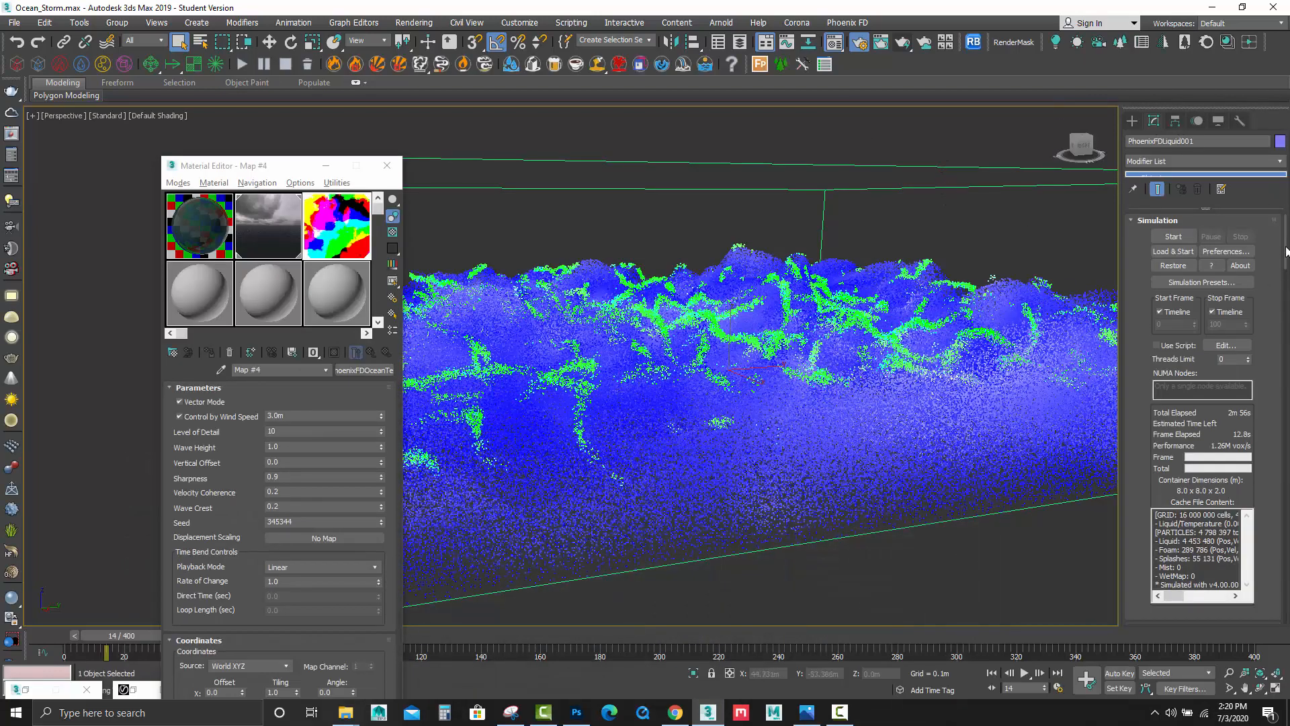
Set the liquid simulator's rendering mode to Mesh and assign the VRayMtl Material #1 to the simulator.
left_click_drag(1285, 235, 1273, 586)
left_click(1222, 398)
left_click(1195, 445)
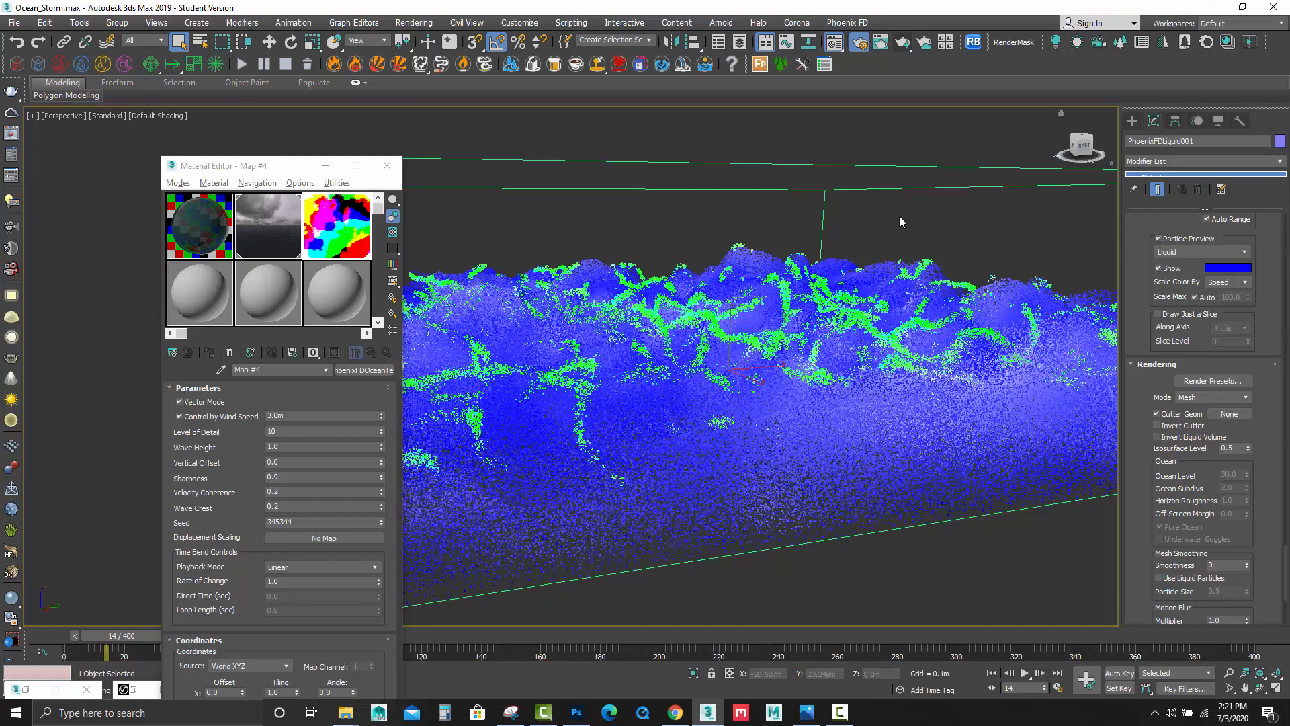
left_click_drag(282, 168, 145, 144)
left_click(66, 205)
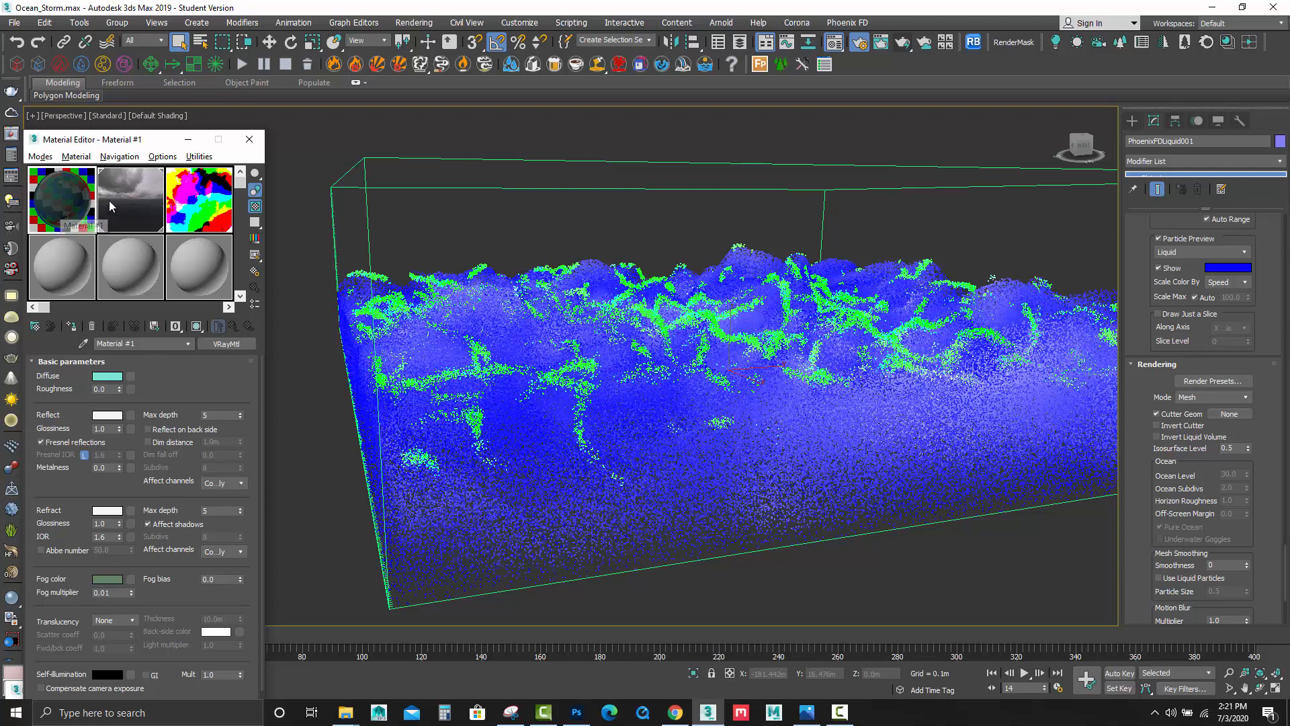
left_click_drag(382, 244, 367, 201)
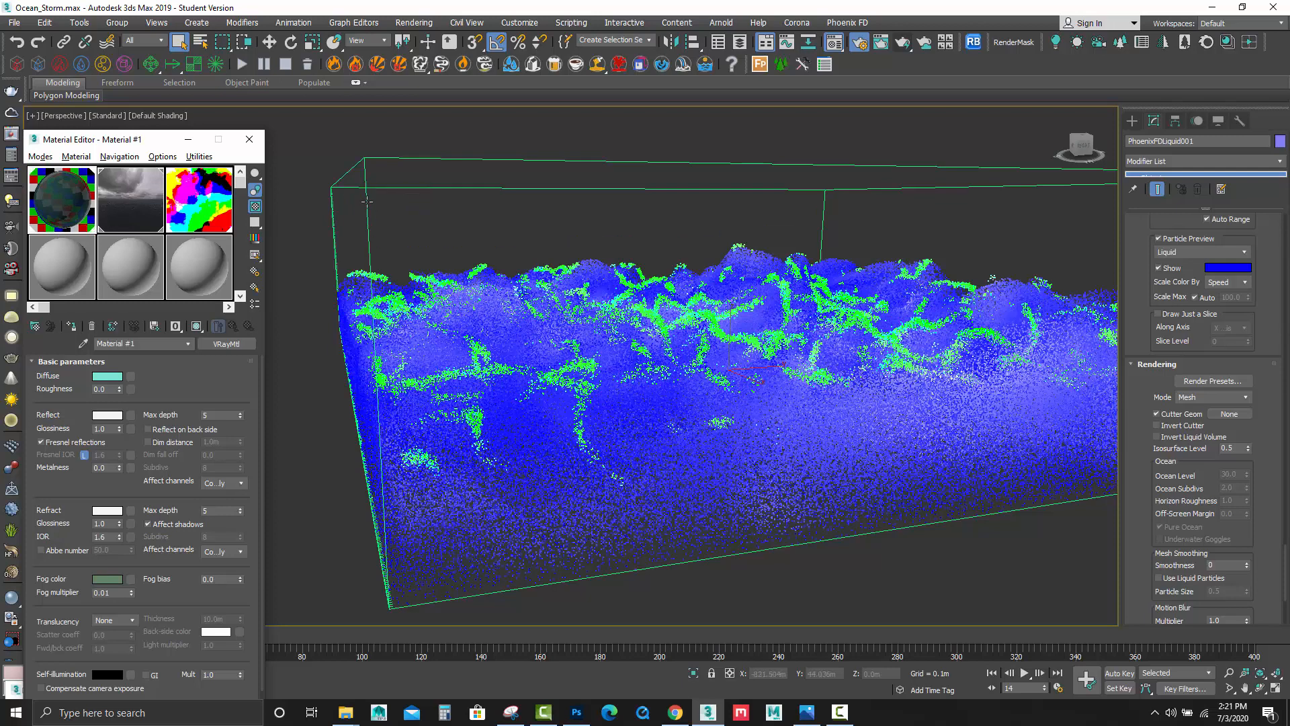
Render the Perspective view again, examine the wave surface and foam up close, stop the render and minimize the frame buffer.
left_click(902, 46)
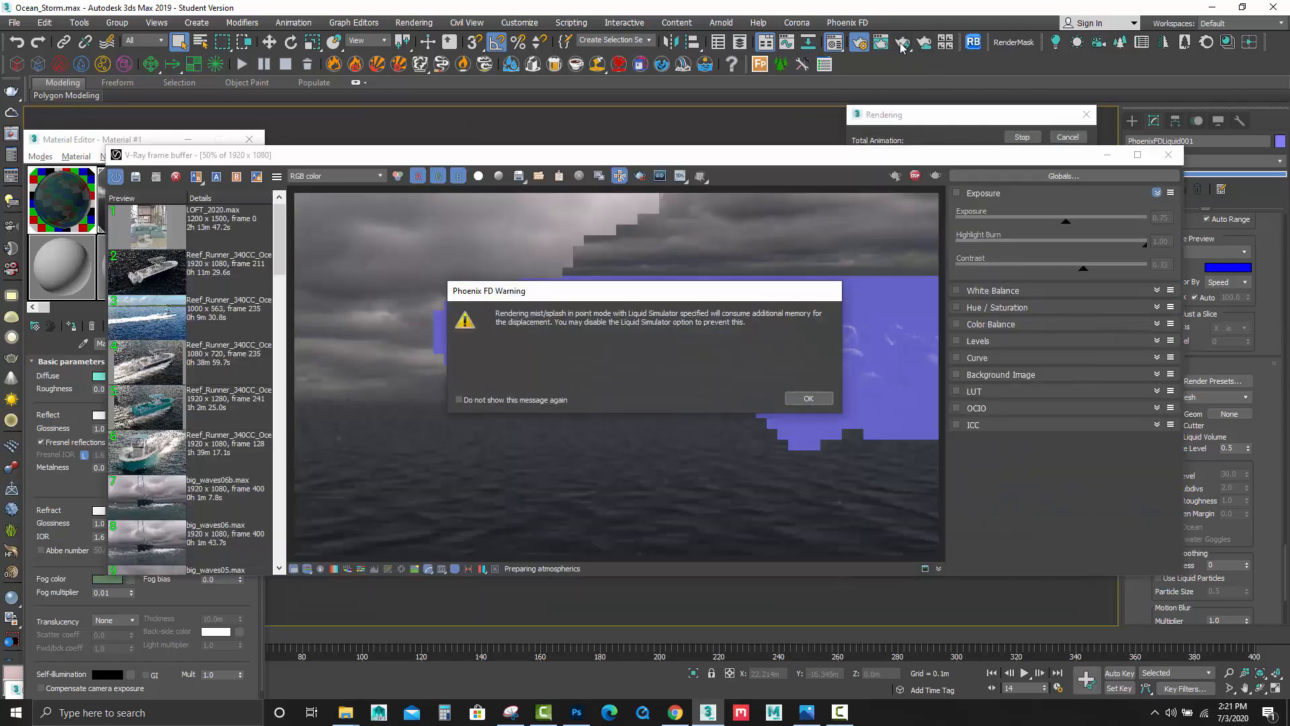
left_click(809, 399)
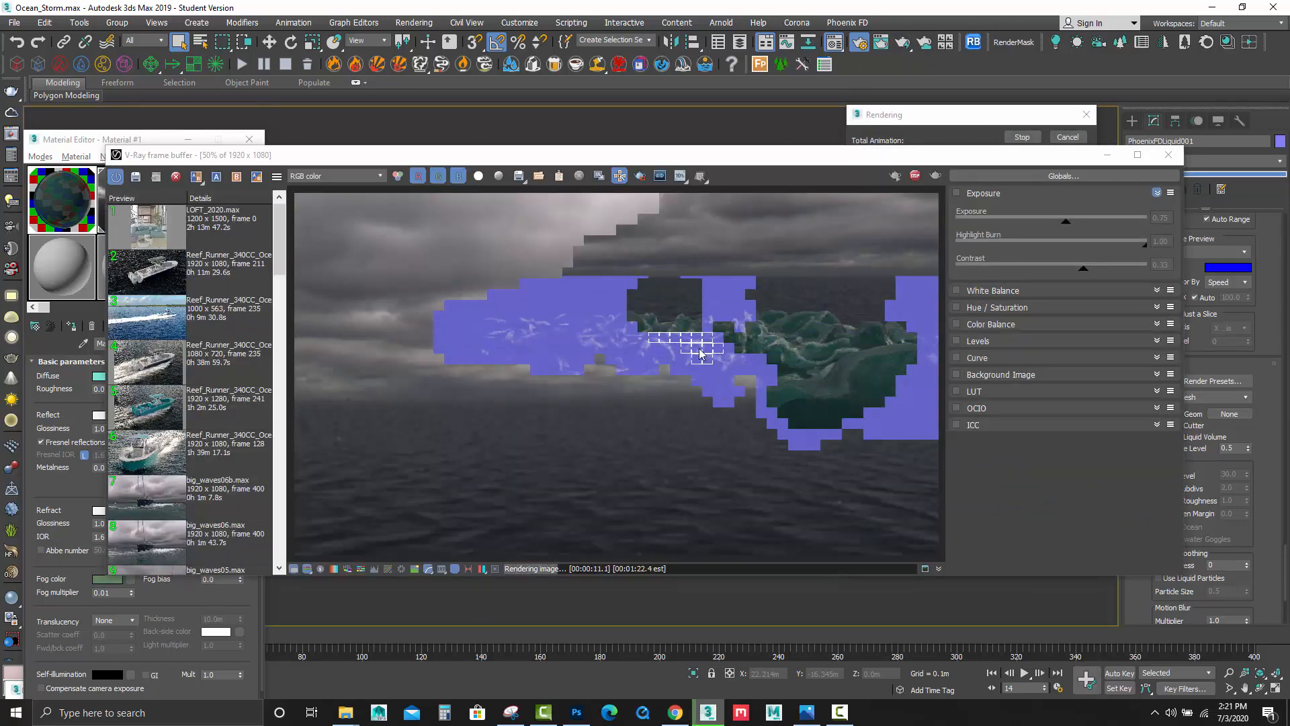
scroll(687, 348, "up", 2)
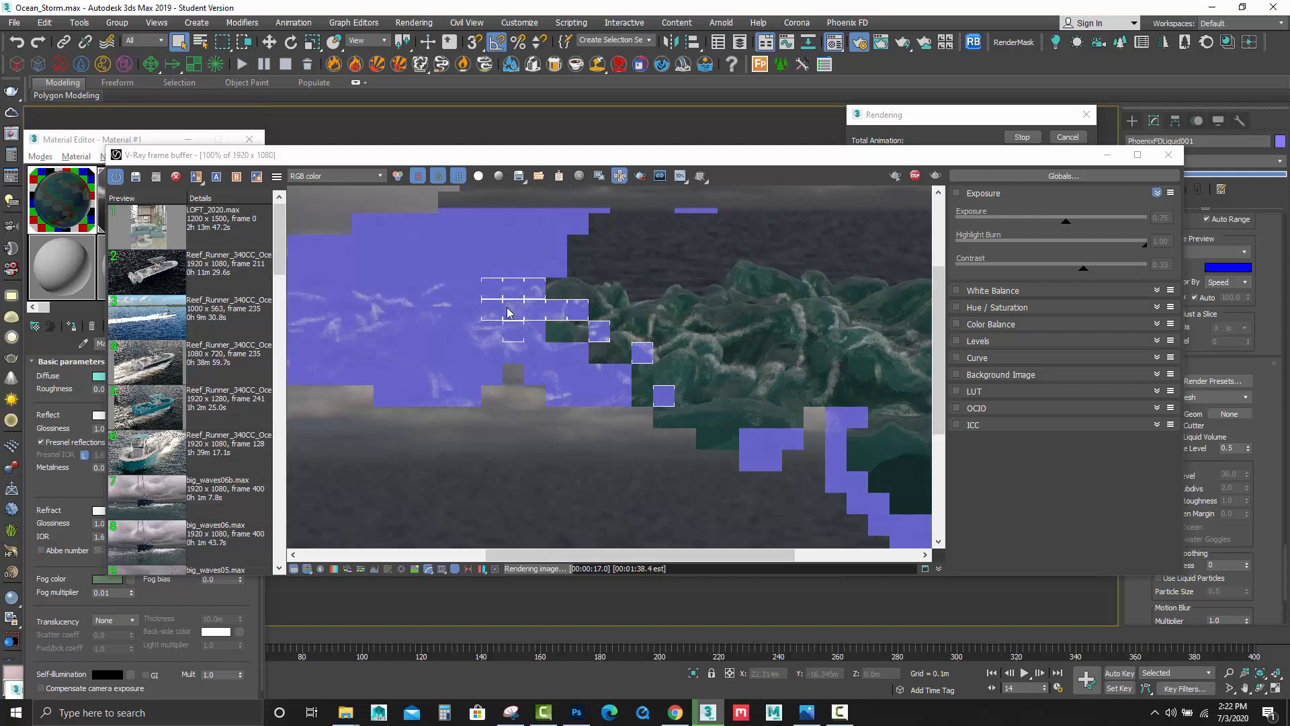
scroll(541, 360, "down", 1)
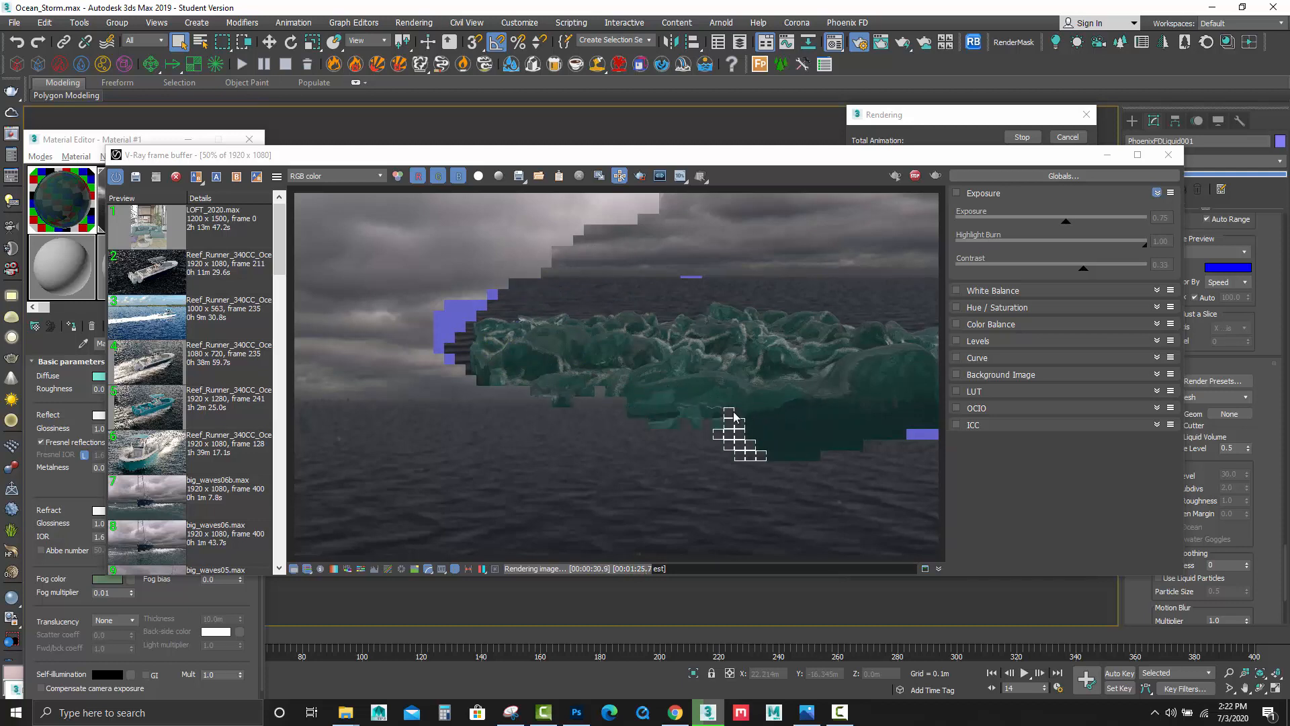
left_click(915, 176)
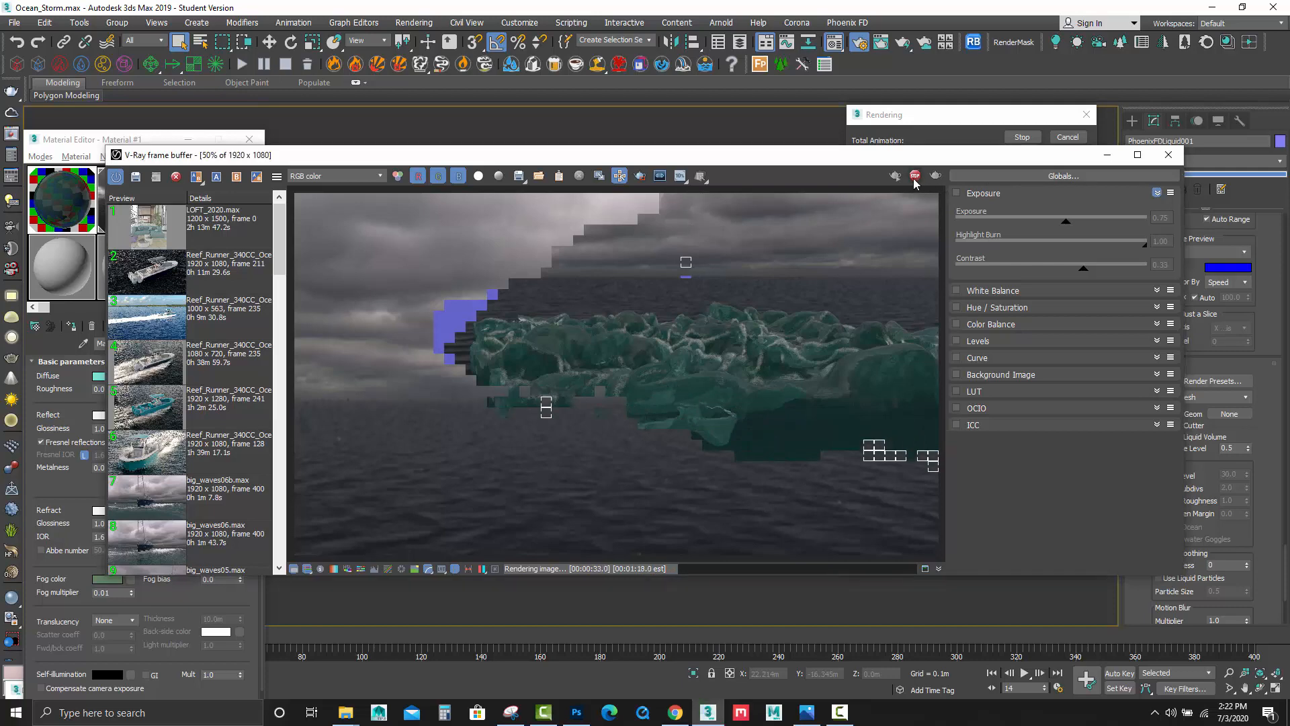
left_click(1108, 155)
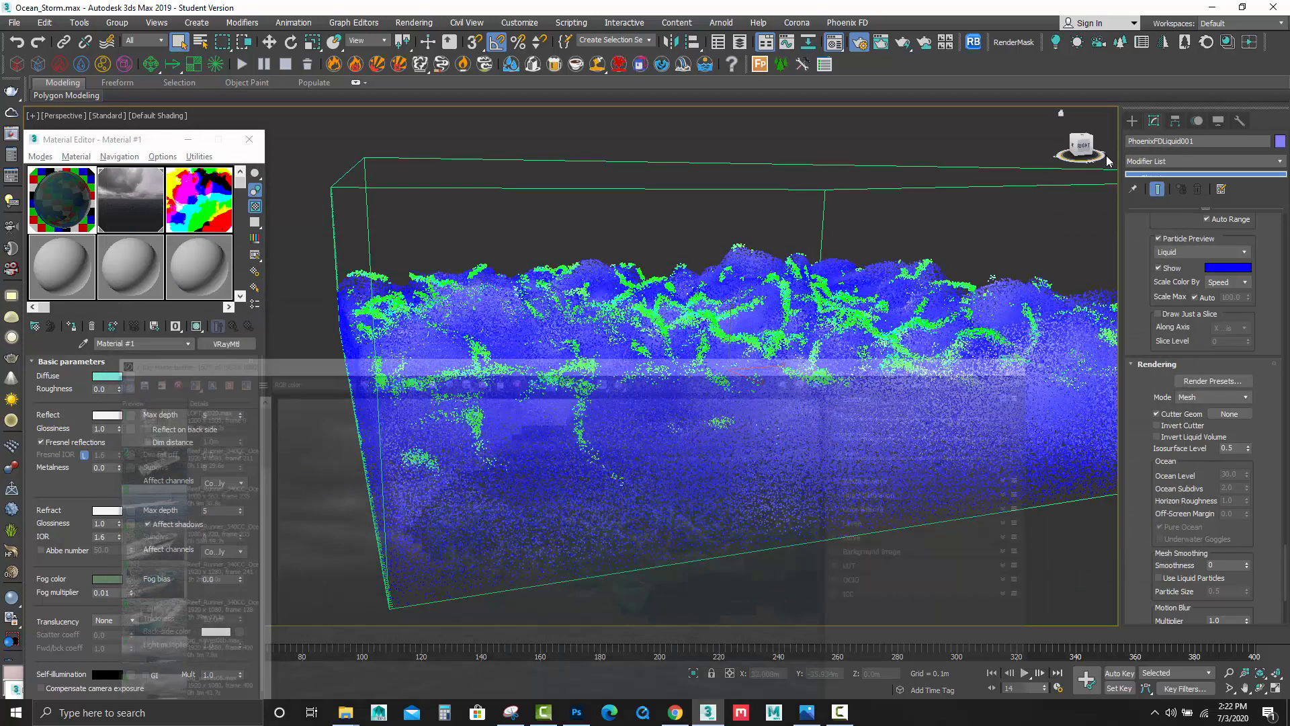
In the ocean texture map, set level of detail to 3, wave height to 1.1, velocity coherence to 1.0 and wave crest to 1.0.
left_click(62, 200)
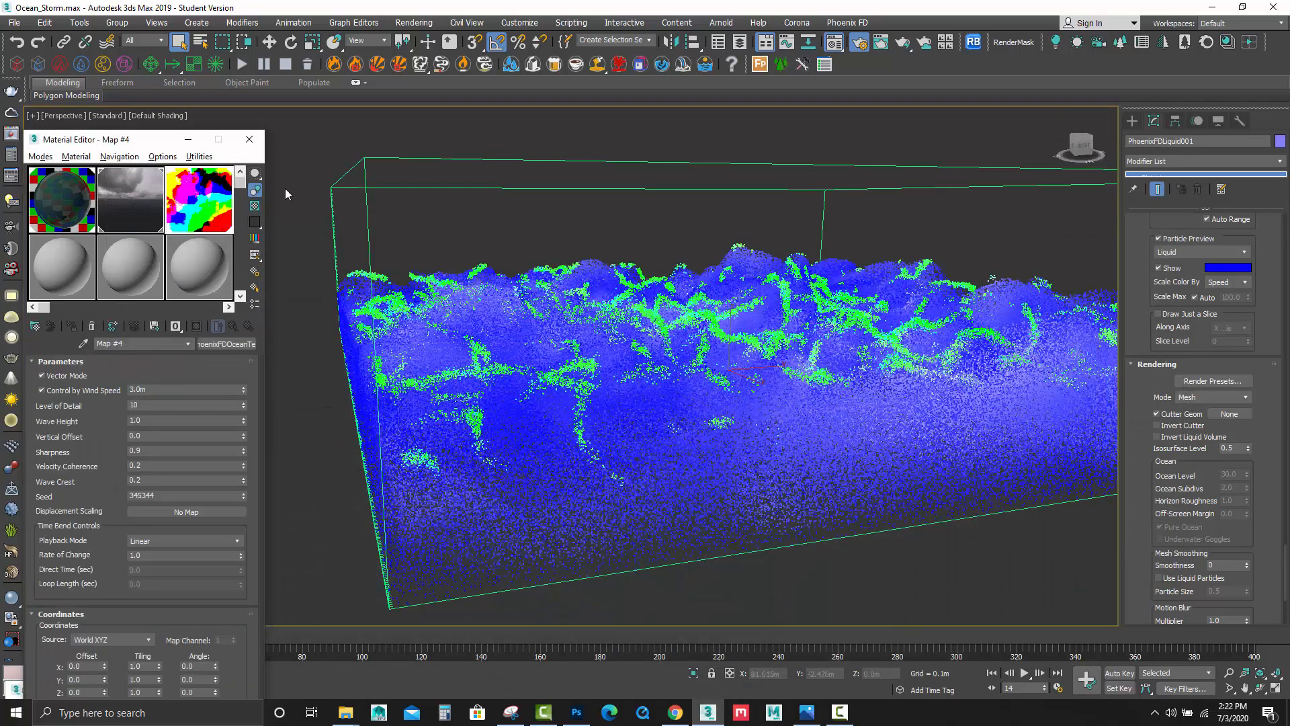
double_click(151, 406)
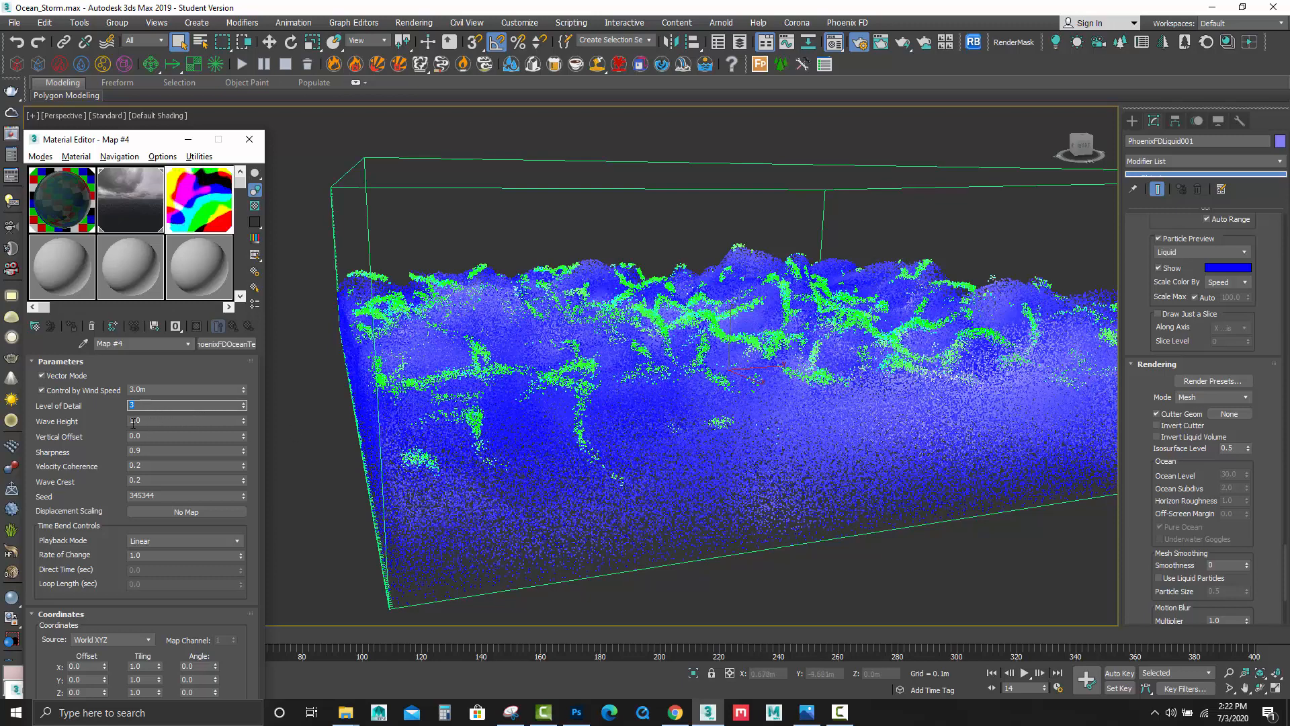
double_click(159, 424)
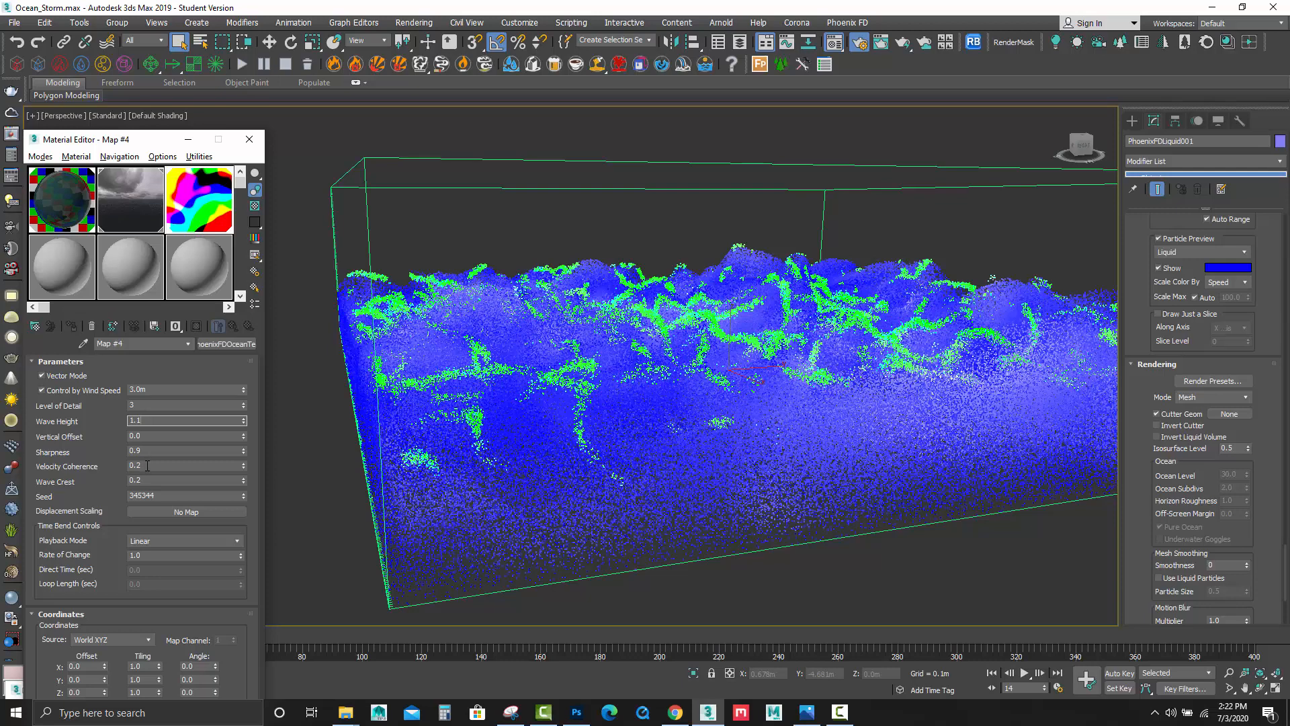
double_click(147, 465)
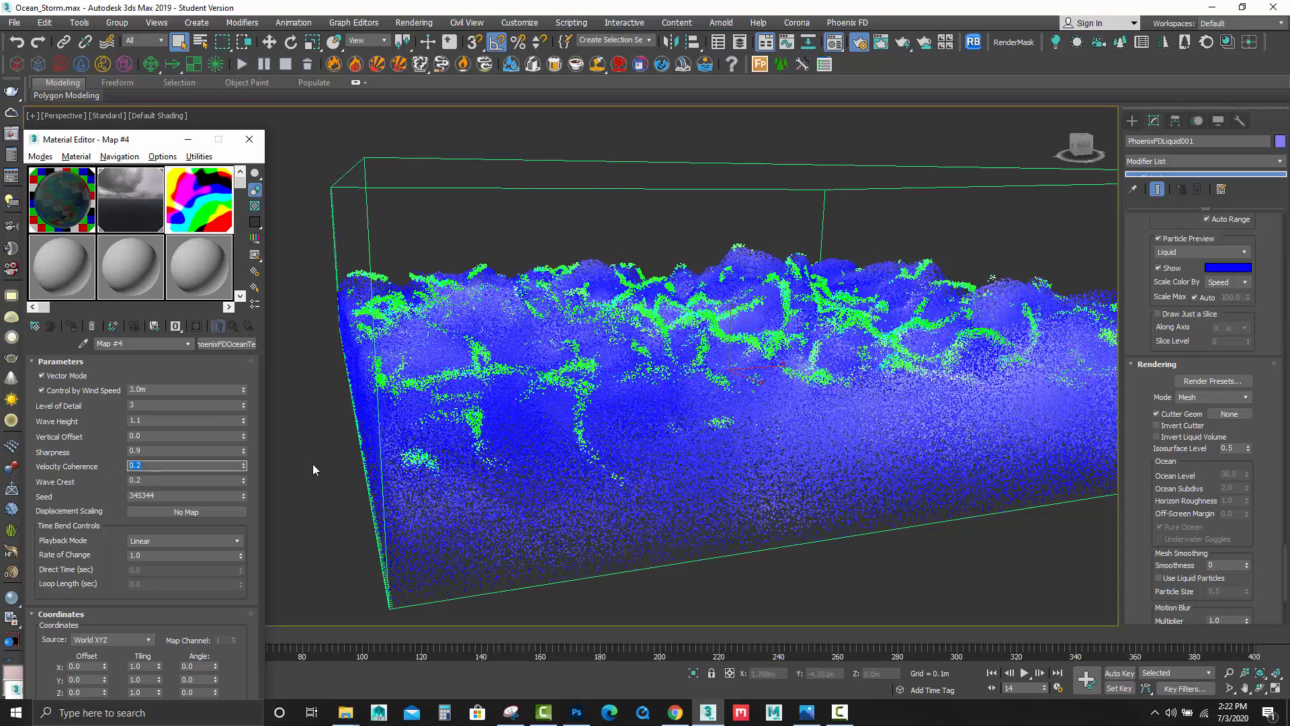
type("1")
key("Return")
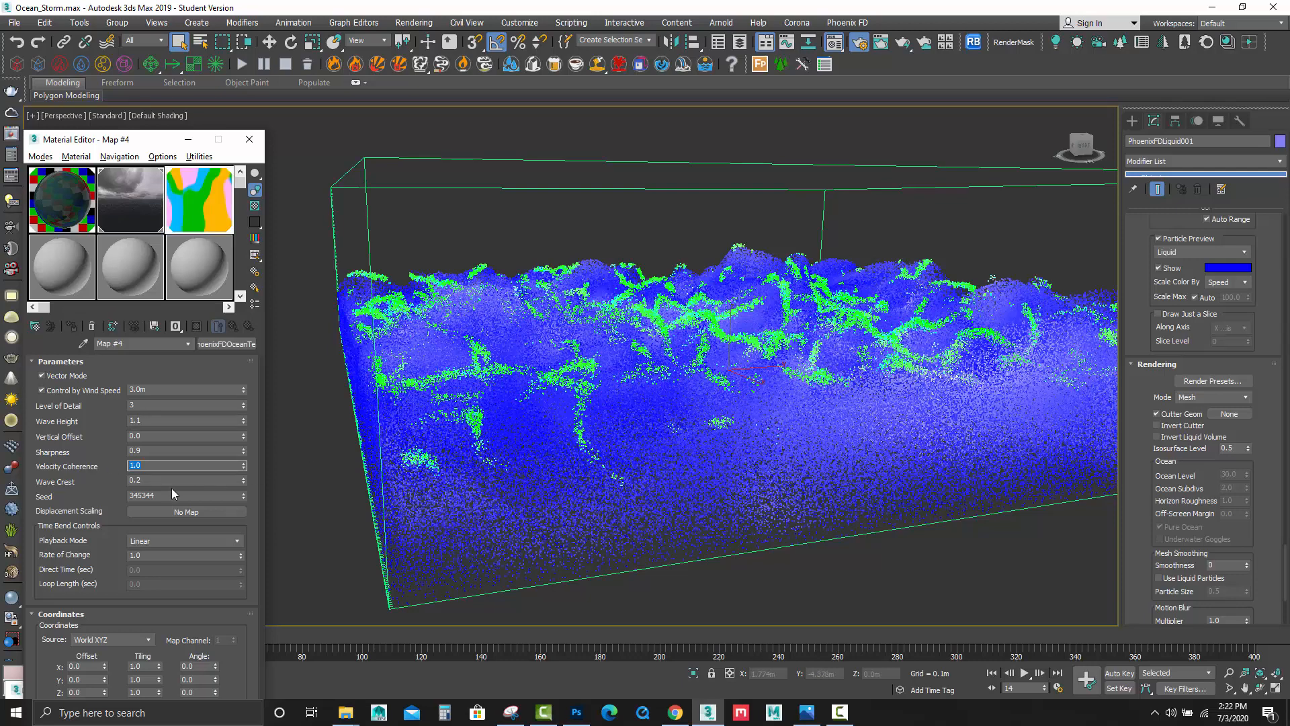
double_click(130, 479)
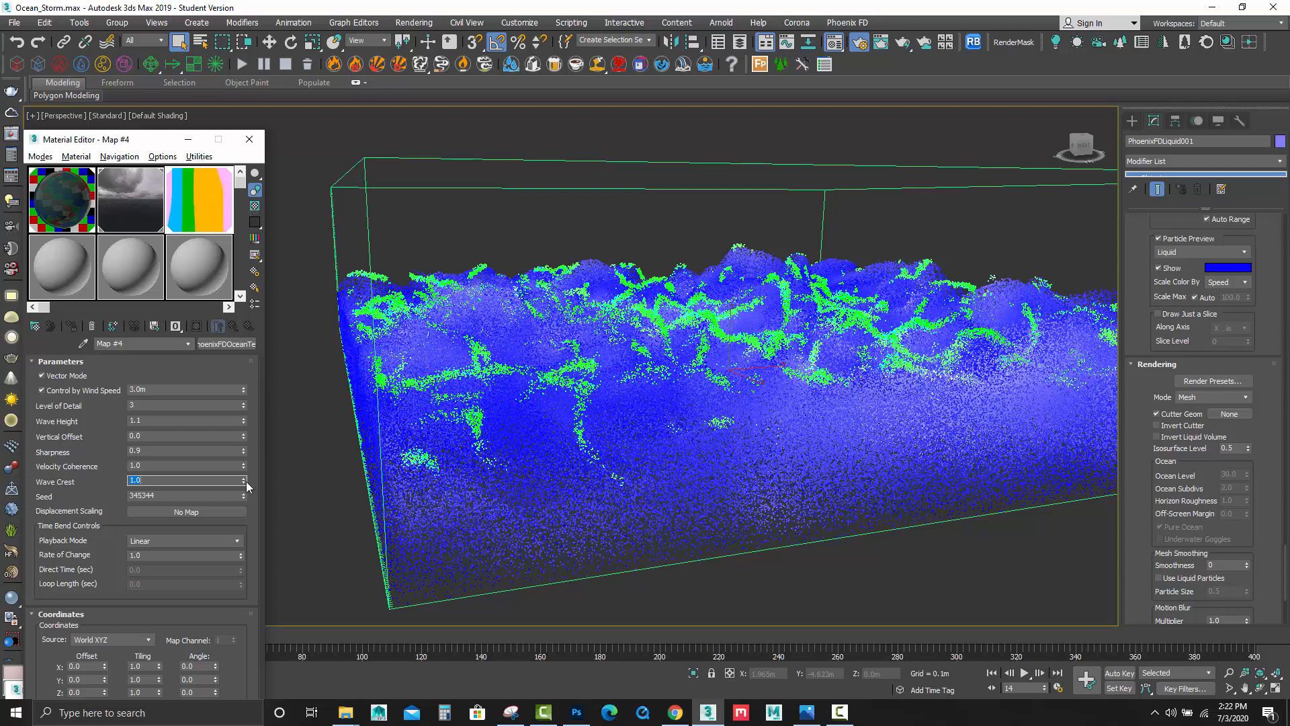
Try a wave crest of 0.5 and a seed of 158858, restore the crest to 1.0 and undo the experiment.
left_click_drag(244, 483, 244, 534)
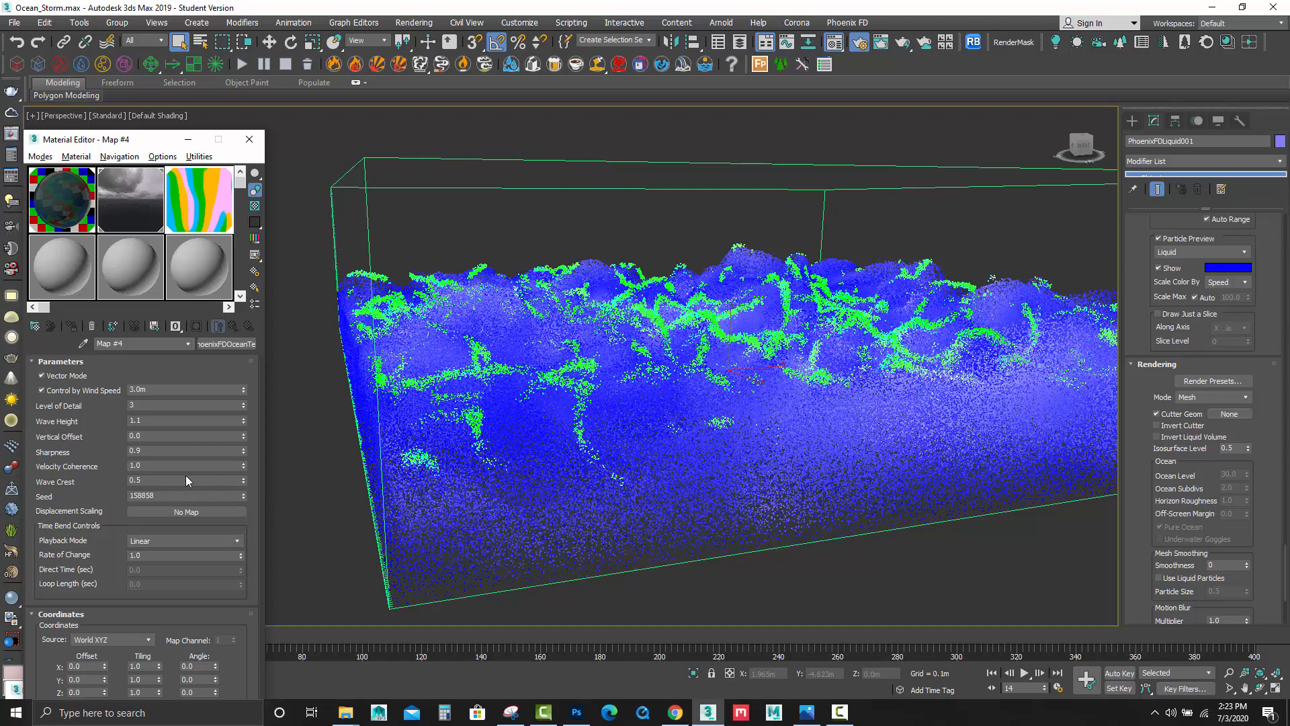
left_click(157, 478)
type("1")
key("Return")
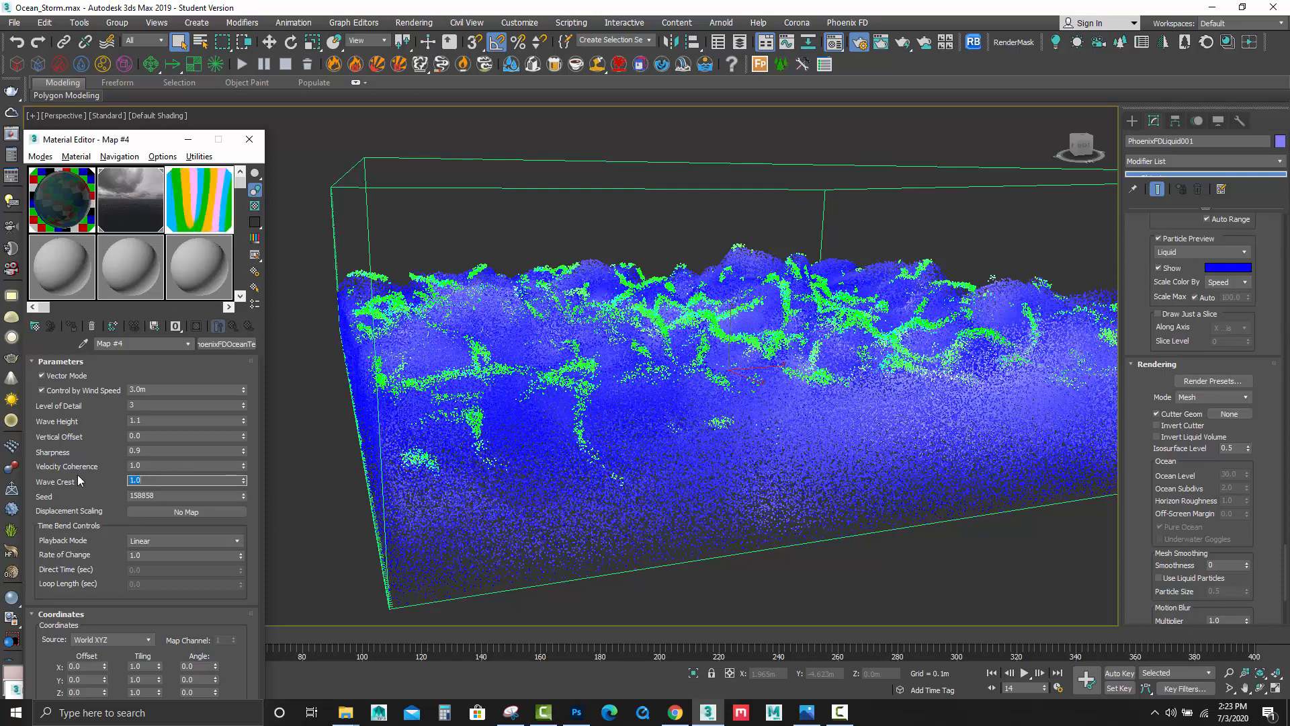
left_click(14, 43)
left_click(14, 43)
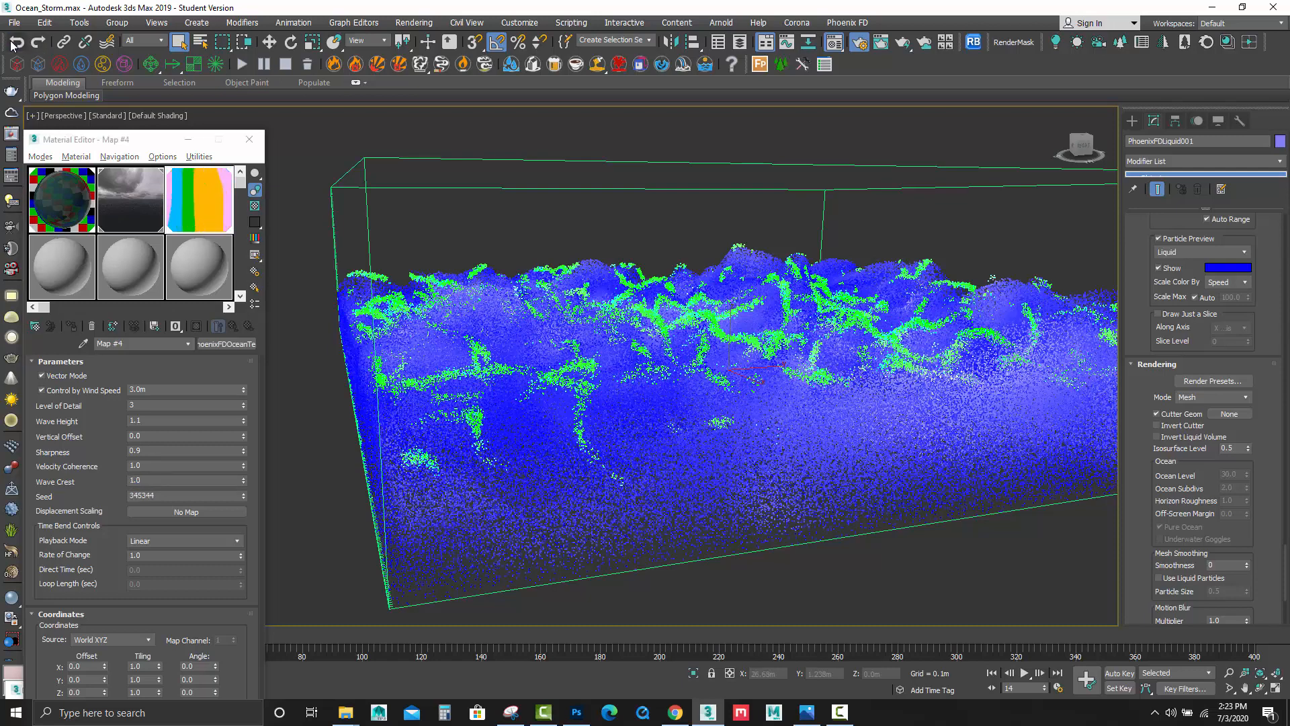
Try a Z angle of 90 for the ocean texture's coordinates, and reset it to 0.
left_click(220, 464)
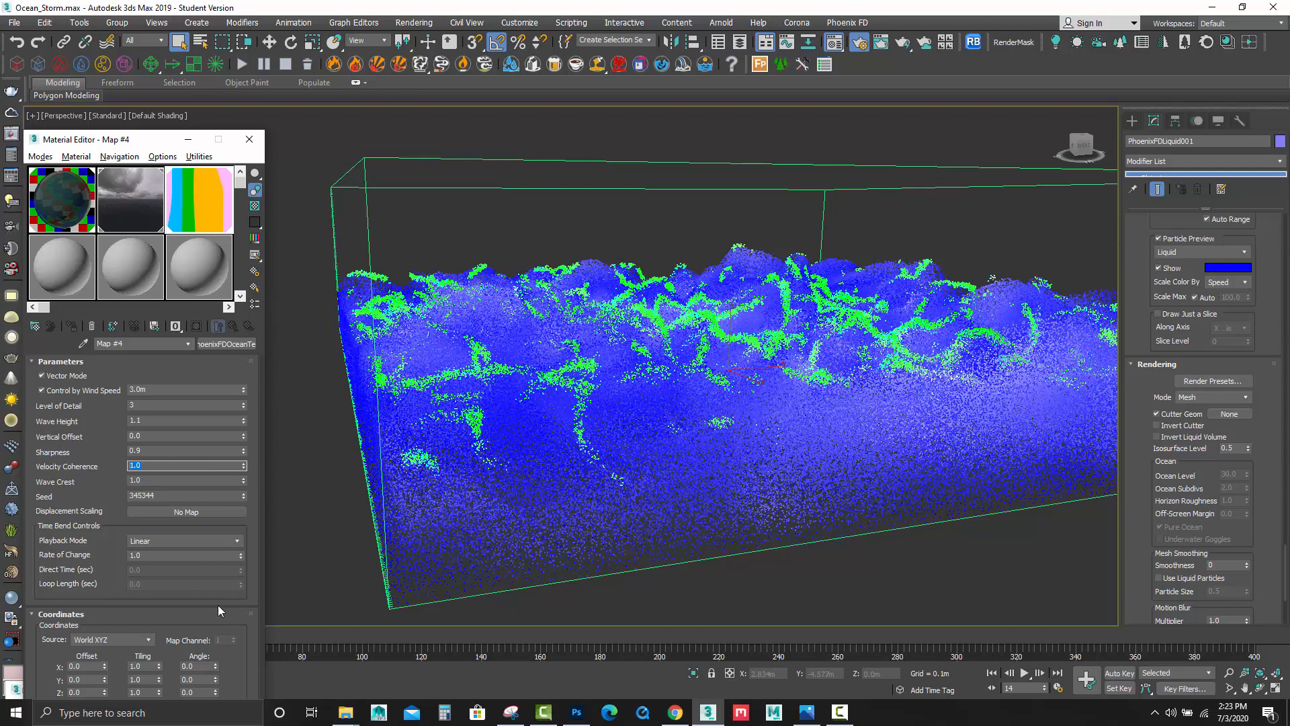
left_click(200, 692)
left_click(196, 679)
key("Return")
key("Tab")
type("90")
key("Return")
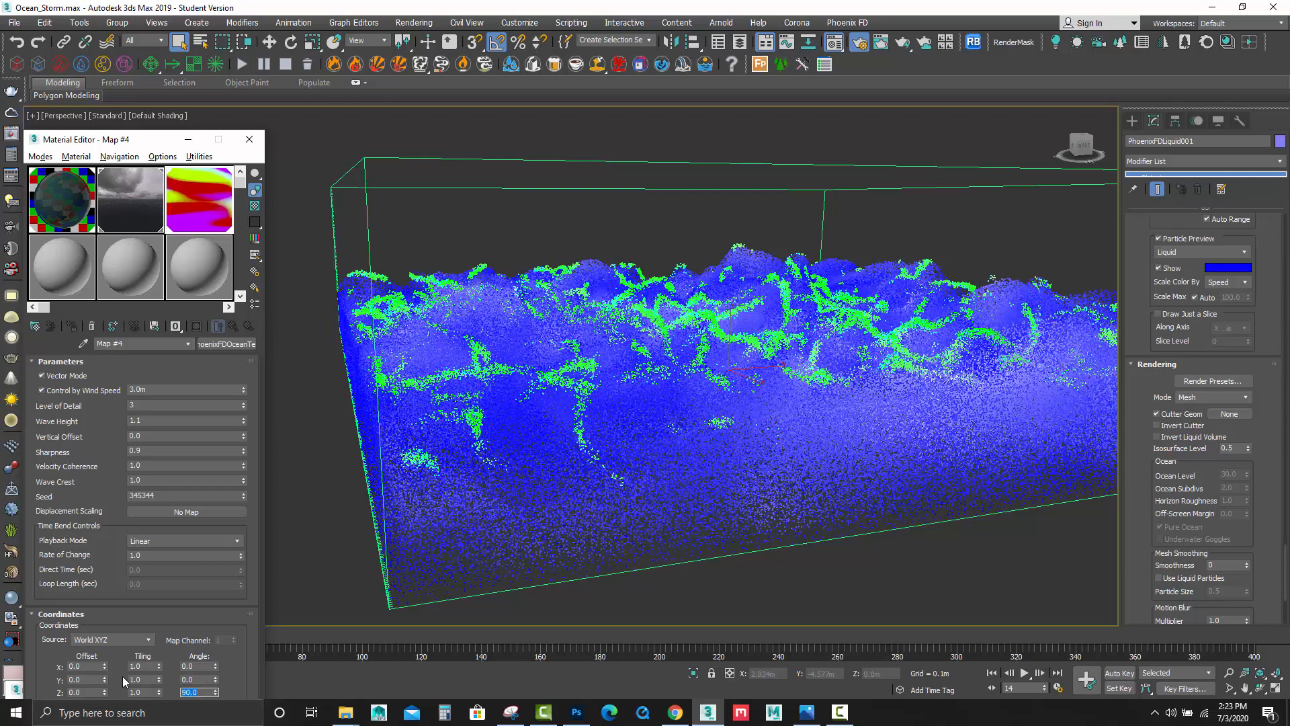
type("0")
key("Return")
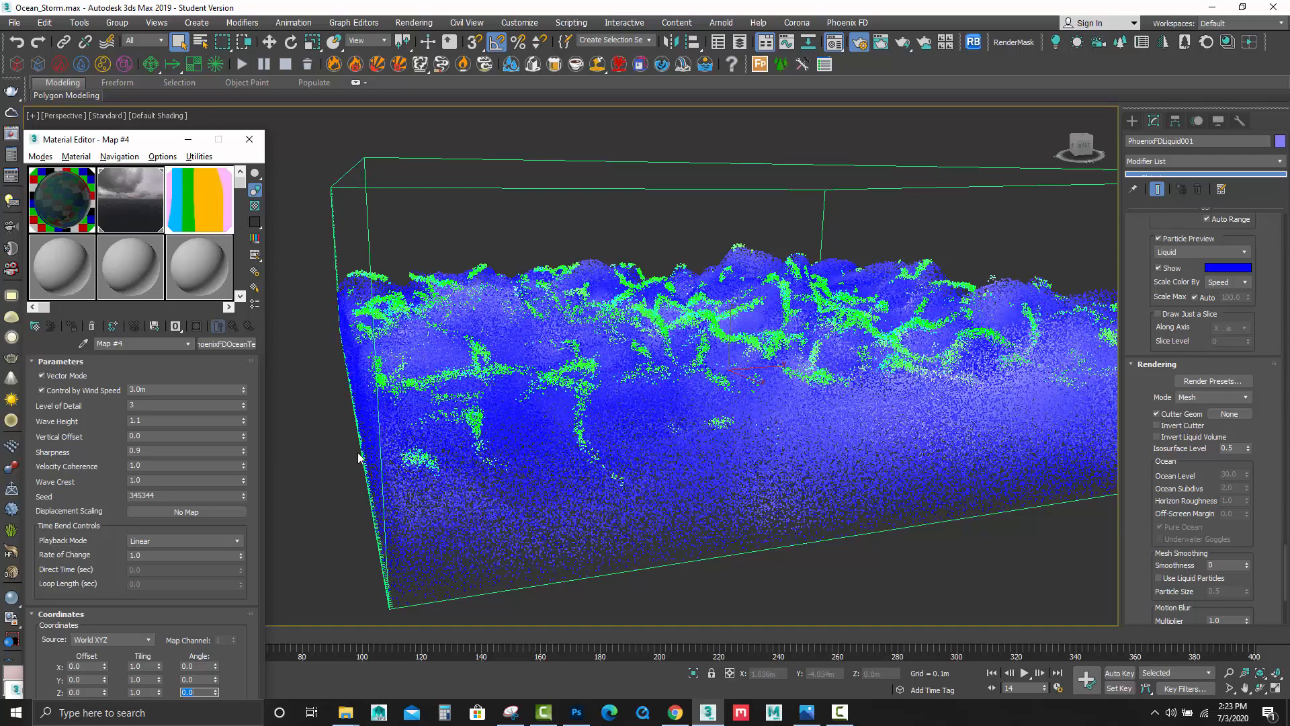
Minimize the material editor and create a Plain Force helper beside the liquid simulator.
left_click(189, 139)
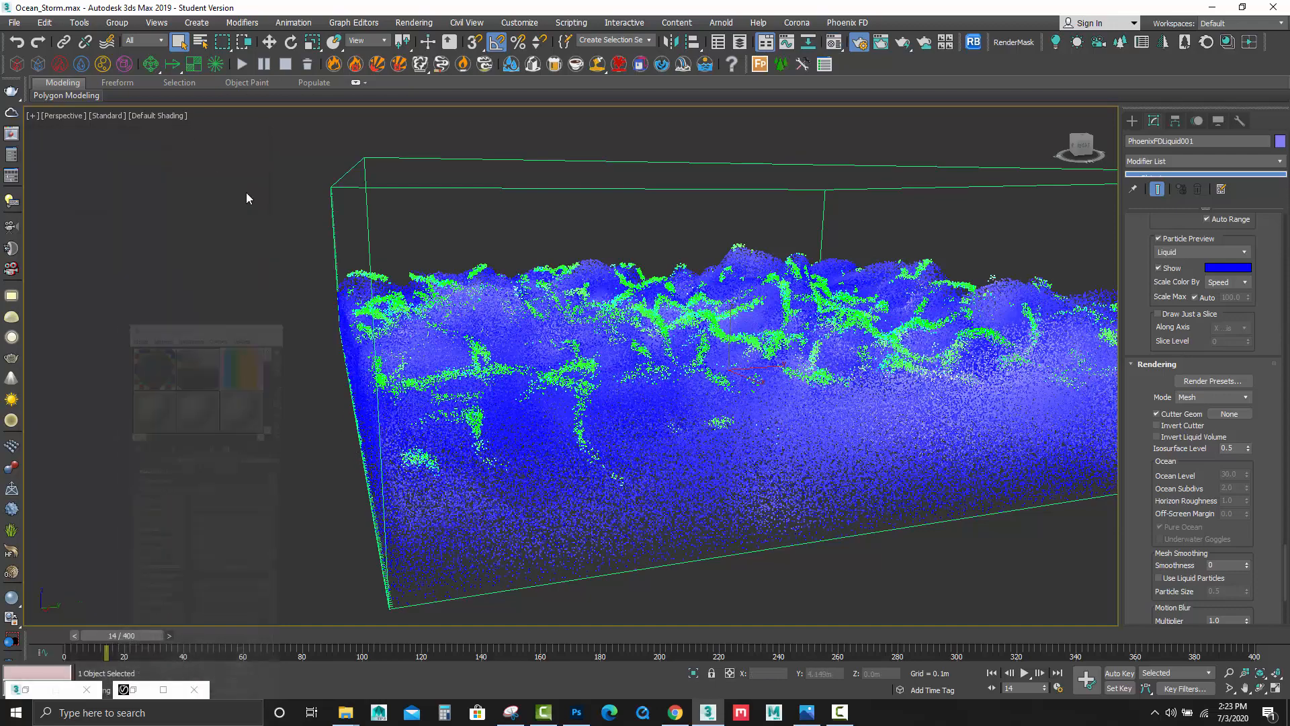
middle_click_drag(552, 311, 701, 325, "alt")
scroll(611, 334, "down", 5)
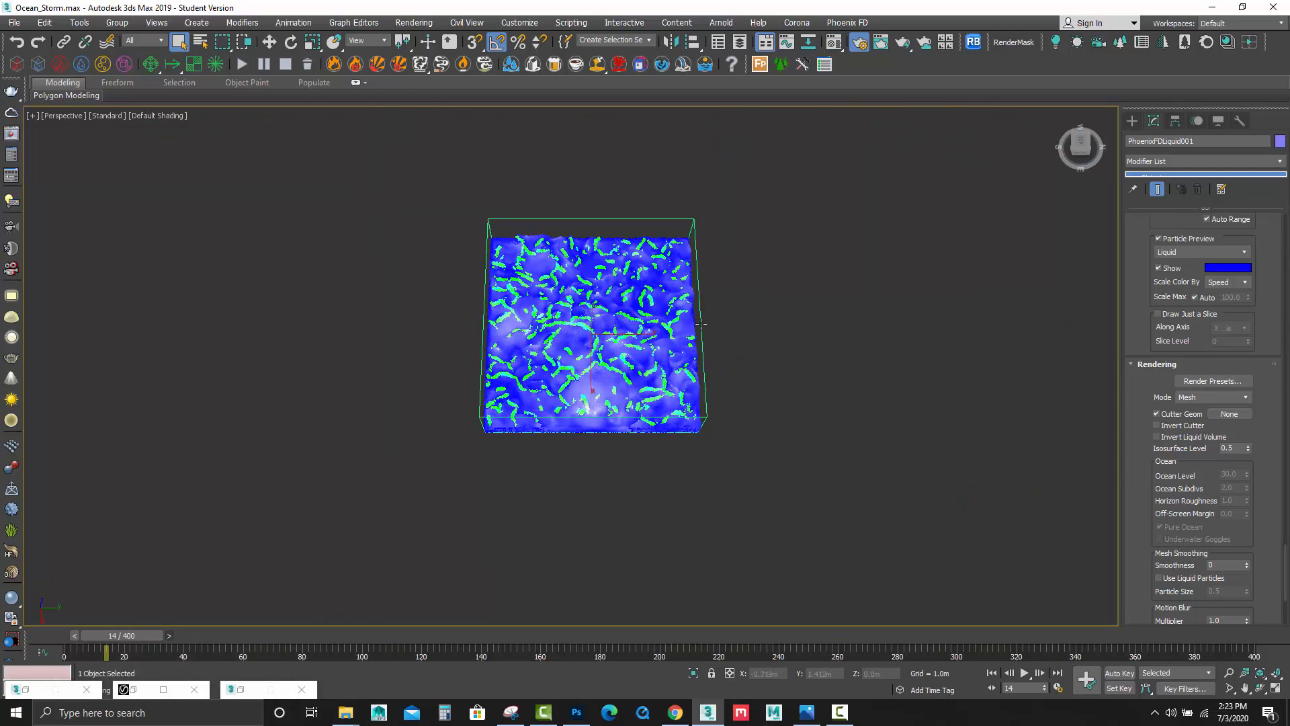
left_click(1132, 120)
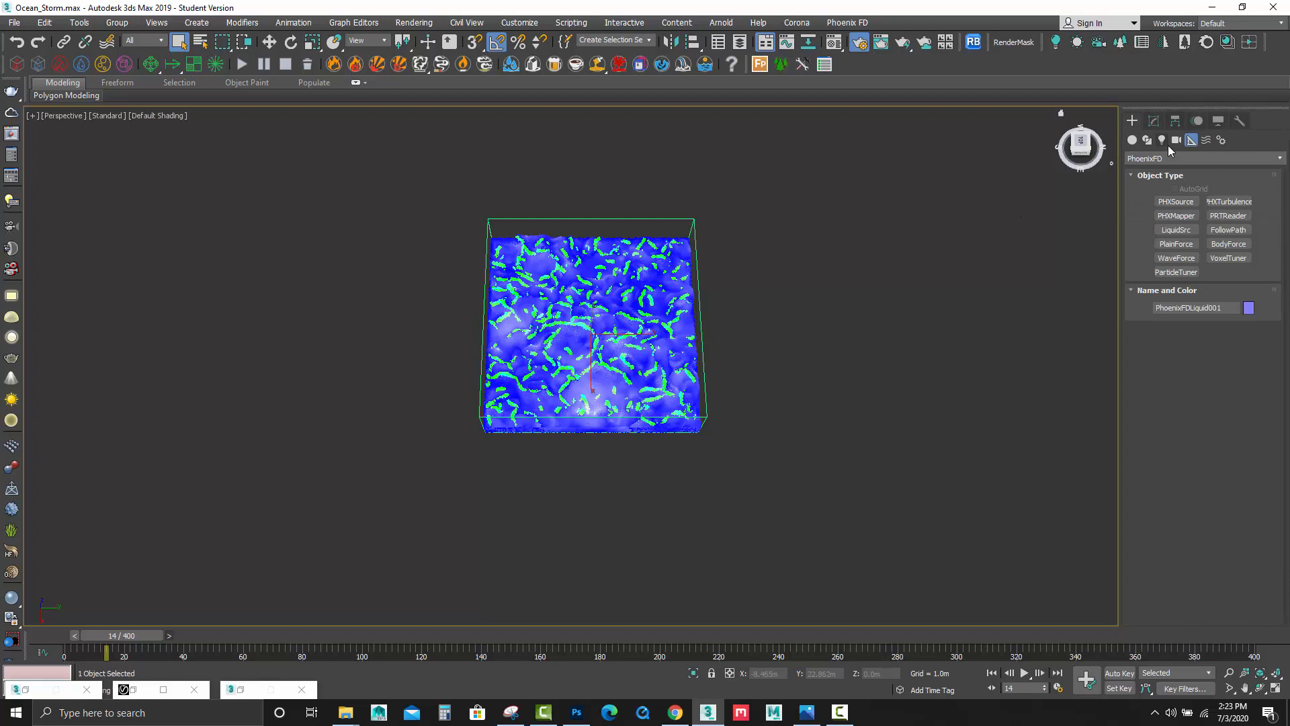
left_click(1190, 204)
left_click(170, 65)
left_click_drag(863, 348, 773, 346)
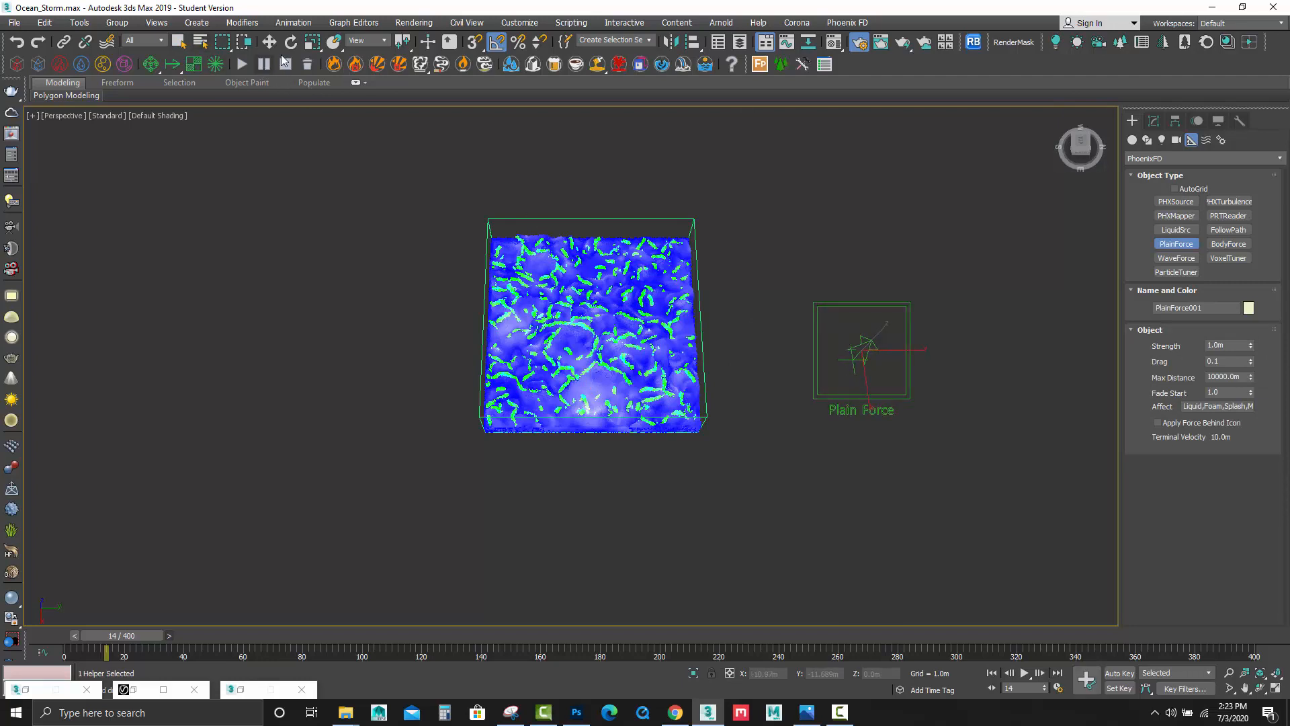
right_click(808, 345)
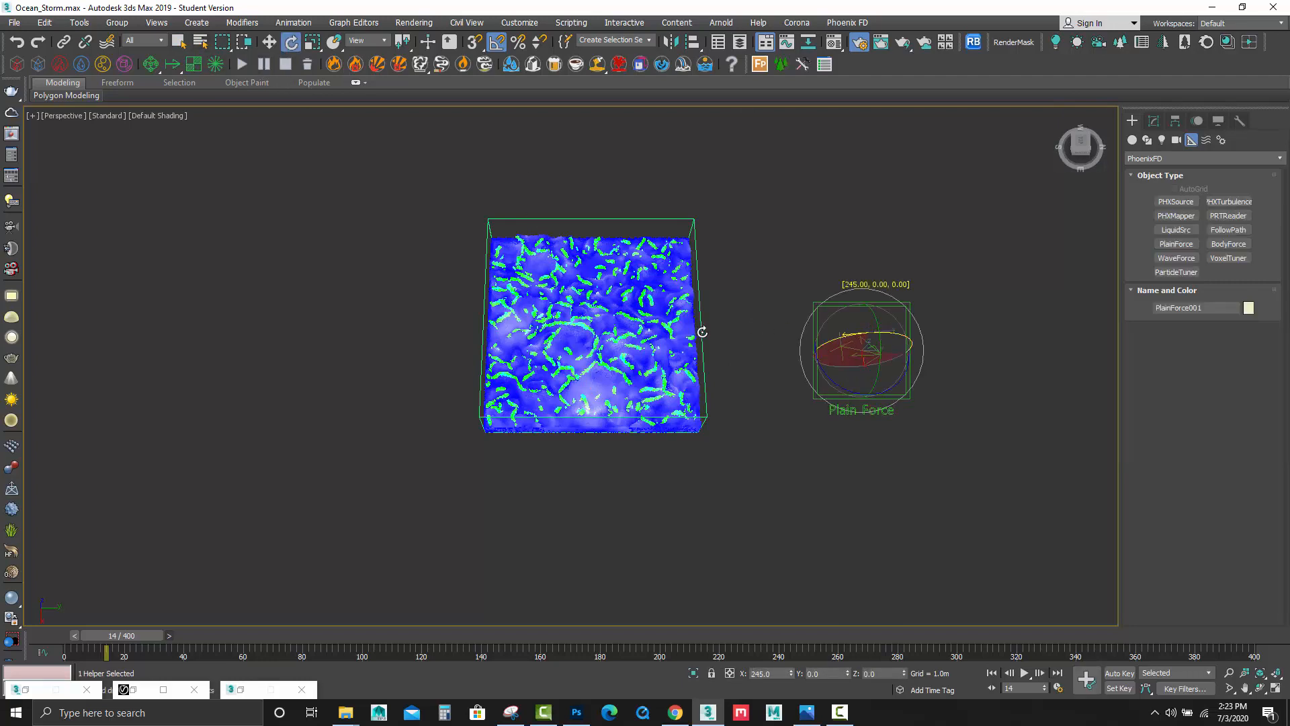
Rotate the Plain Force helper to 95 degrees about X so its arrow points towards the liquid simulator.
left_click_drag(718, 338, 813, 344)
middle_click_drag(807, 399, 783, 330, "alt")
left_click_drag(912, 338, 849, 310)
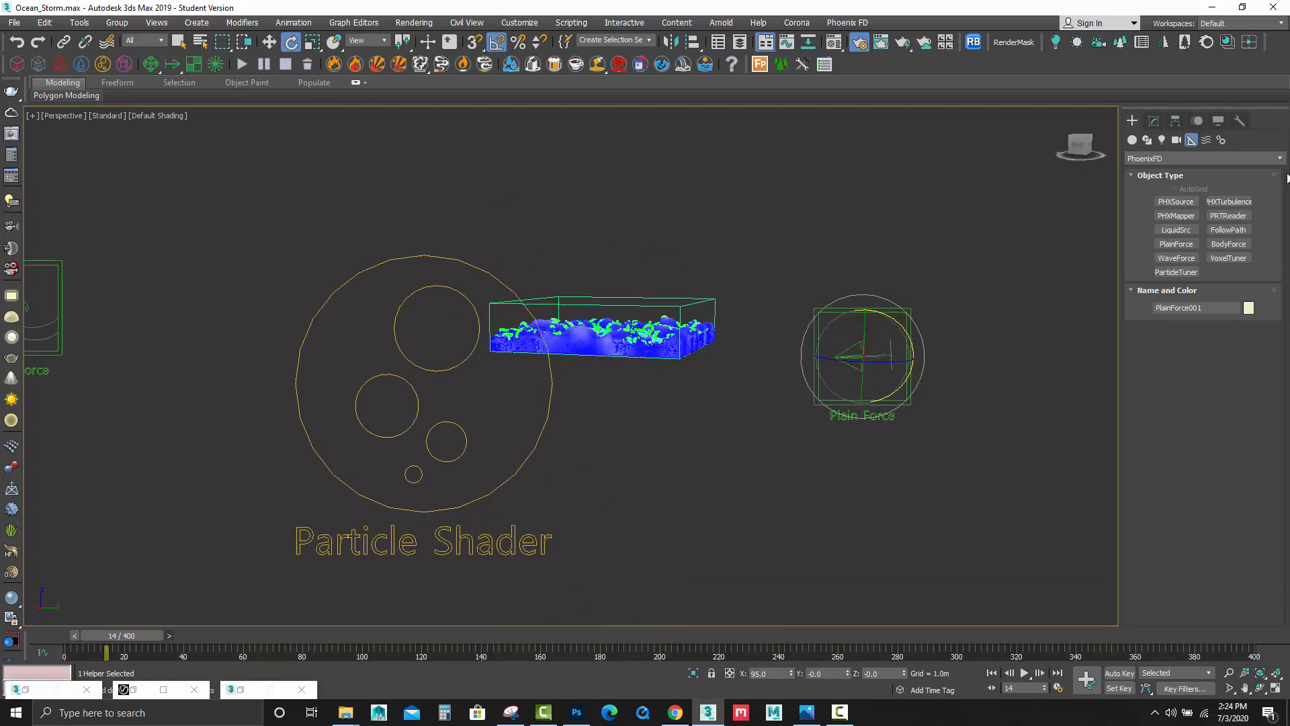
Check the Plain Force helper's direction against the simulated waves and set its strength to 0.5 m.
left_click(1154, 121)
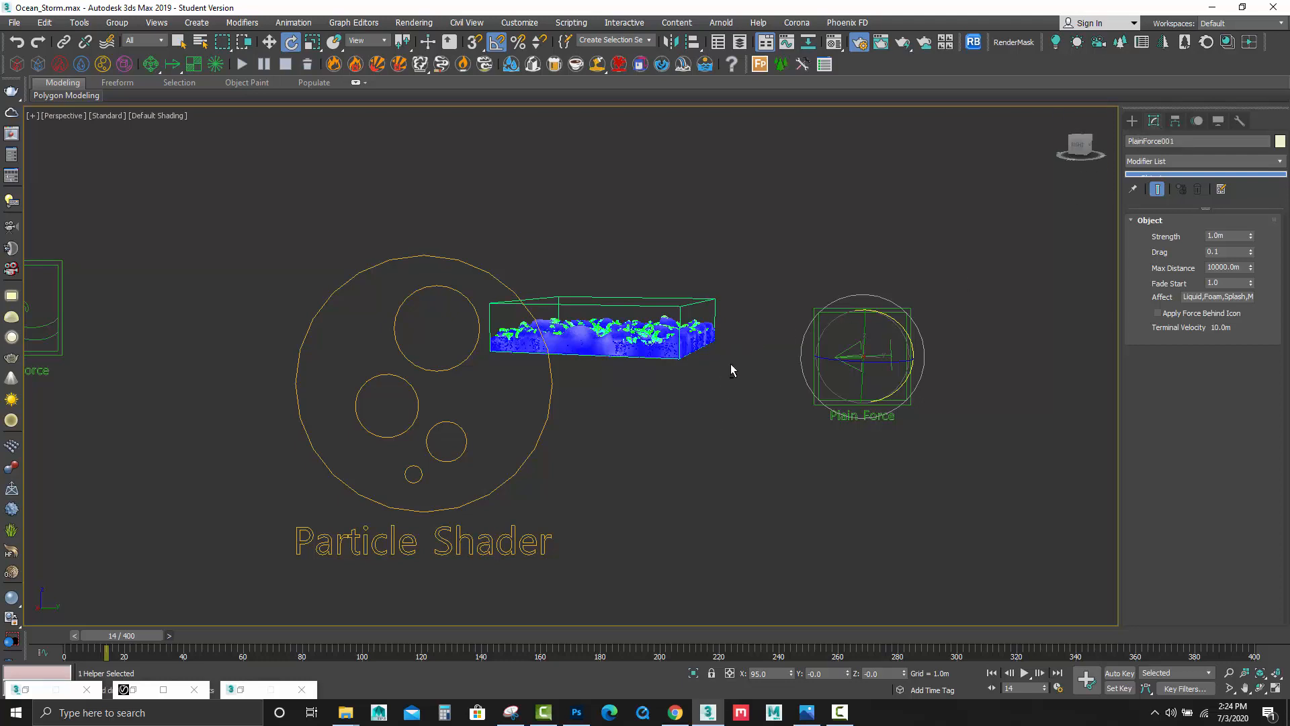
middle_click_drag(730, 336, 831, 398, "alt")
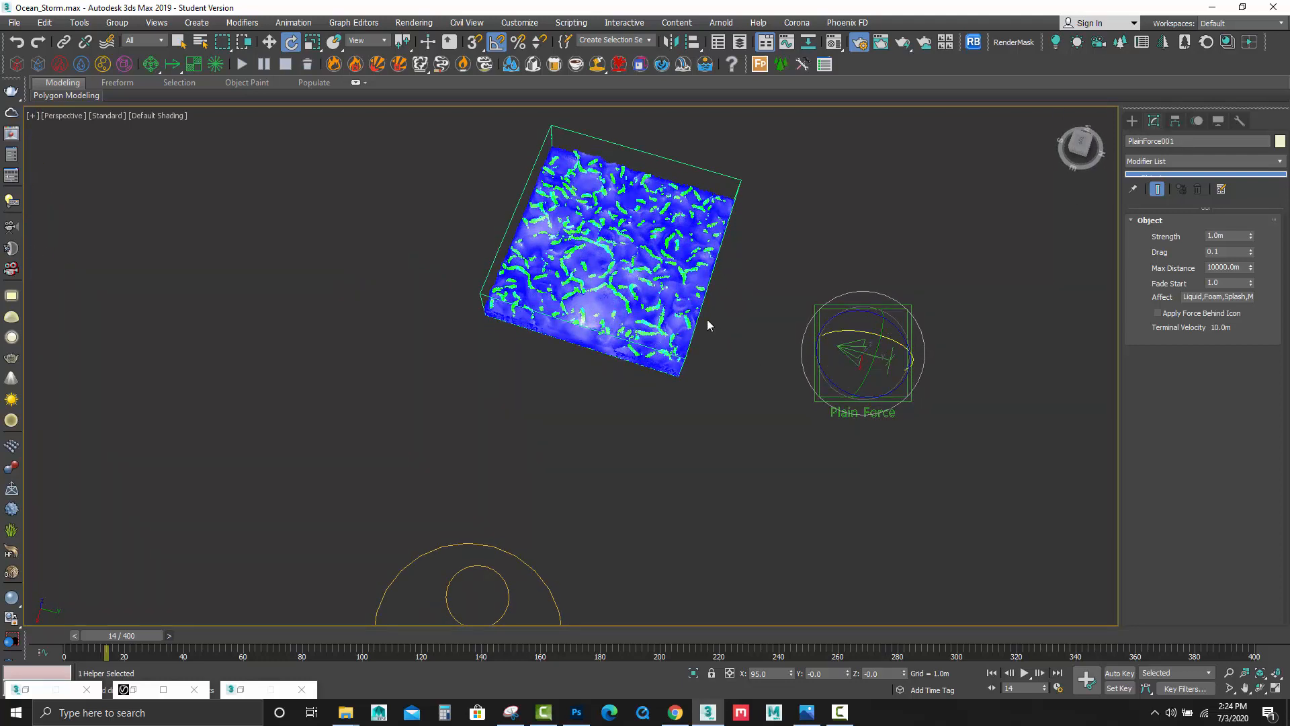
scroll(649, 273, "up", 4)
middle_click_drag(649, 271, 700, 256, "alt")
scroll(682, 268, "up", 4)
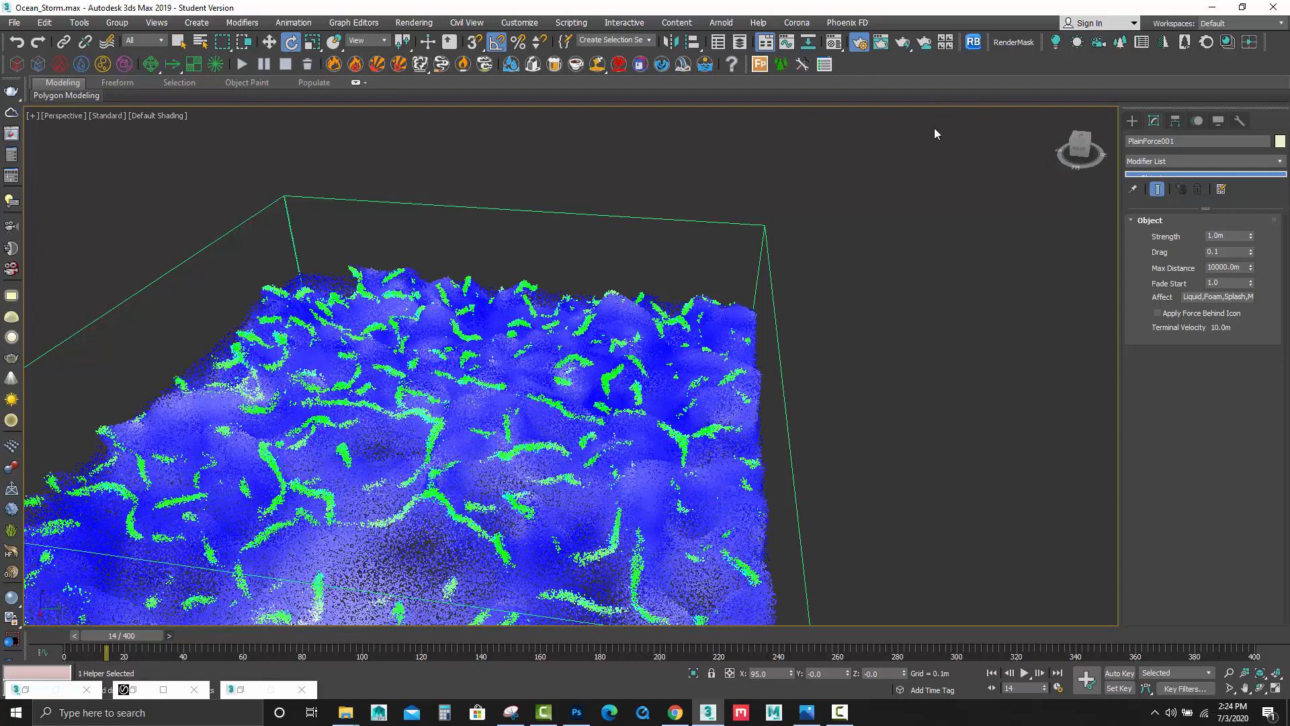
type("0.5")
key("Return")
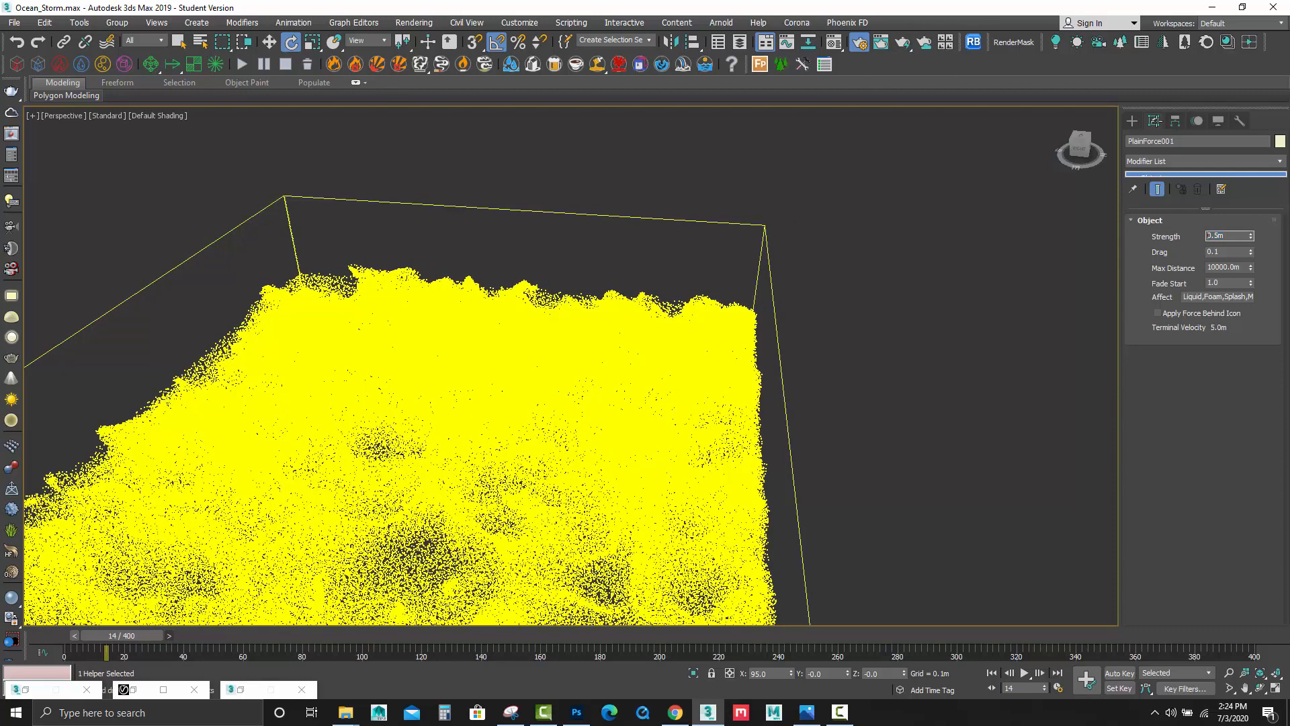
Run the liquid simulation on the Phoenix FD simulator with the Plain Force applied and stop it at frame 64.
left_click(765, 227)
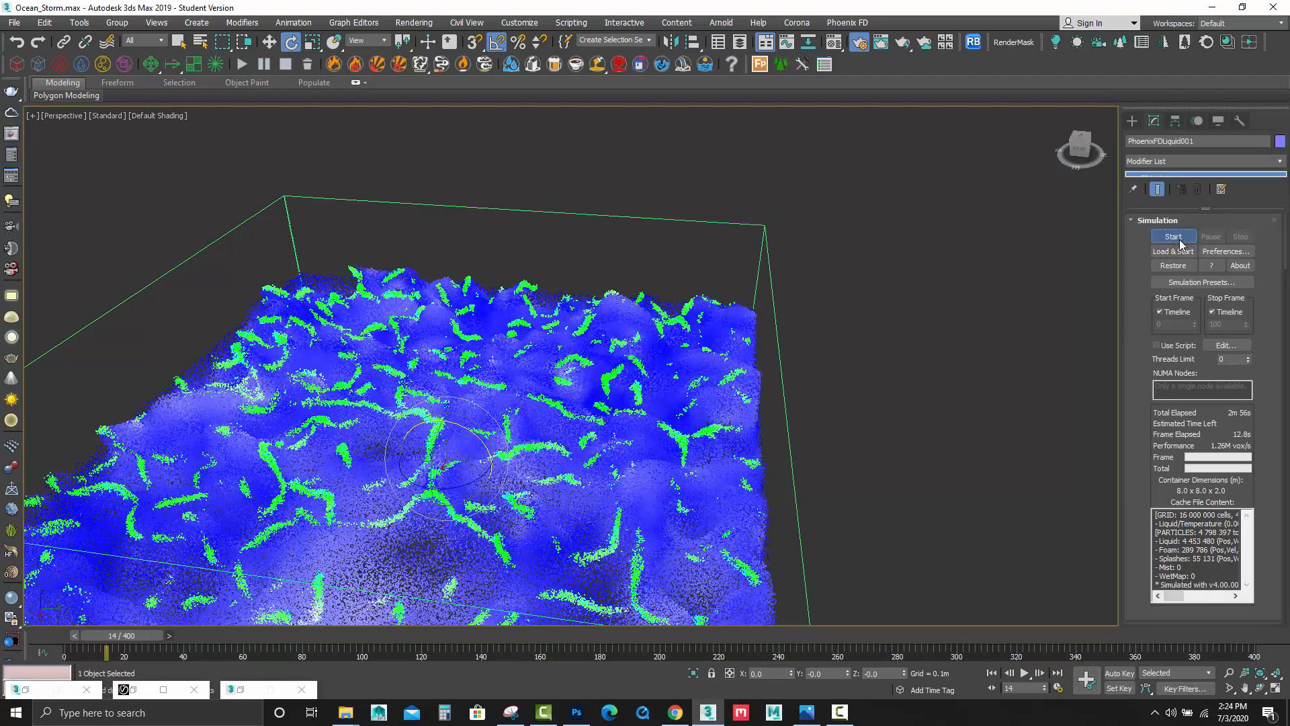
left_click(1180, 240)
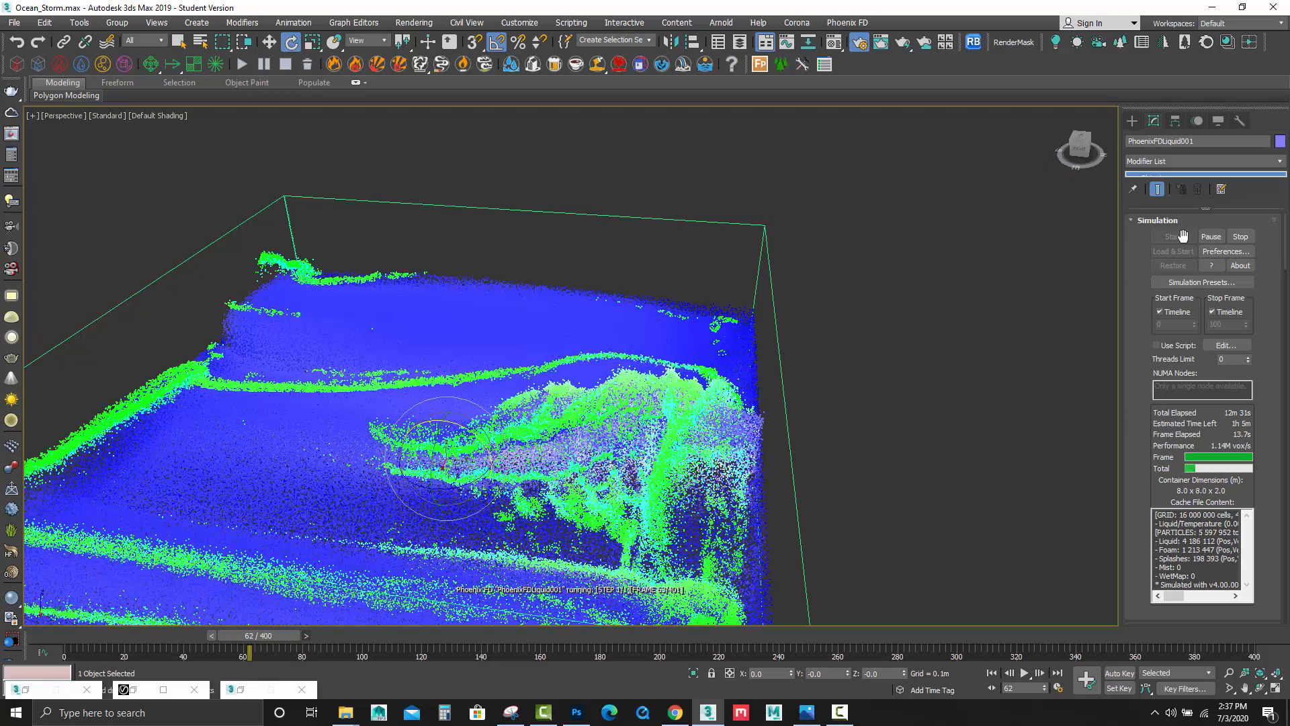
left_click(1242, 239)
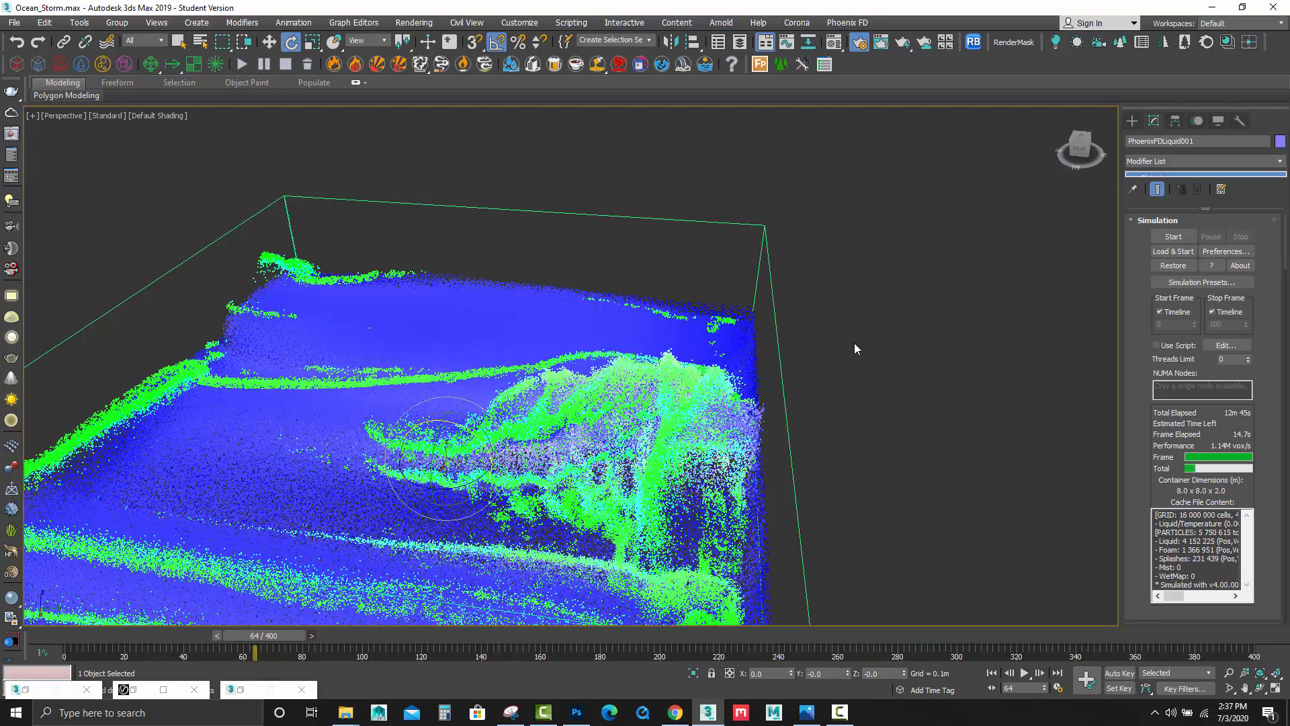
Render frame 64 from a low, close angle and inspect the waves in an enlarged frame buffer without its side panels.
middle_click_drag(871, 363, 542, 368, "alt")
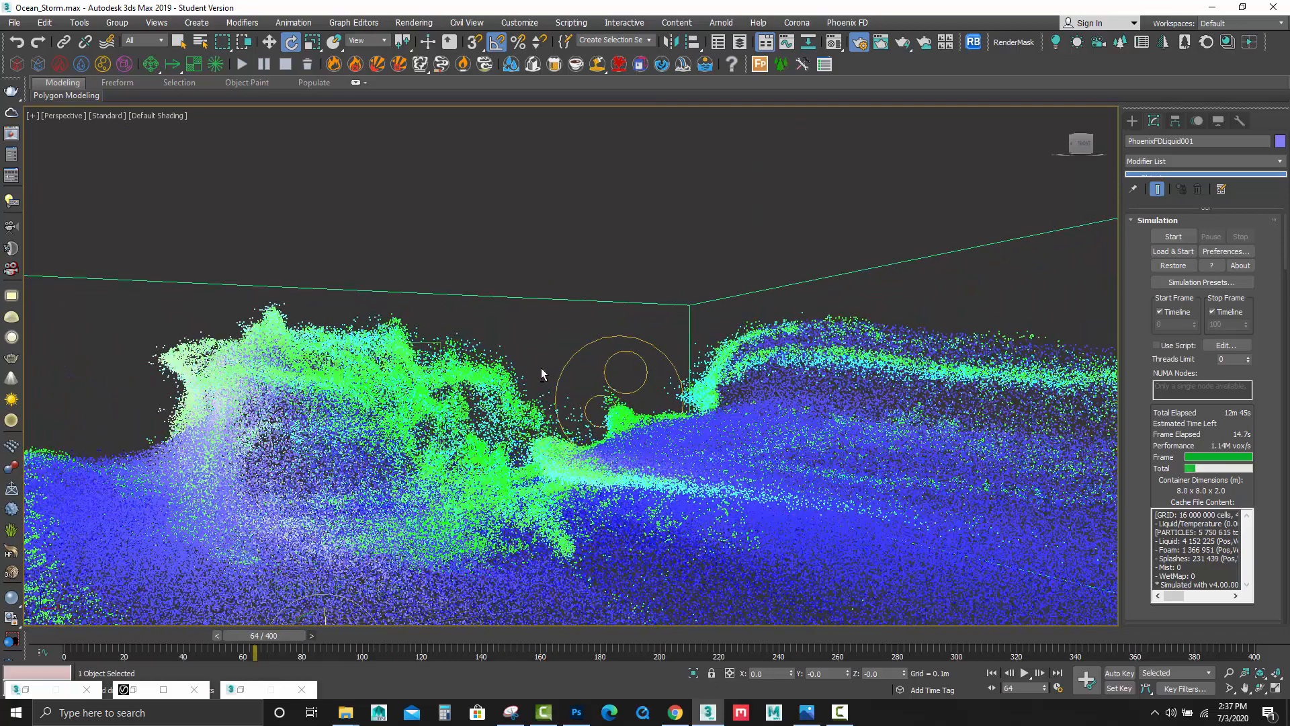
left_click(904, 48)
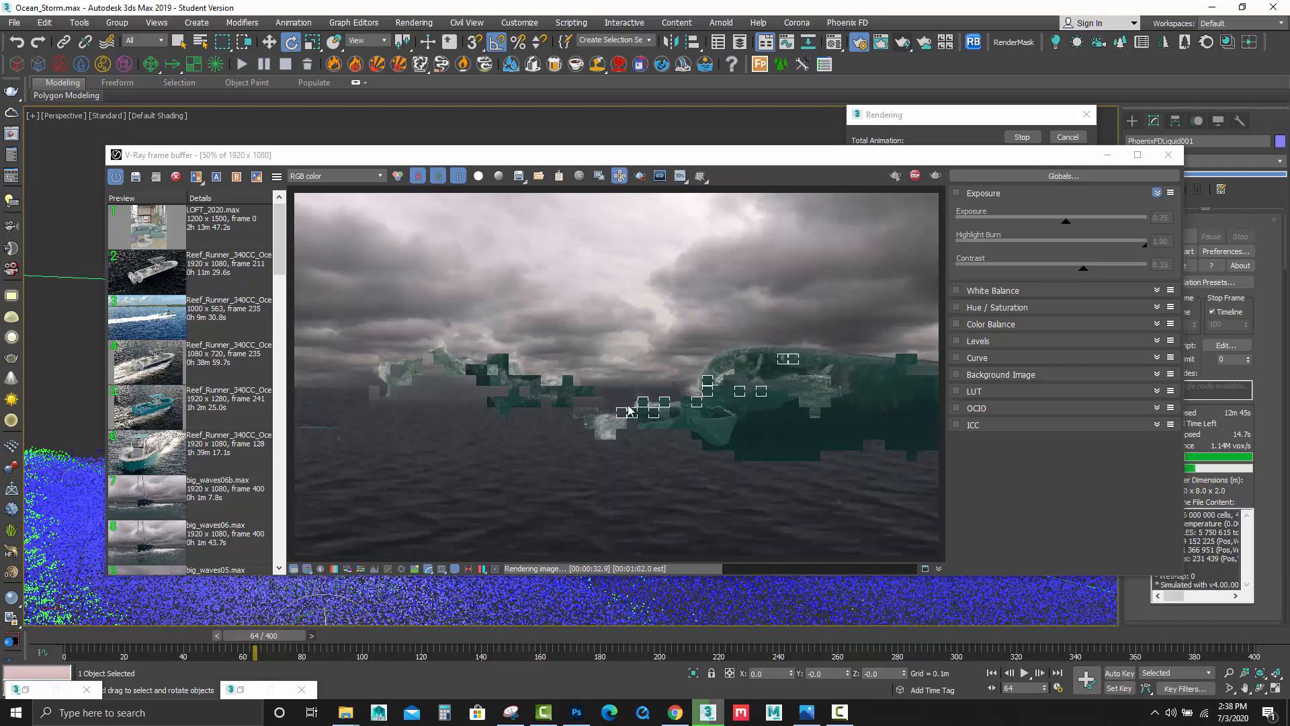
scroll(608, 403, "up", 1)
left_click(1144, 159)
left_click(349, 694)
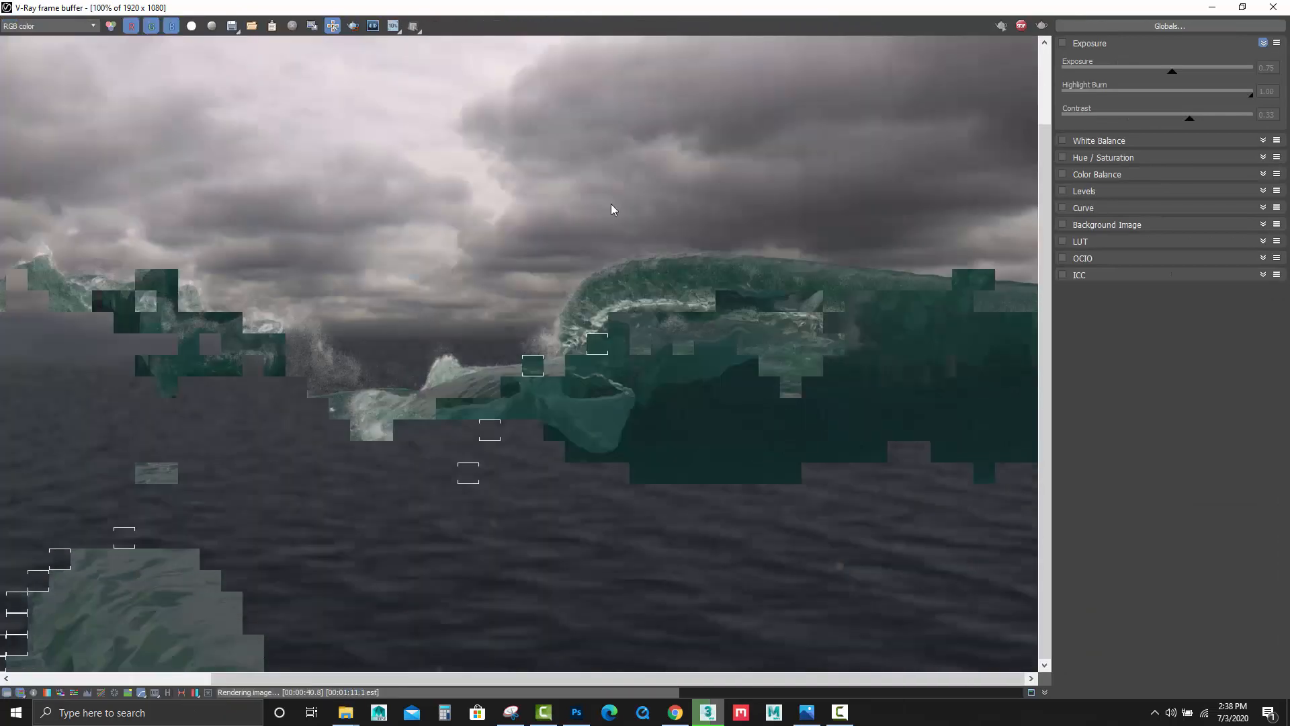
left_click(7, 695)
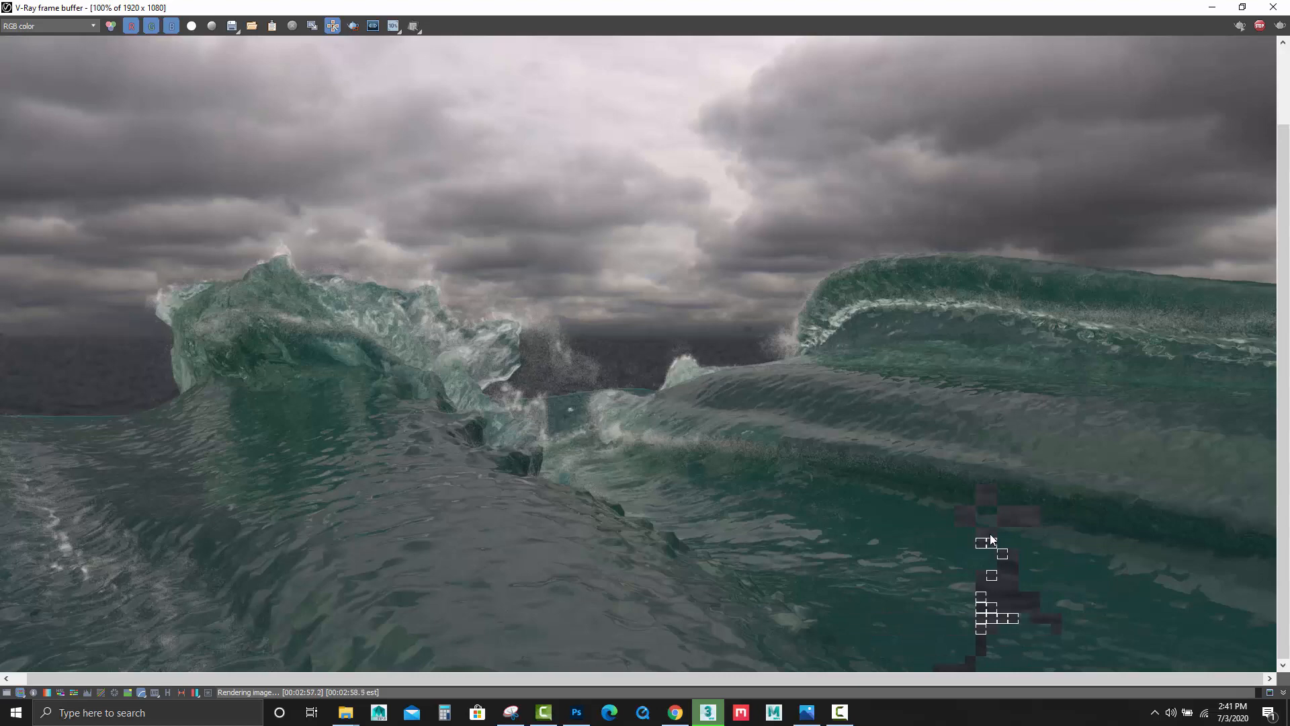
scroll(894, 499, "down", 1)
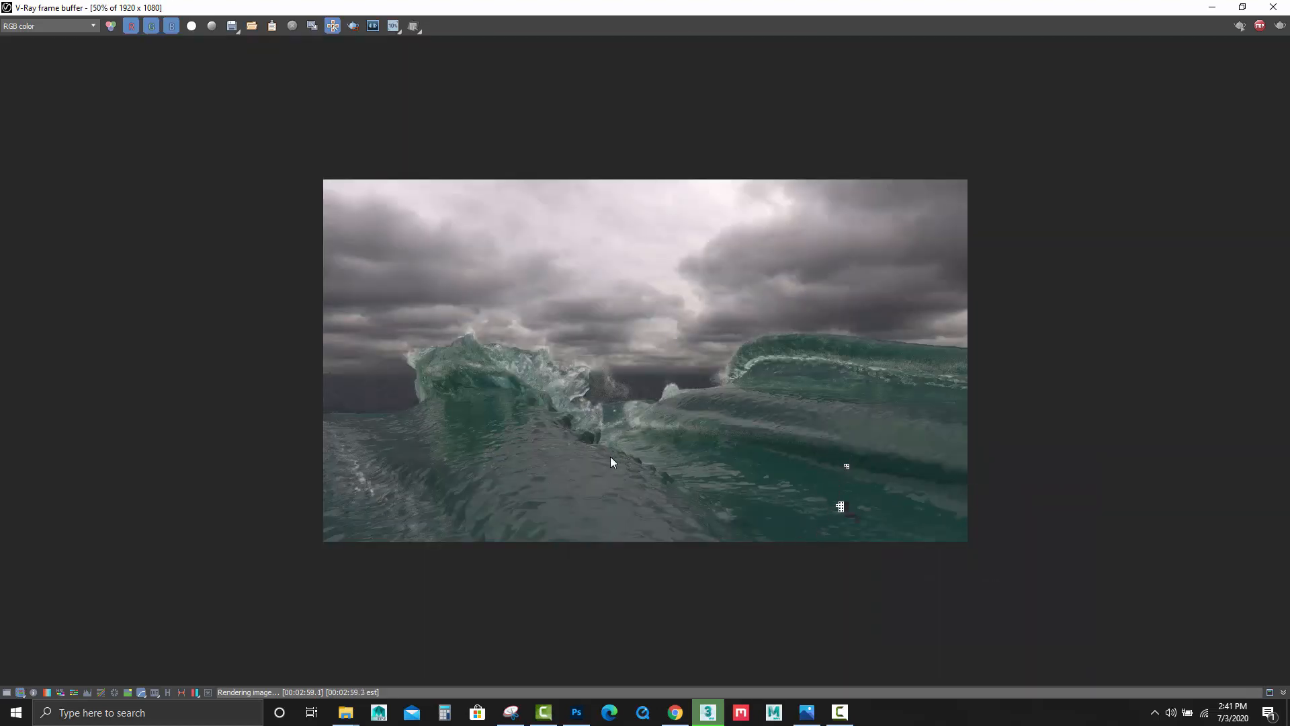
left_click(1211, 8)
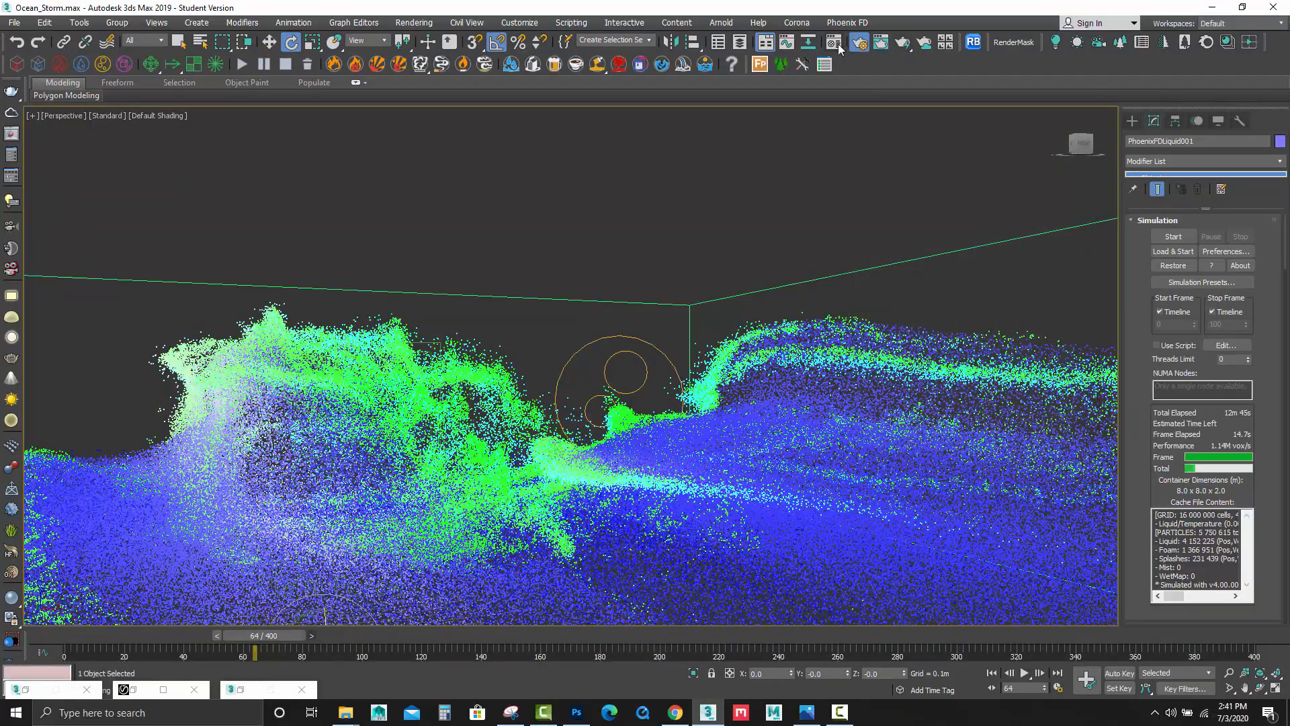
Test-render a raised close-up of the breaking wave and its foam, stop the render early and minimize the frame buffer.
middle_click_drag(728, 418, 703, 461, "alt")
middle_click_drag(747, 422, 757, 396, "alt")
middle_click_drag(851, 437, 812, 381, "alt")
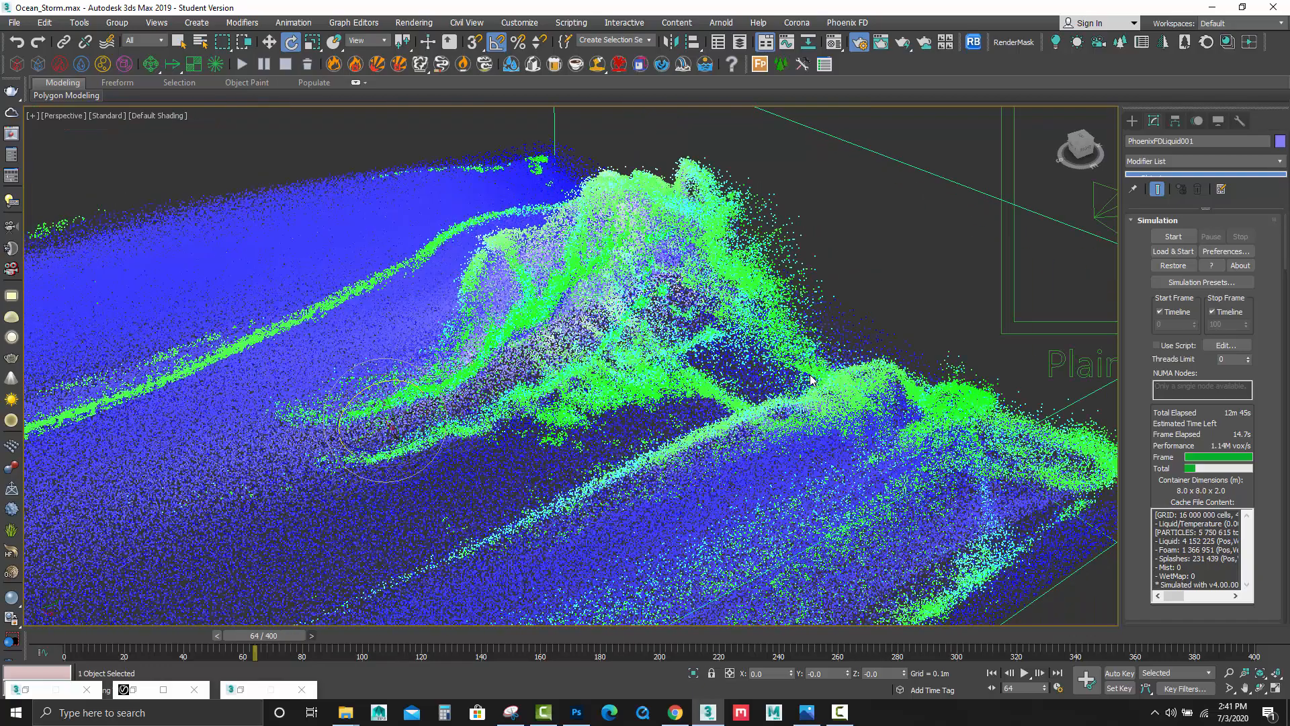
scroll(811, 380, "up", 2)
scroll(804, 371, "up", 2)
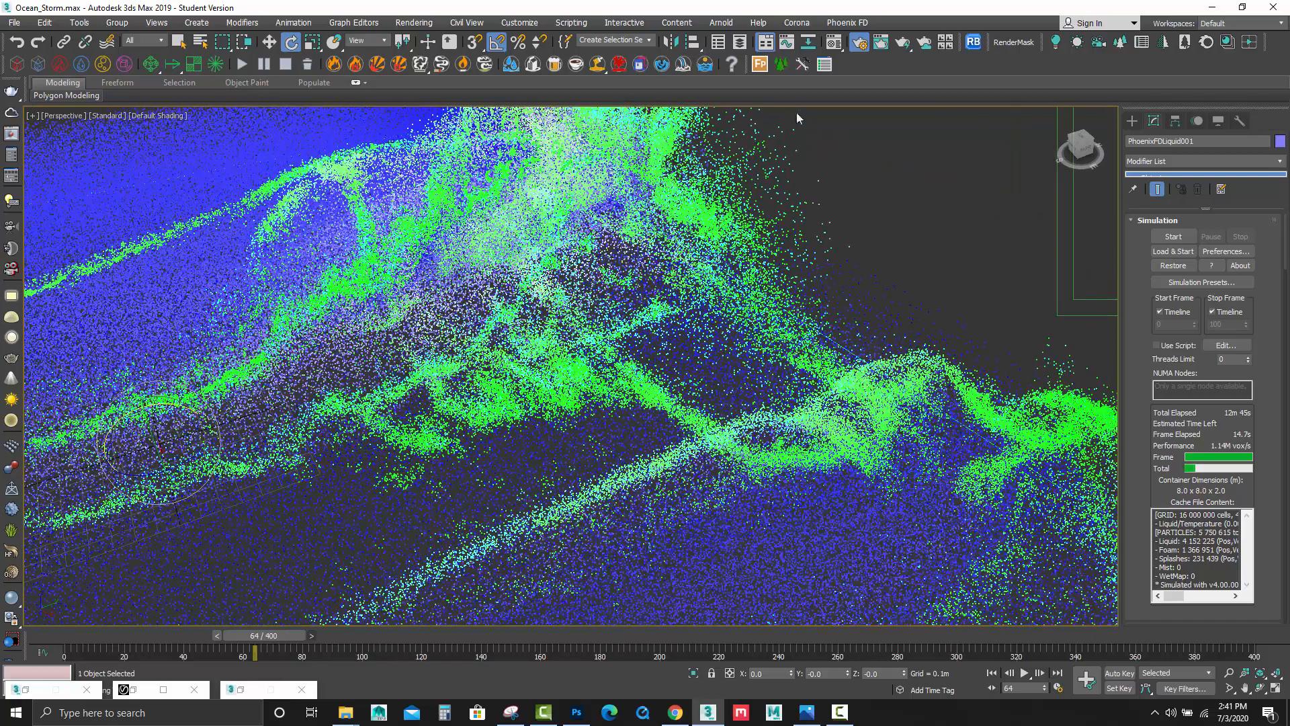
left_click(902, 43)
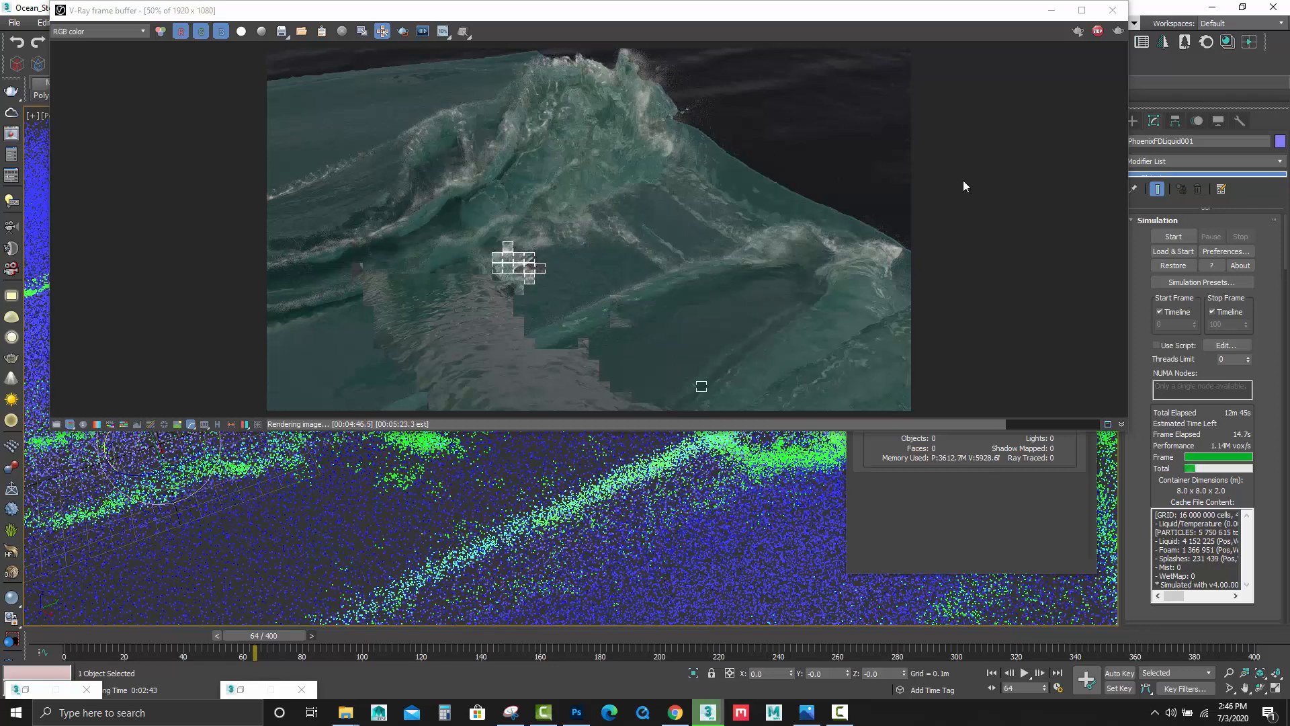
left_click(1098, 32)
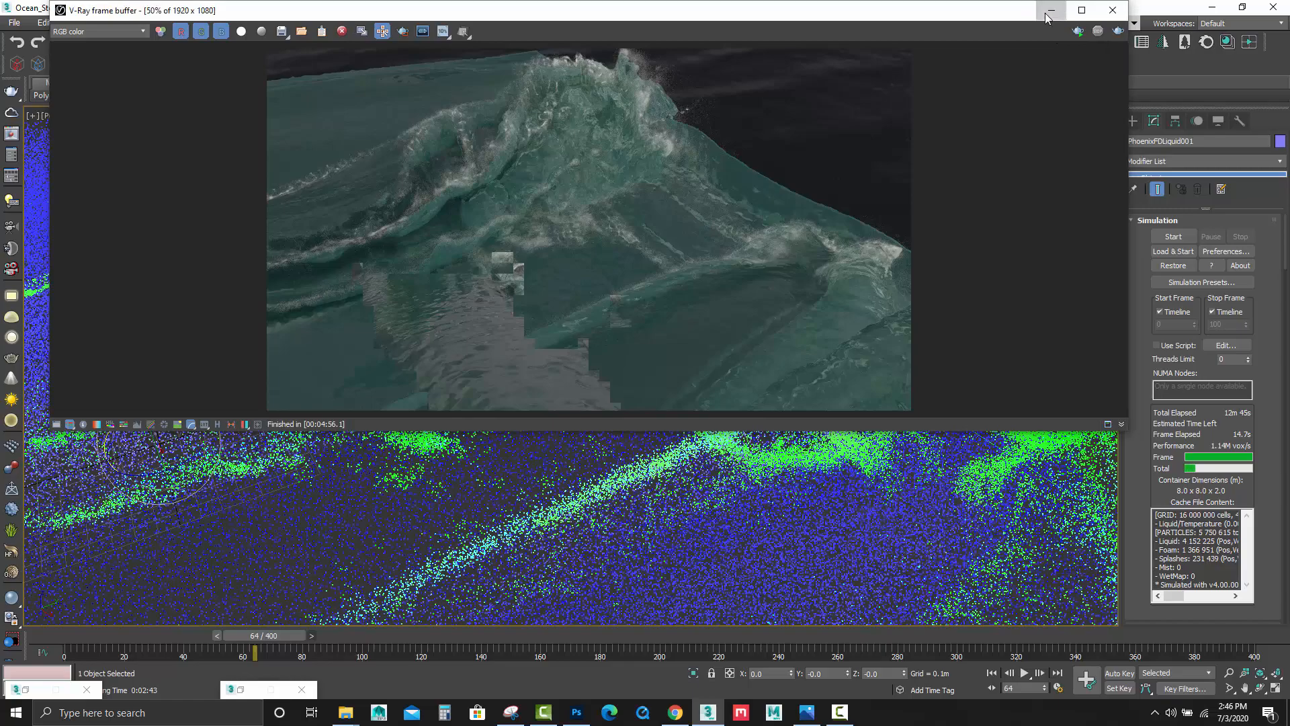
left_click(1051, 11)
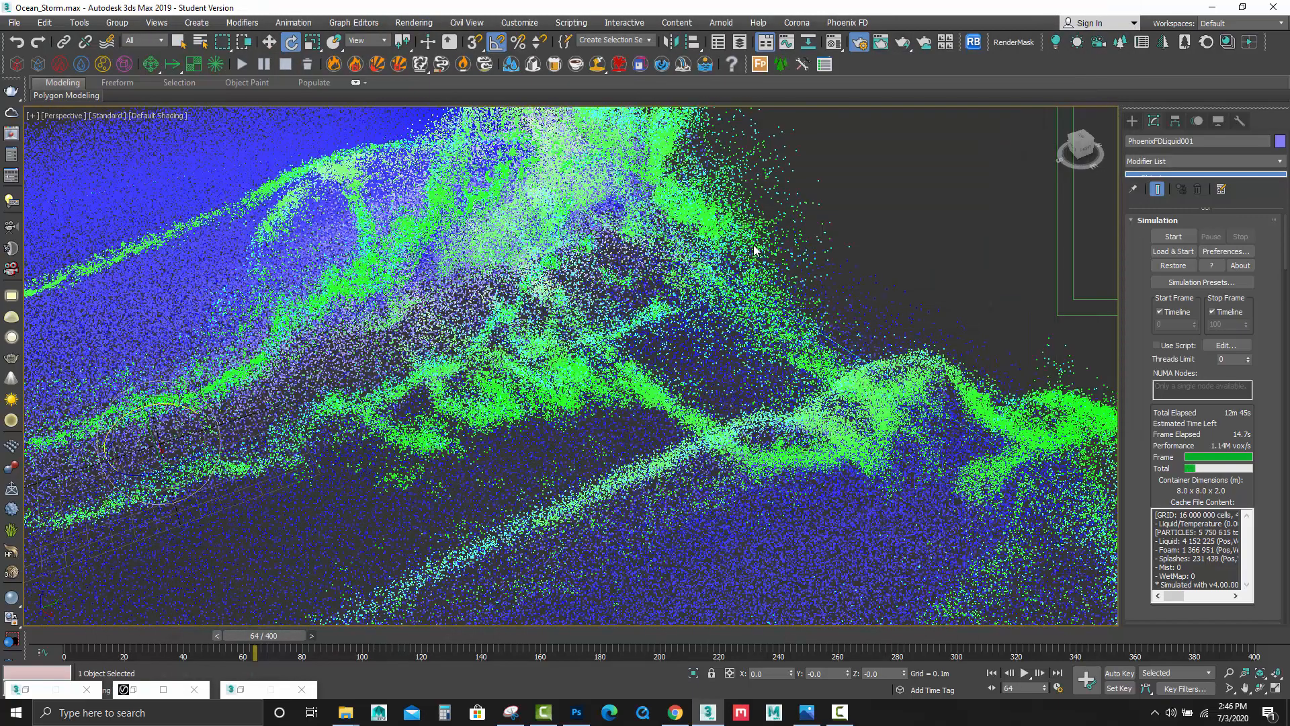
Frame the whole liquid simulator in the perspective view and open the settings for creating a preview animation.
scroll(754, 250, "down", 3)
scroll(673, 280, "down", 2)
mouse_move(624, 277)
middle_mouse_down("alt")
mouse_move(649, 283)
mouse_move(621, 275)
middle_mouse_up("alt")
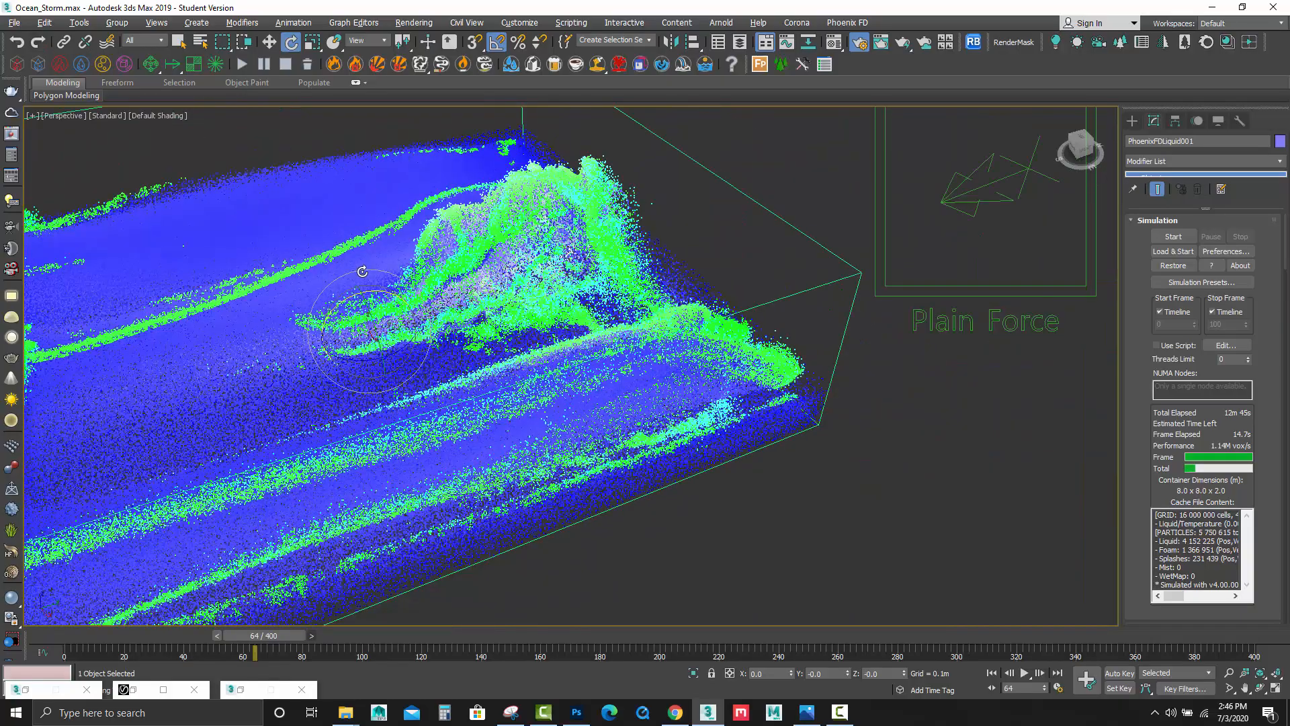
middle_click_drag(309, 258, 469, 265)
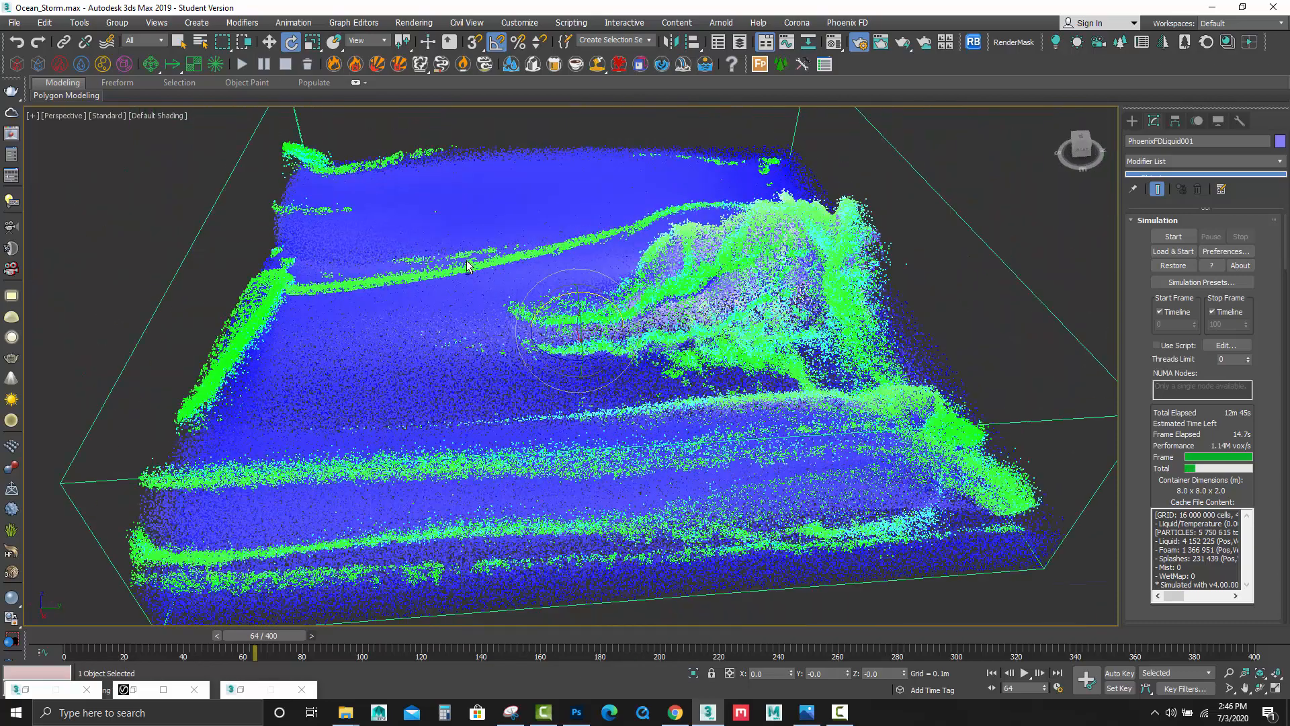
left_click(14, 22)
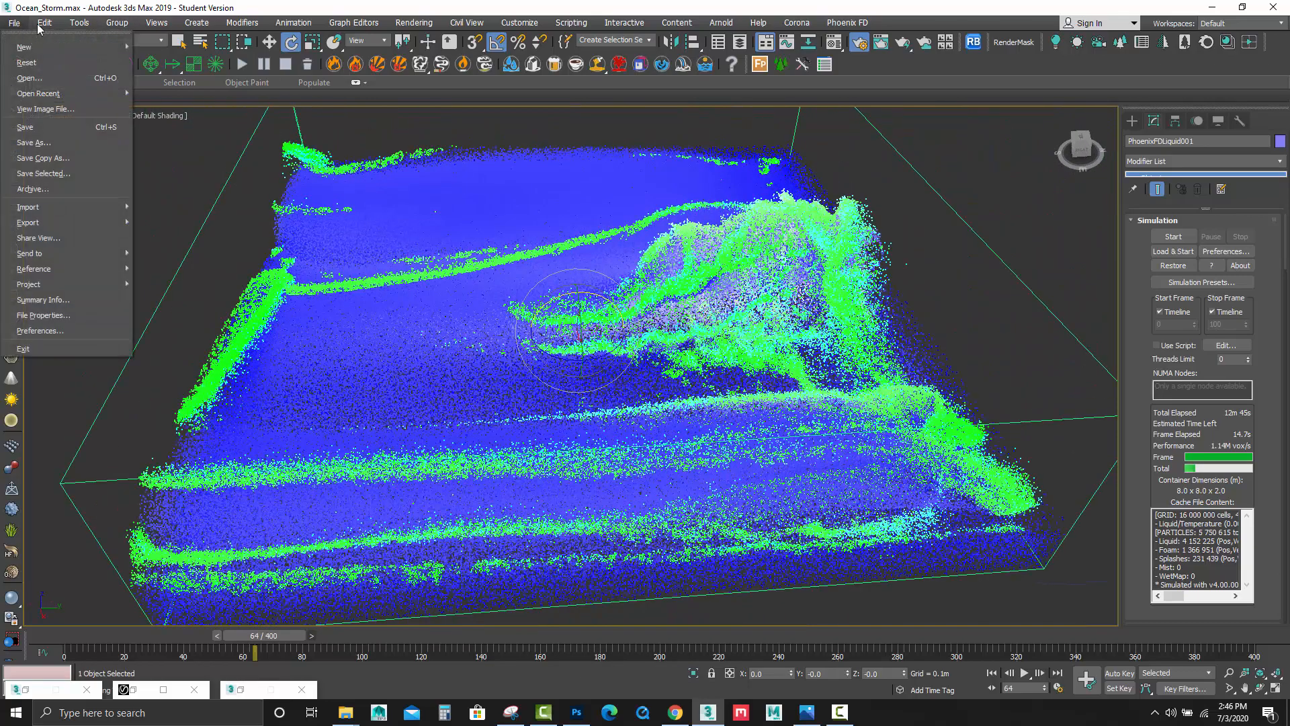
left_click(79, 22)
mouse_move(150, 426)
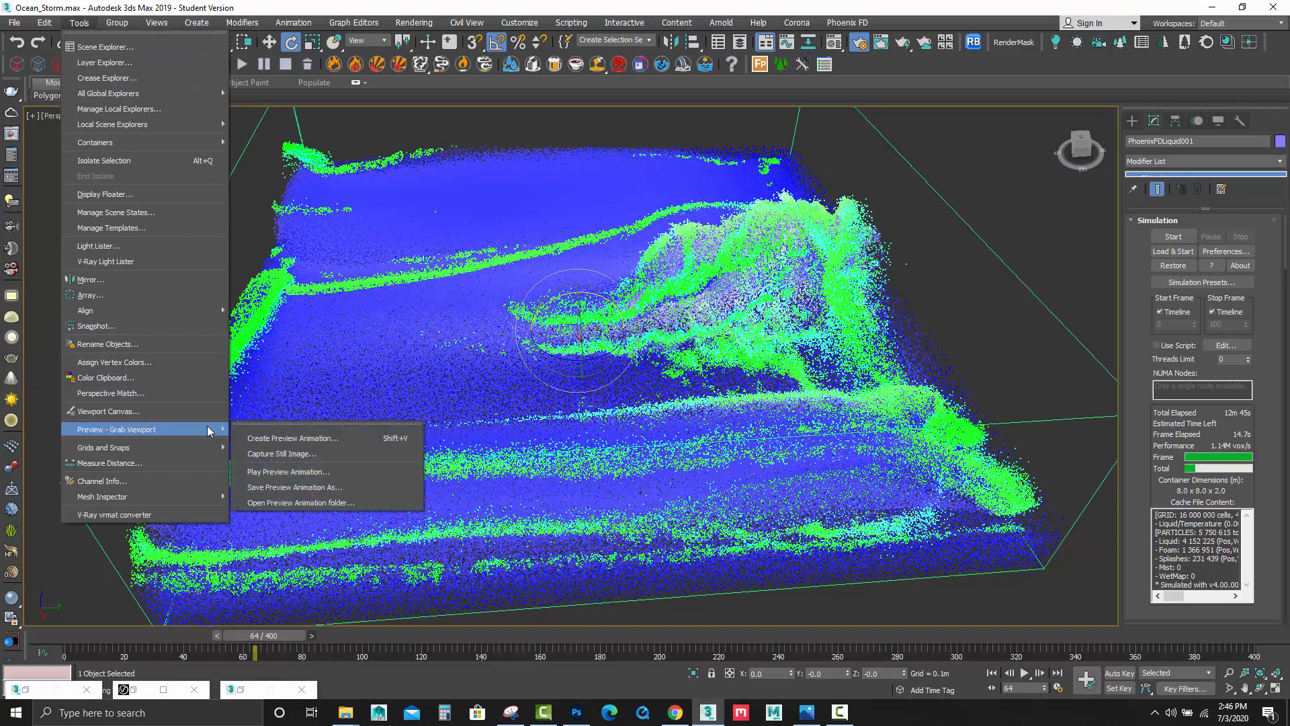
left_click(343, 440)
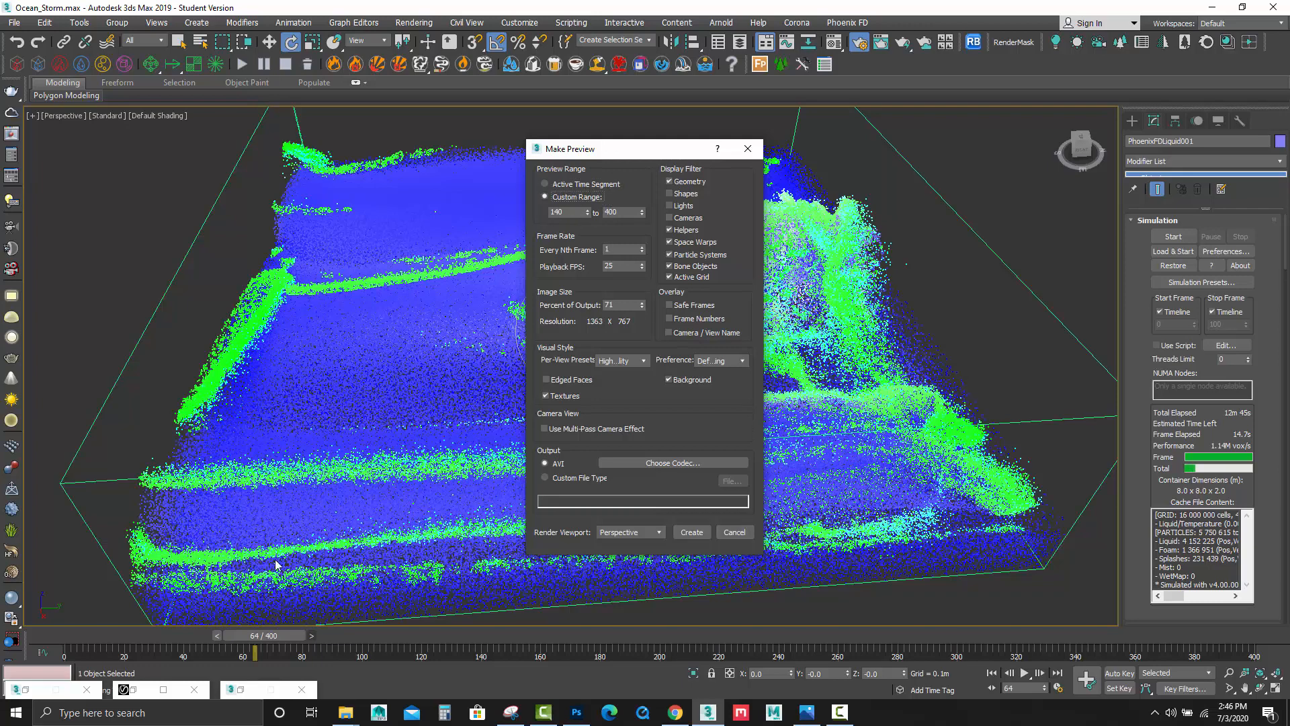
Create an AVI preview of frames 0 to 64 at 24 FPS with the Standard visual style and Full Frames (Uncompressed) compression.
type("0")
key("Tab")
left_click(624, 361)
left_click(636, 462)
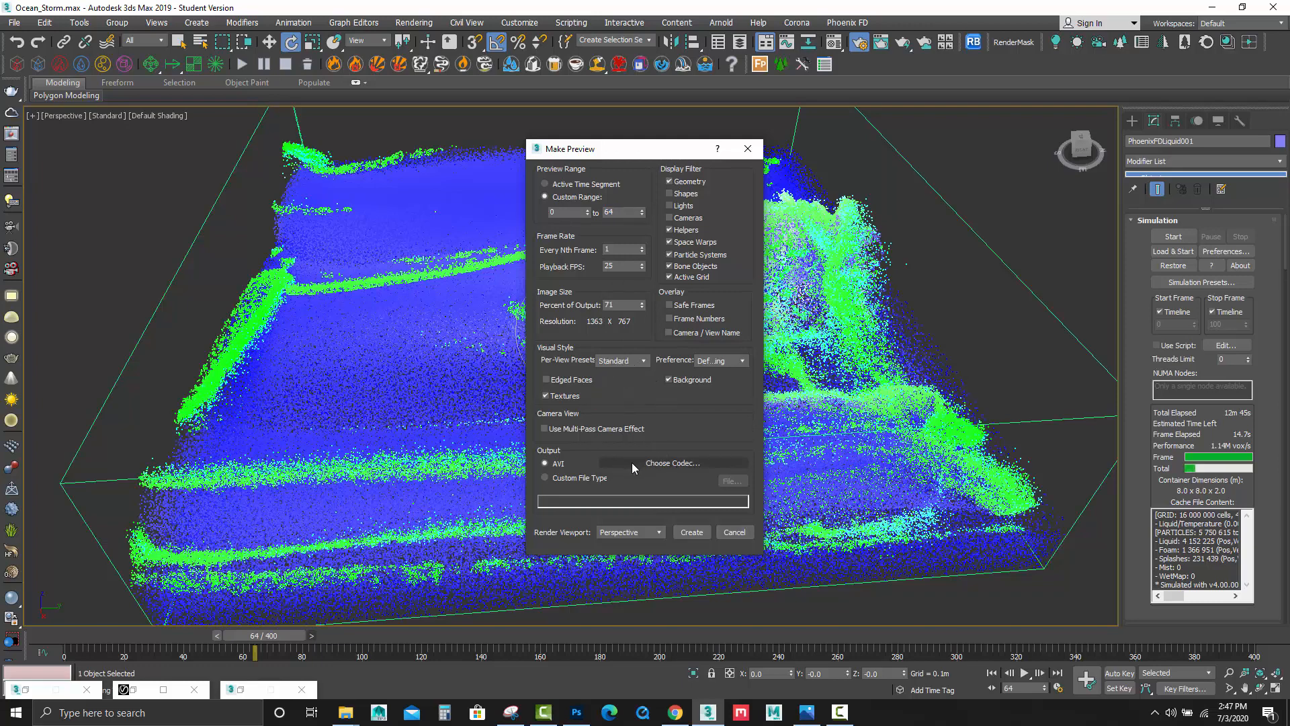
left_click(649, 222)
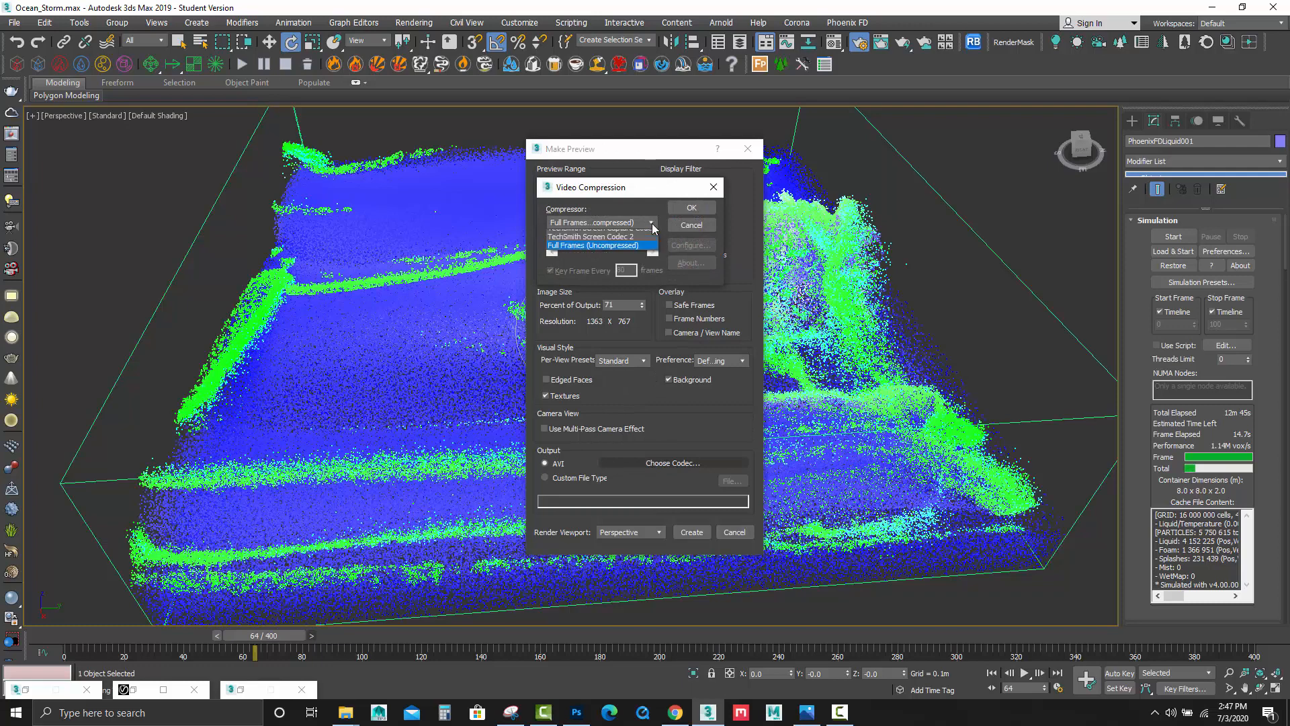
left_click(652, 223)
left_click(702, 213)
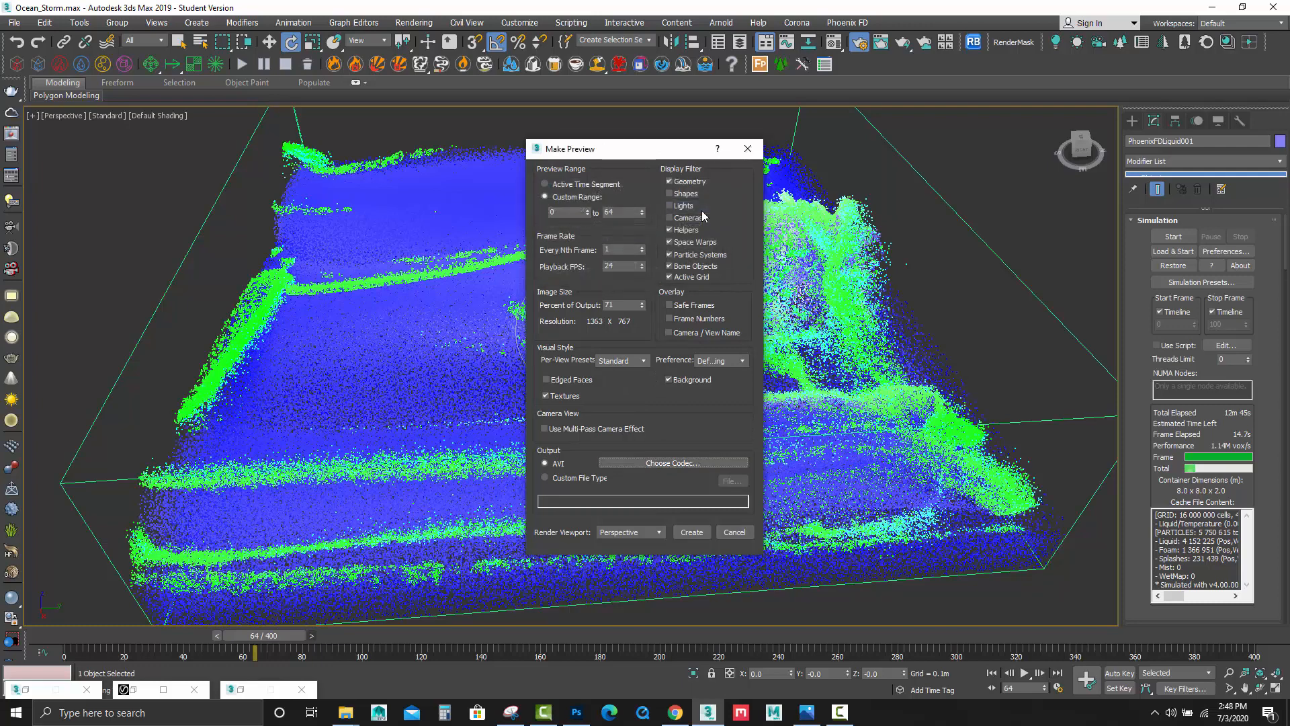
left_click(693, 532)
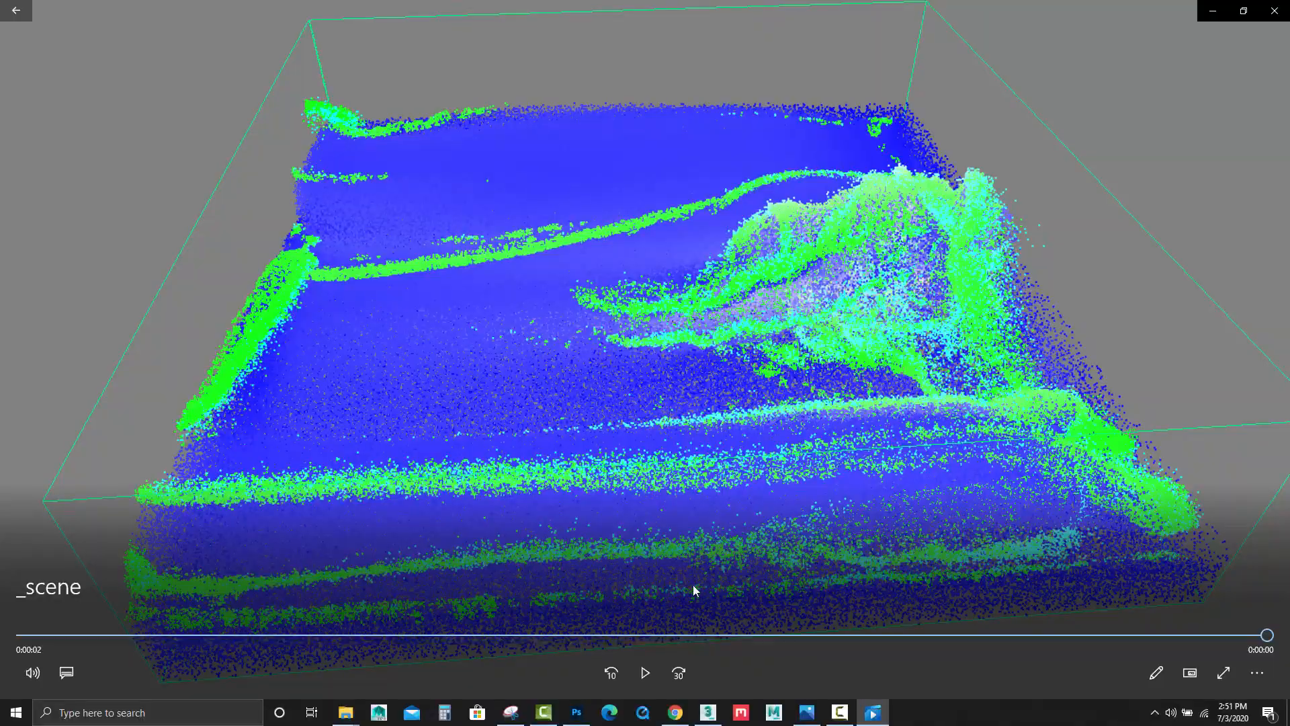
Play the preview animation several times to review the wave motion, and close the video player.
left_click(645, 673)
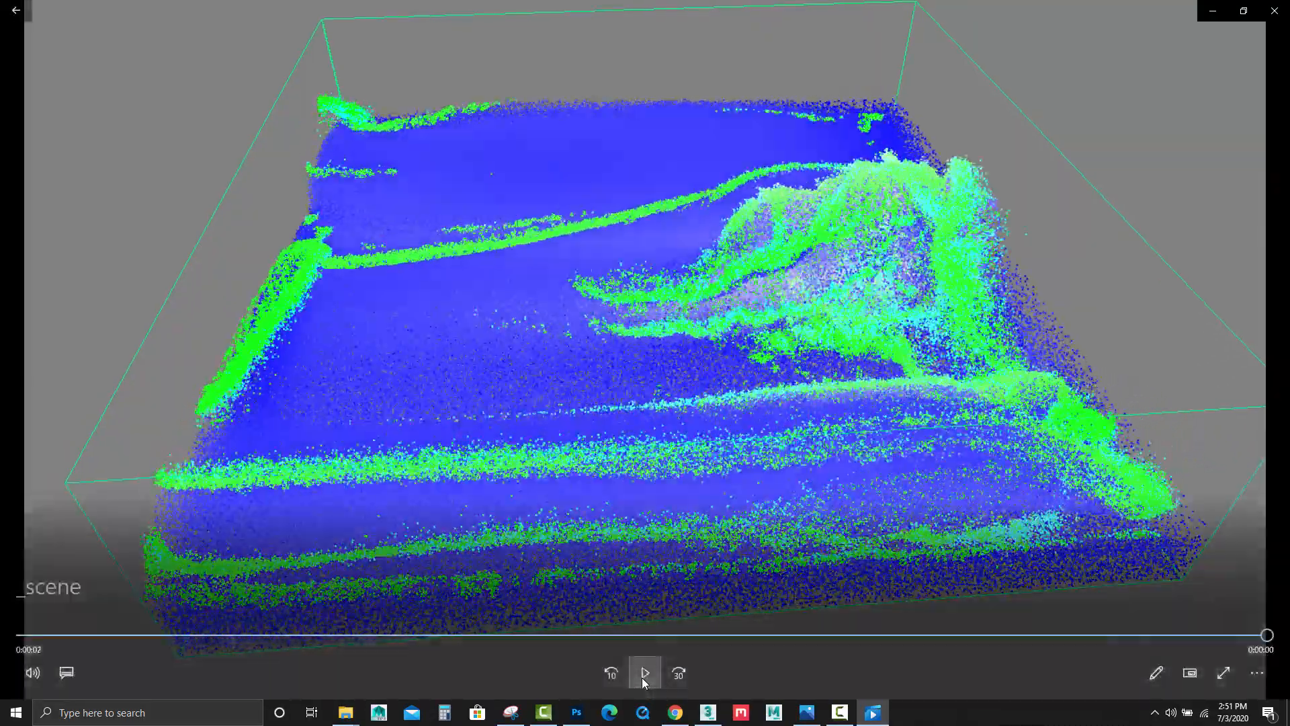
left_click(648, 676)
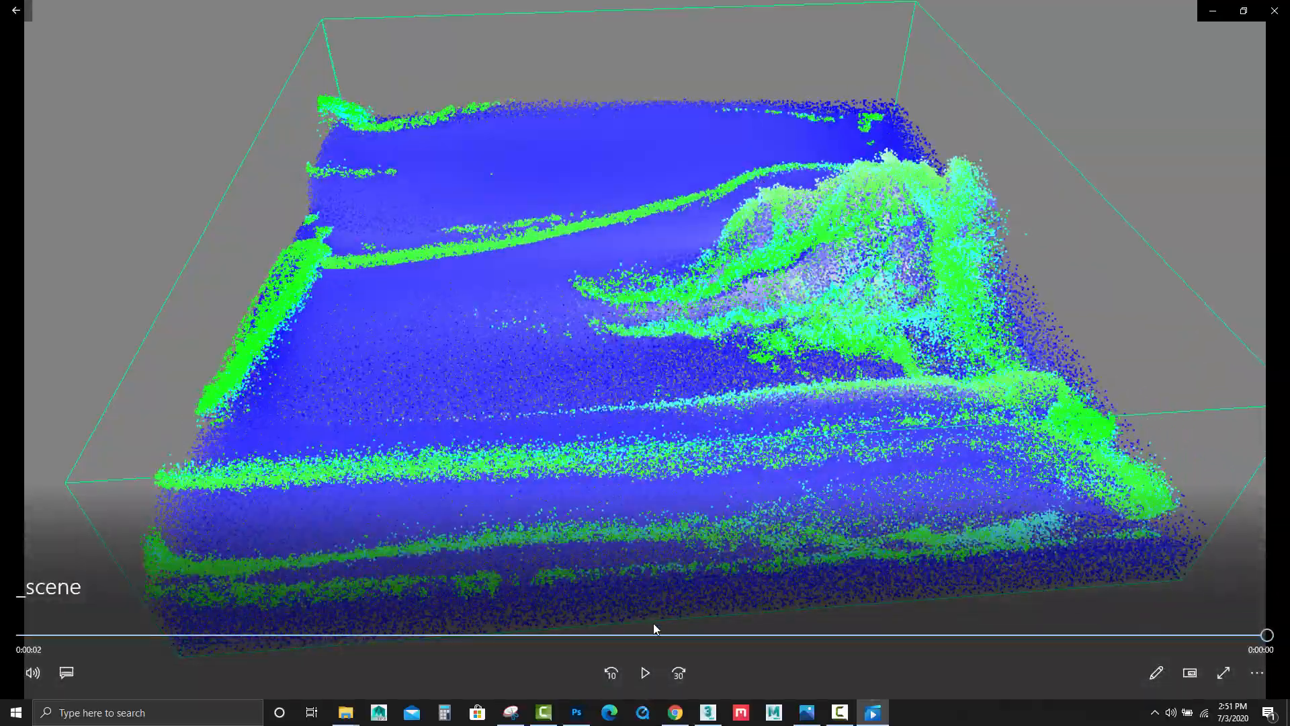
left_click(645, 673)
left_click(655, 675)
left_click(1275, 10)
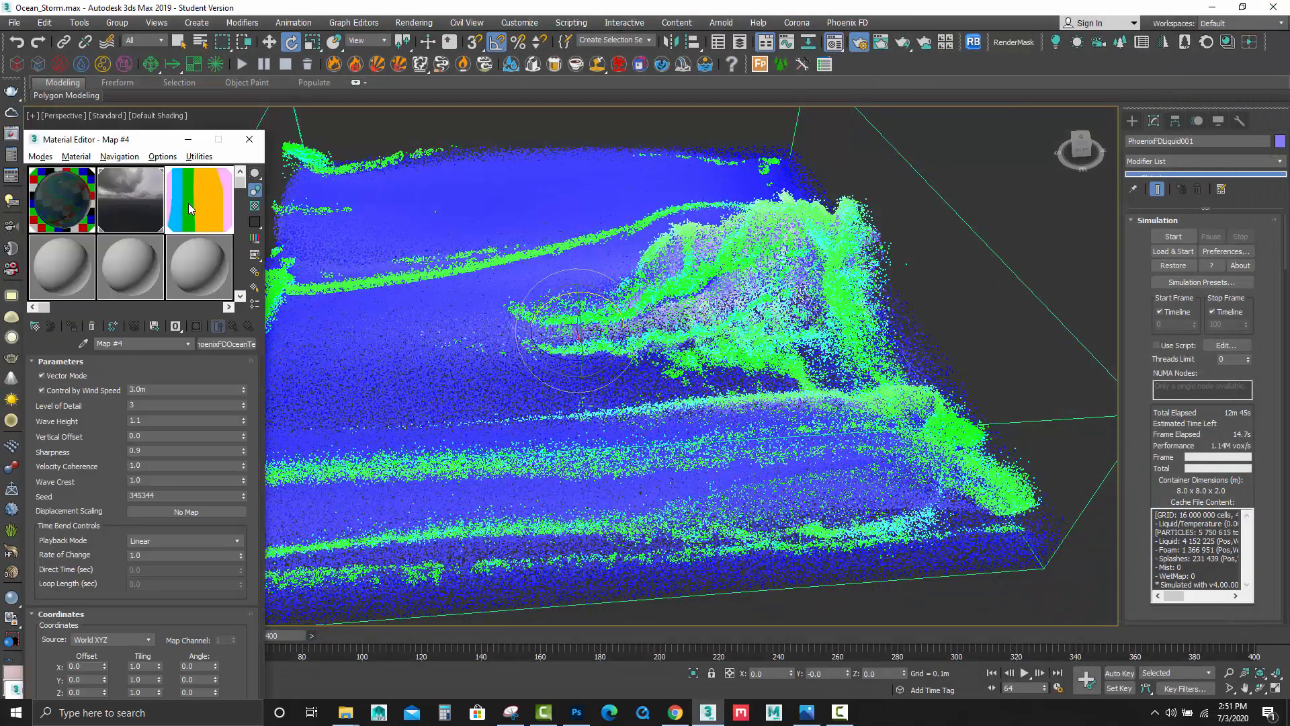
Try a Wave Crest of 0.7 in the ocean texture, and change it to 3.
left_click(154, 483)
type(".7")
key("Return")
type("3")
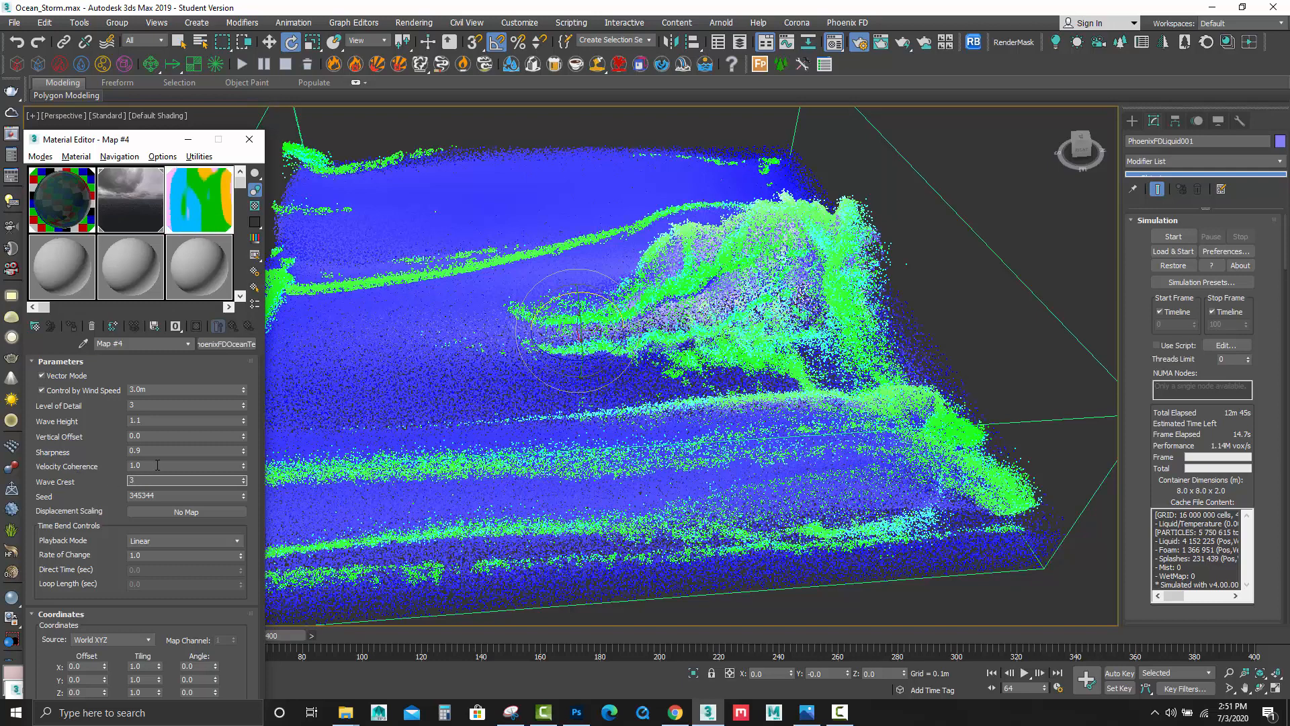